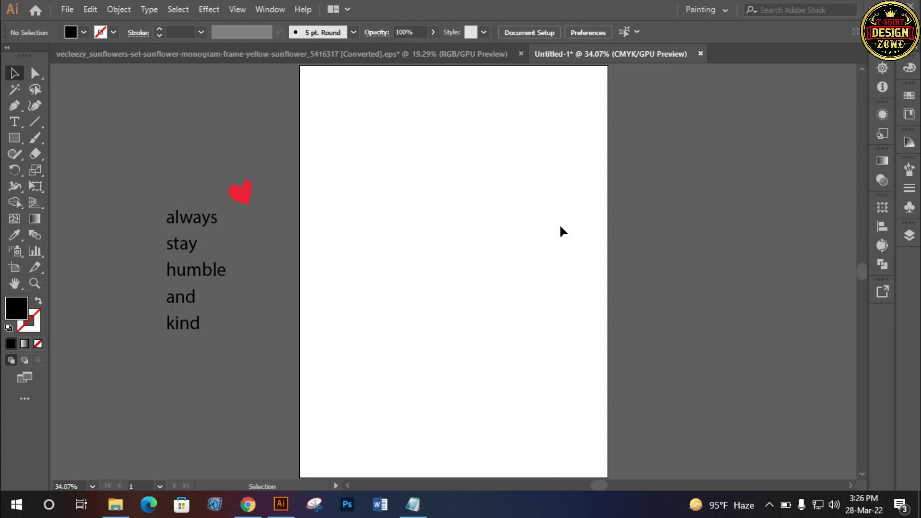
Select the whole sunflower group in the stock sunflower document for copying
{"action": "left_click", "coordinate": [611, 260]}
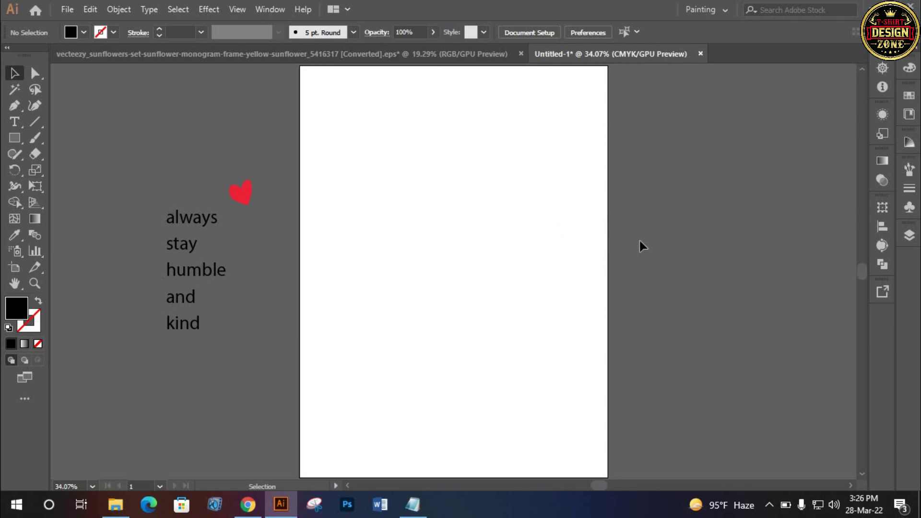
{"action": "left_click", "coordinate": [401, 57]}
{"action": "key", "text": "ctrl+a"}
{"action": "left_click", "coordinate": [658, 337]}
{"action": "left_click", "coordinate": [447, 287]}
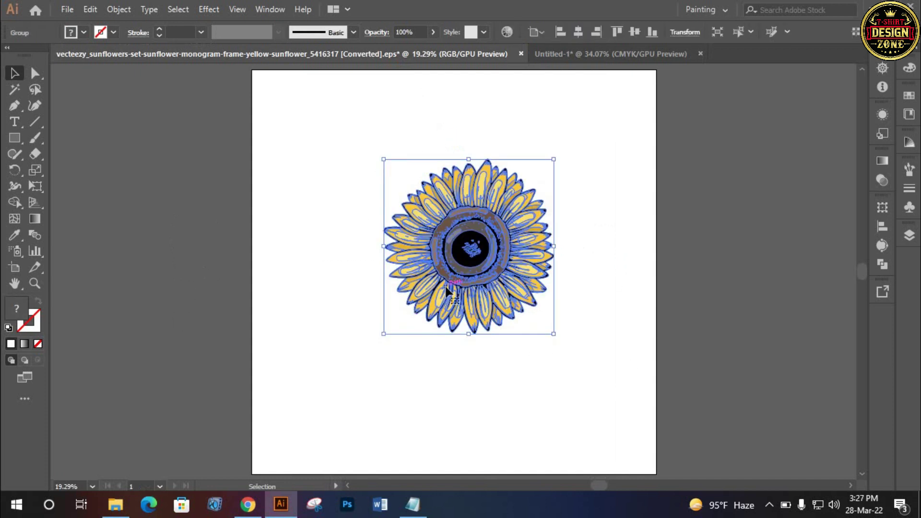
{"action": "left_click", "coordinate": [628, 400]}
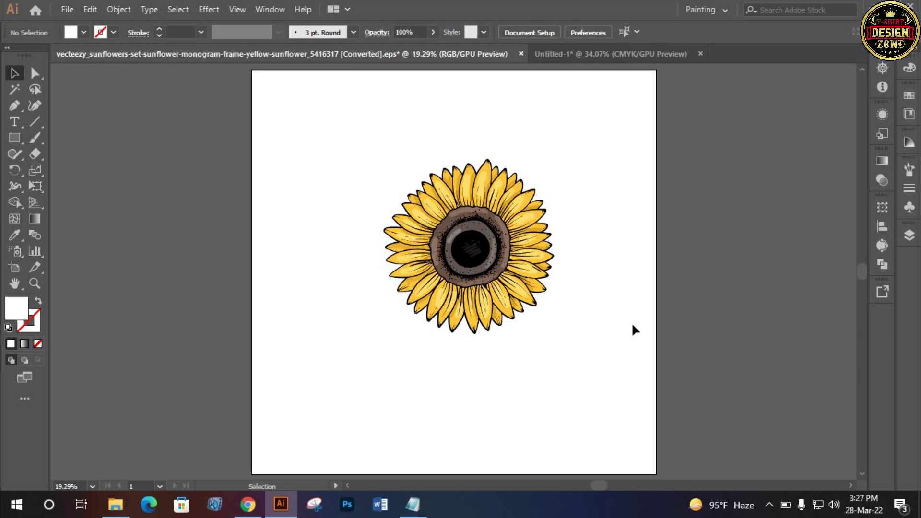
{"action": "left_click", "coordinate": [536, 303]}
{"action": "left_click", "coordinate": [607, 55]}
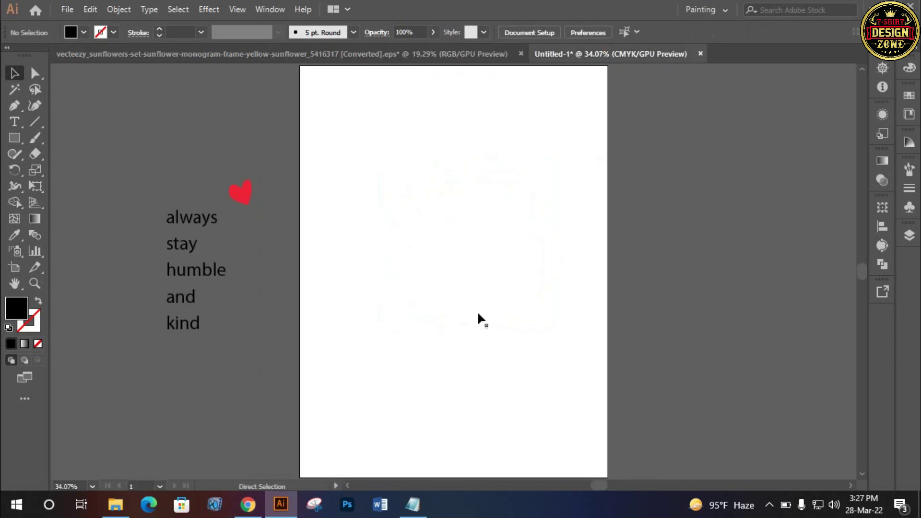
Paste the sunflower into Untitled-1 and rotate it counter-clockwise
{"action": "key", "text": "ctrl+v"}
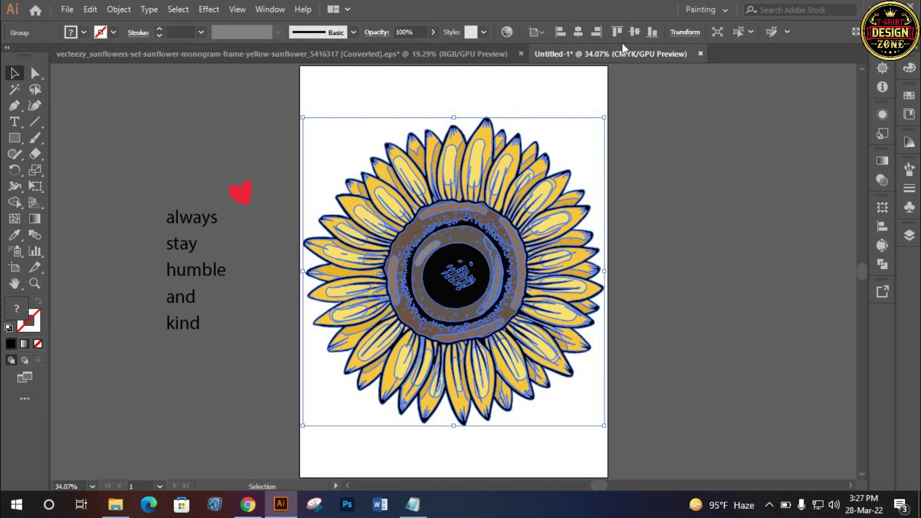
{"action": "left_click", "coordinate": [658, 127]}
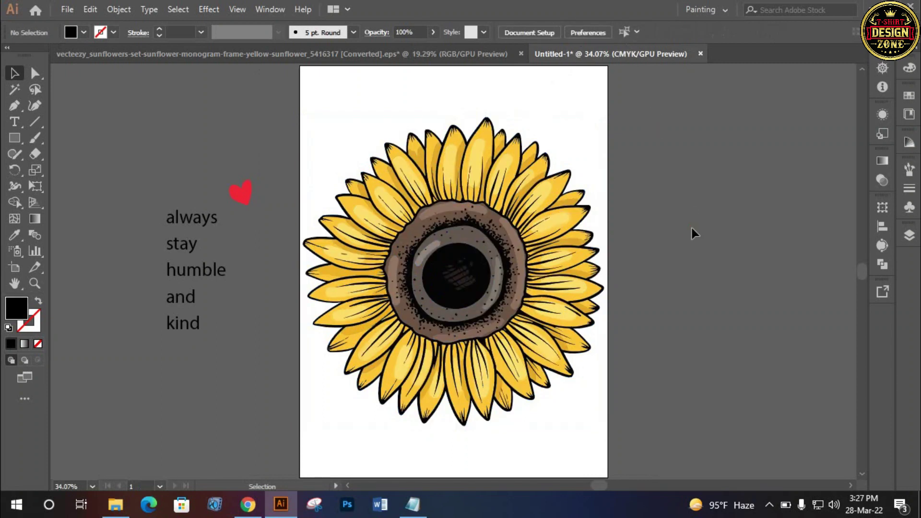
{"action": "key", "text": "ctrl+a"}
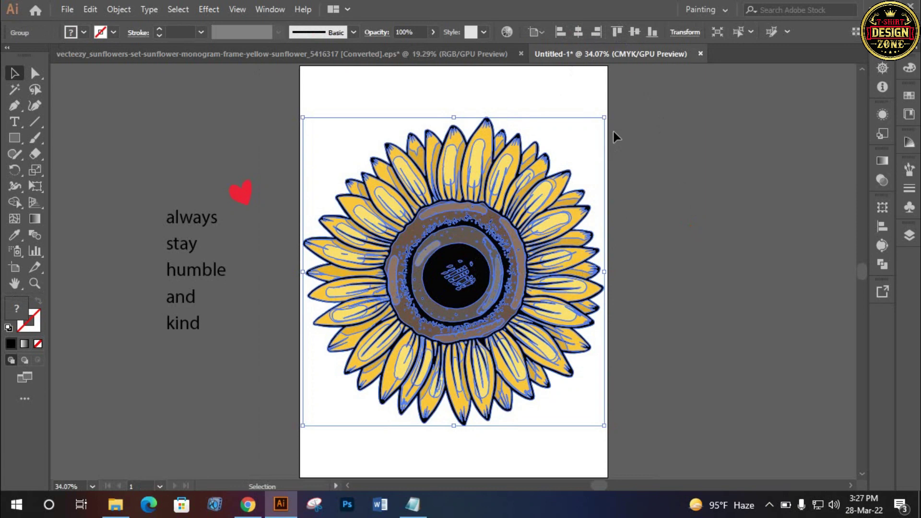
{"action": "mouse_move", "coordinate": [608, 114]}
{"action": "left_mouse_down"}
{"action": "mouse_move", "coordinate": [464, 94]}
{"action": "mouse_move", "coordinate": [349, 114]}
{"action": "mouse_move", "coordinate": [359, 117]}
{"action": "left_mouse_up"}
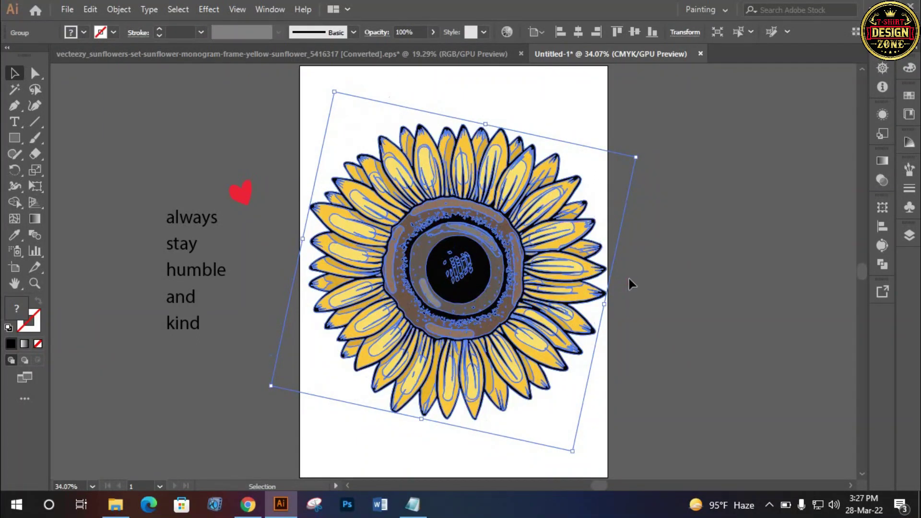
{"action": "left_click", "coordinate": [630, 279]}
{"action": "mouse_move", "coordinate": [638, 158]}
{"action": "left_mouse_down"}
{"action": "mouse_move", "coordinate": [651, 228]}
{"action": "mouse_move", "coordinate": [664, 243]}
{"action": "left_mouse_up"}
{"action": "left_click", "coordinate": [665, 243]}
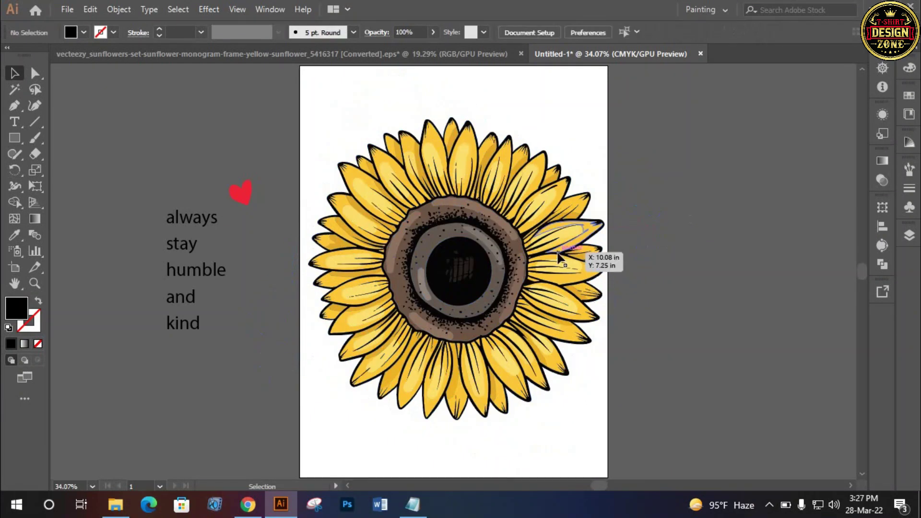
Nudge the sunflower slightly and rotate it to its final angle
{"action": "left_click_drag", "start_coordinate": [551, 254], "coordinate": [553, 249]}
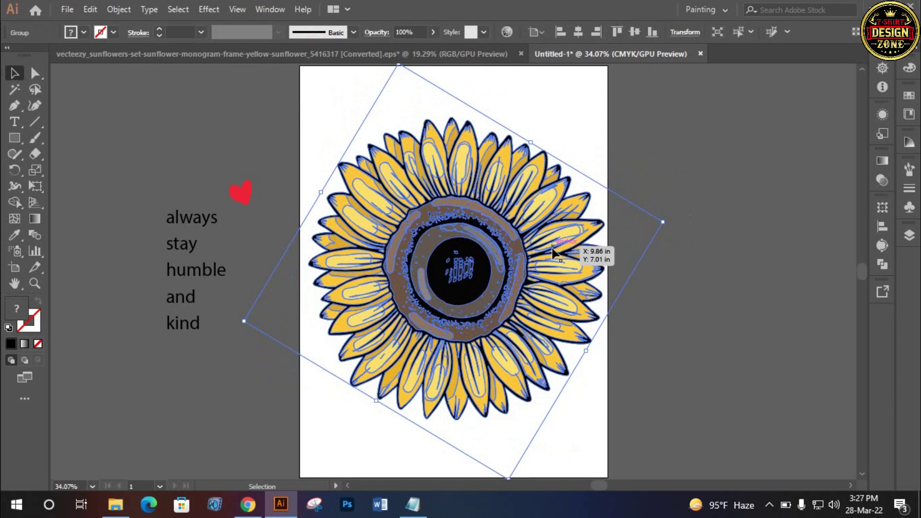
{"action": "left_click_drag", "start_coordinate": [664, 221], "coordinate": [657, 214]}
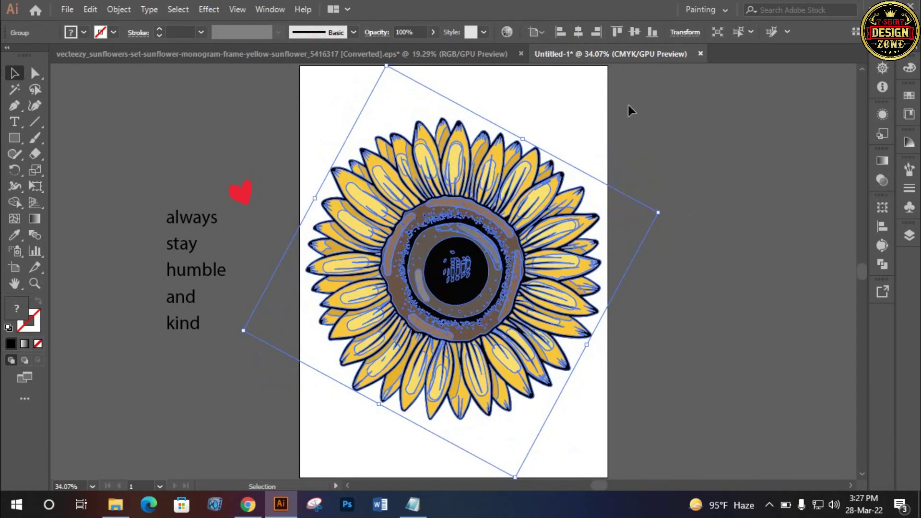
{"action": "left_click", "coordinate": [632, 109]}
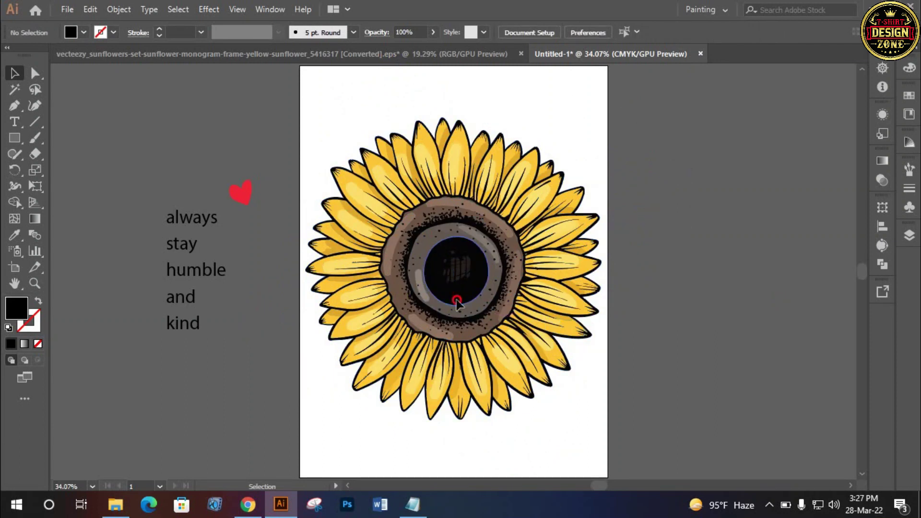
{"action": "left_click", "coordinate": [439, 302]}
{"action": "left_click", "coordinate": [569, 147]}
{"action": "scroll", "coordinate": [590, 230], "scroll_direction": "down", "scroll_amount": 1}
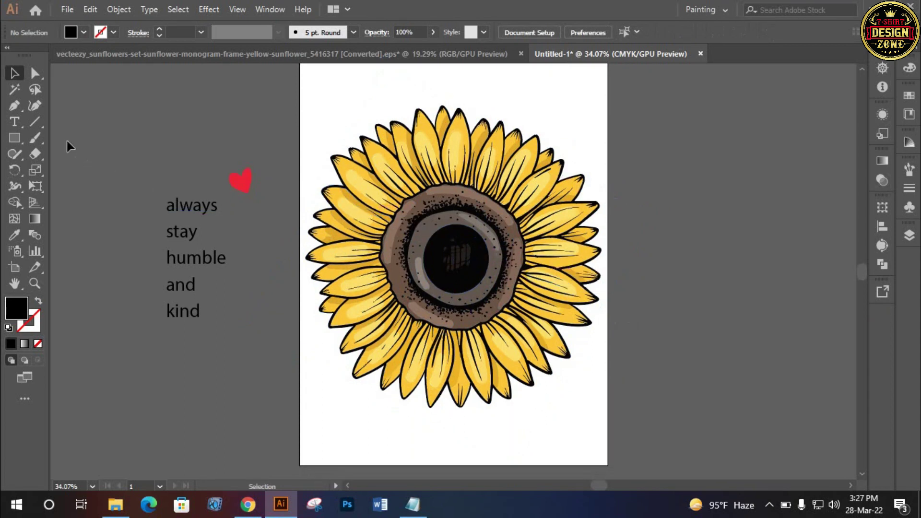
{"action": "left_click", "coordinate": [32, 124]}
Draw a vertical line through the sunflower, centred horizontally on the artboard
{"action": "left_click_drag", "start_coordinate": [445, 72], "coordinate": [479, 463]}
{"action": "left_click", "coordinate": [579, 33]}
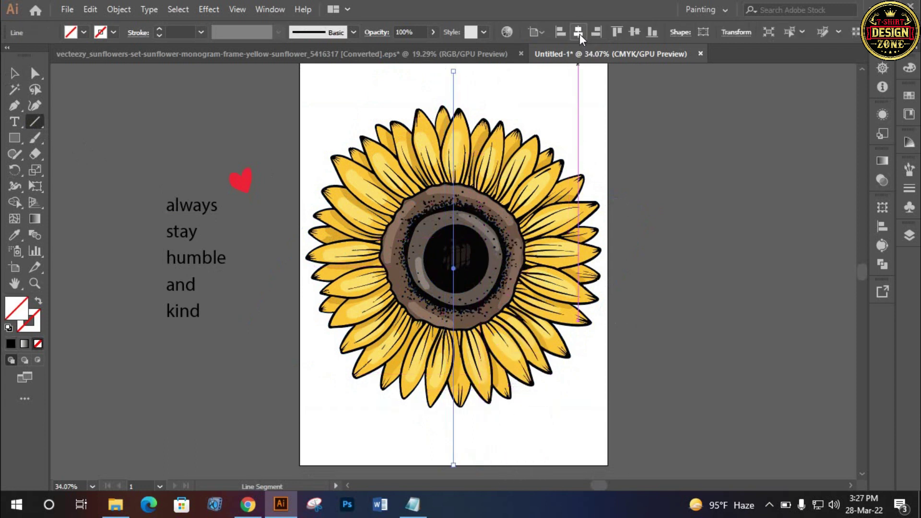
{"action": "left_click", "coordinate": [20, 73]}
{"action": "left_click", "coordinate": [296, 114]}
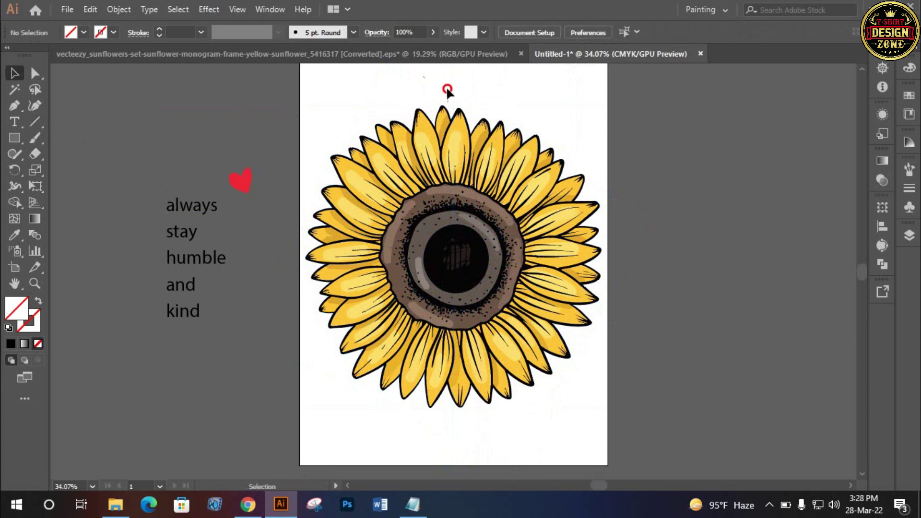
{"action": "left_click", "coordinate": [453, 106]}
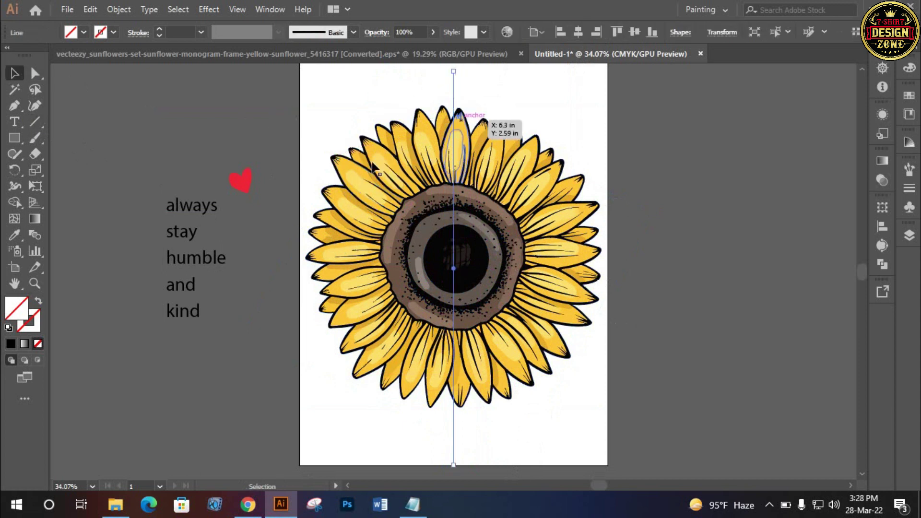
{"action": "left_click", "coordinate": [304, 99]}
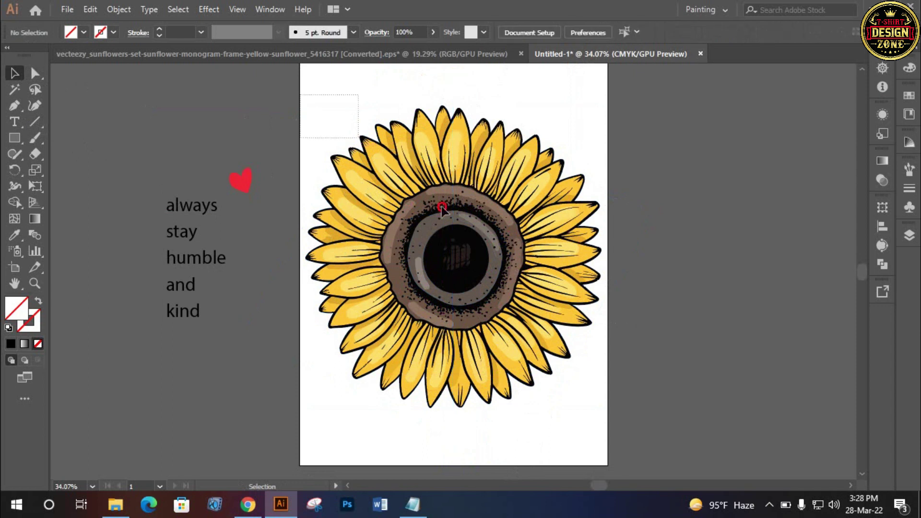
Select all and apply Pathfinder Divide along the vertical line
{"action": "key", "text": "ctrl+a"}
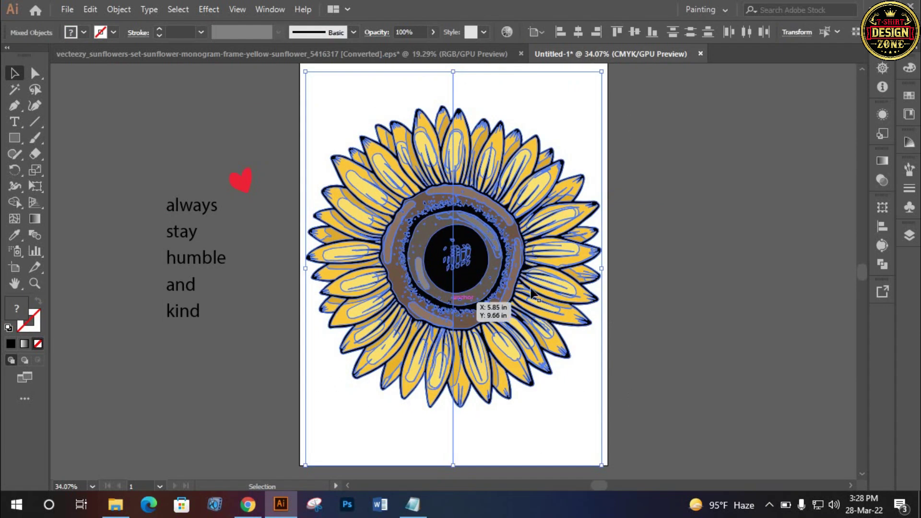
{"action": "left_click", "coordinate": [883, 264]}
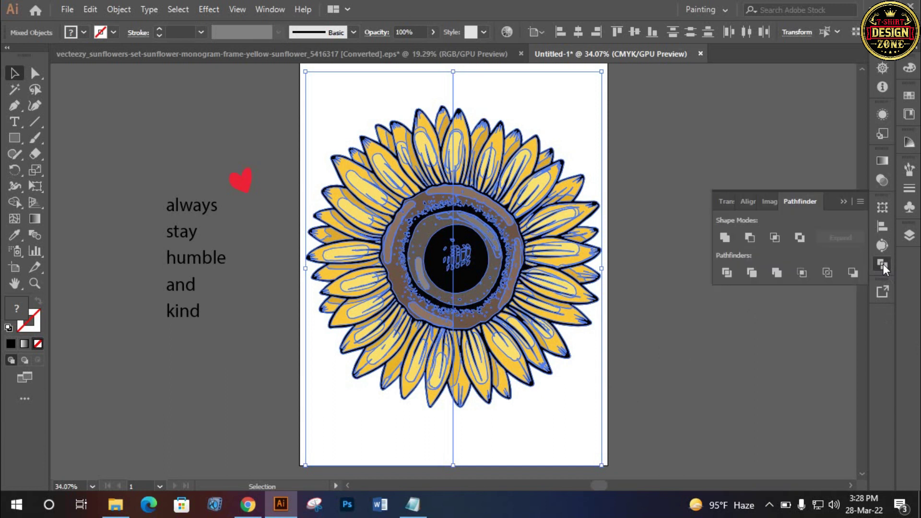
{"action": "left_click", "coordinate": [726, 271]}
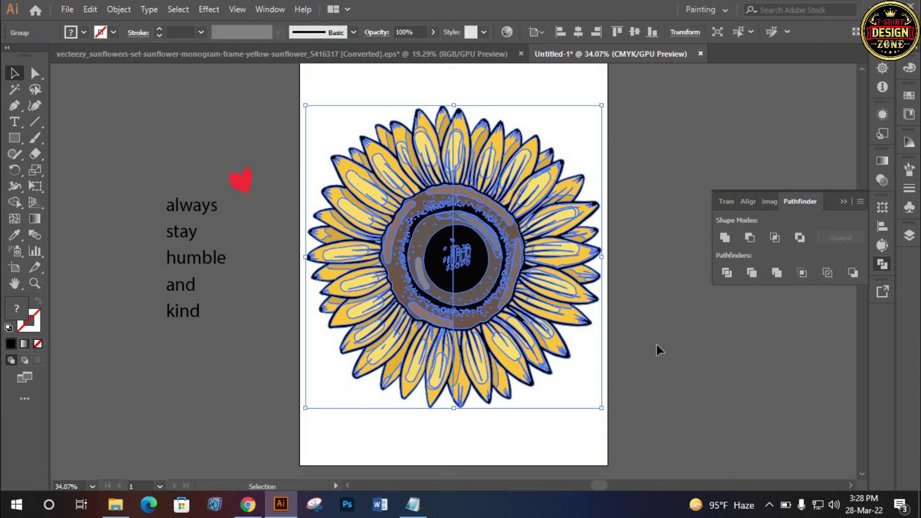
Ungroup the divided sunflower pieces and close the Pathfinder panel
{"action": "right_click", "coordinate": [442, 189]}
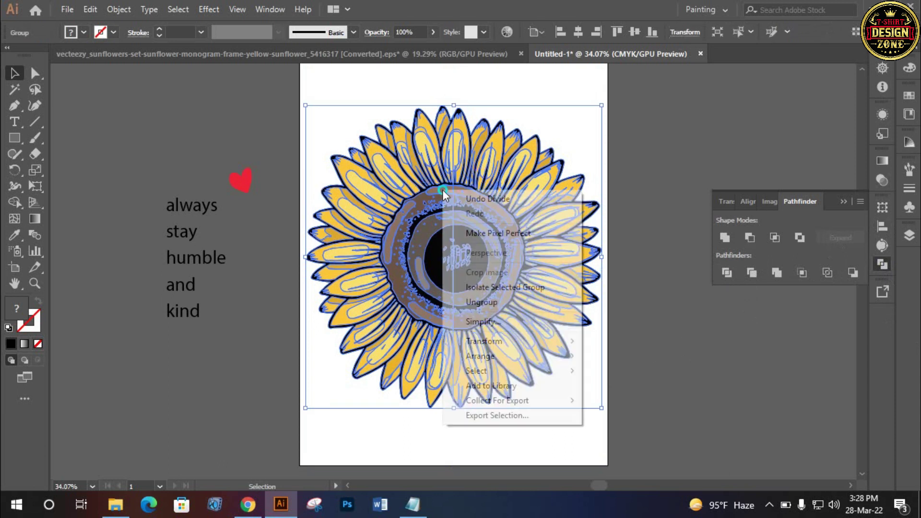
{"action": "left_click", "coordinate": [476, 303]}
{"action": "left_click", "coordinate": [839, 204]}
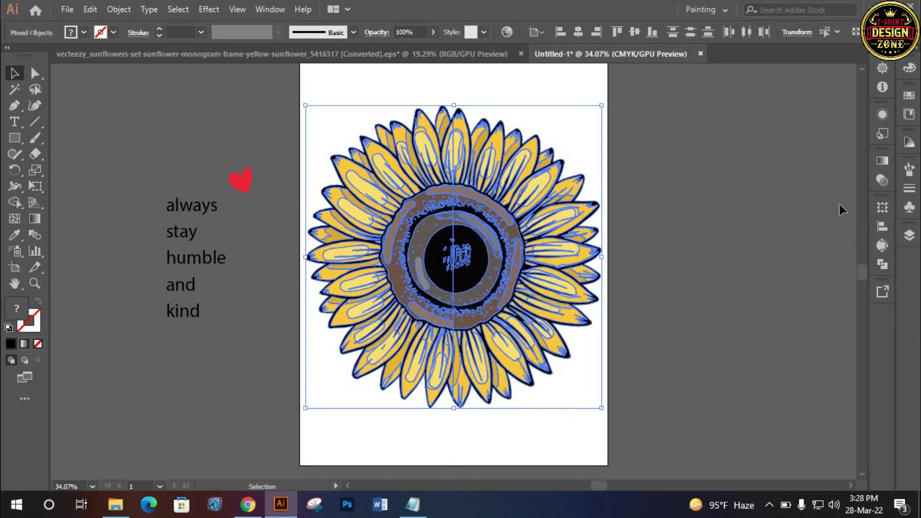
{"action": "left_click", "coordinate": [710, 262]}
Marquee-select the sunflower's left half, delete it, and zoom in on the remainder
{"action": "mouse_move", "coordinate": [331, 99]}
{"action": "left_mouse_down"}
{"action": "mouse_move", "coordinate": [442, 290]}
{"action": "mouse_move", "coordinate": [608, 293]}
{"action": "left_mouse_up"}
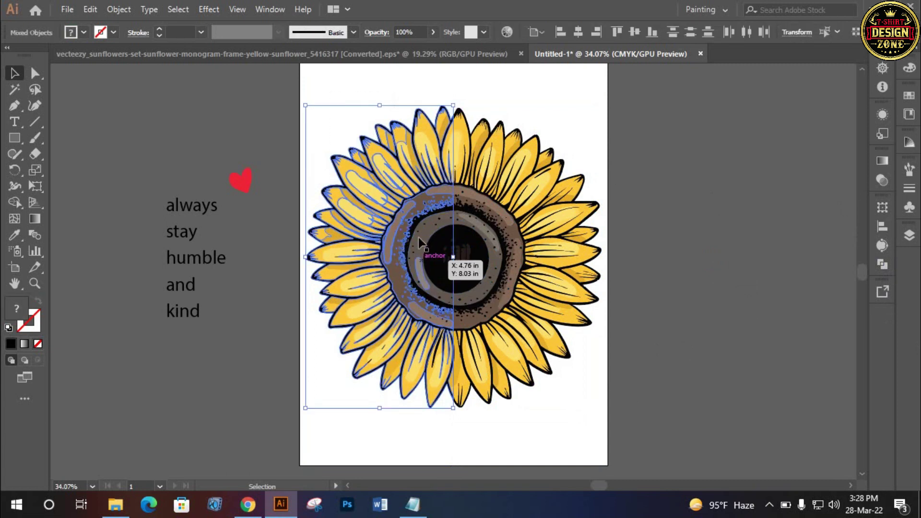
{"action": "left_click", "coordinate": [678, 304]}
{"action": "left_click_drag", "start_coordinate": [300, 74], "coordinate": [458, 413]}
{"action": "left_click", "coordinate": [448, 439]}
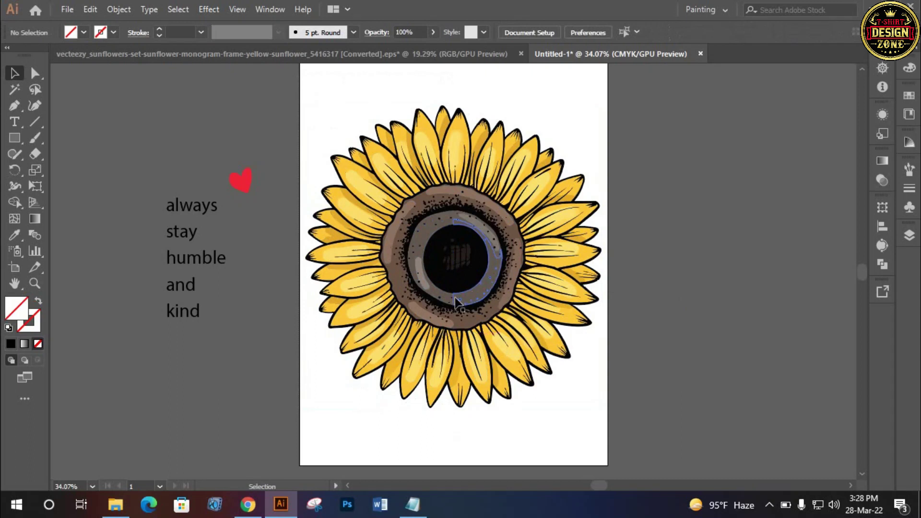
{"action": "left_click_drag", "start_coordinate": [329, 70], "coordinate": [462, 384]}
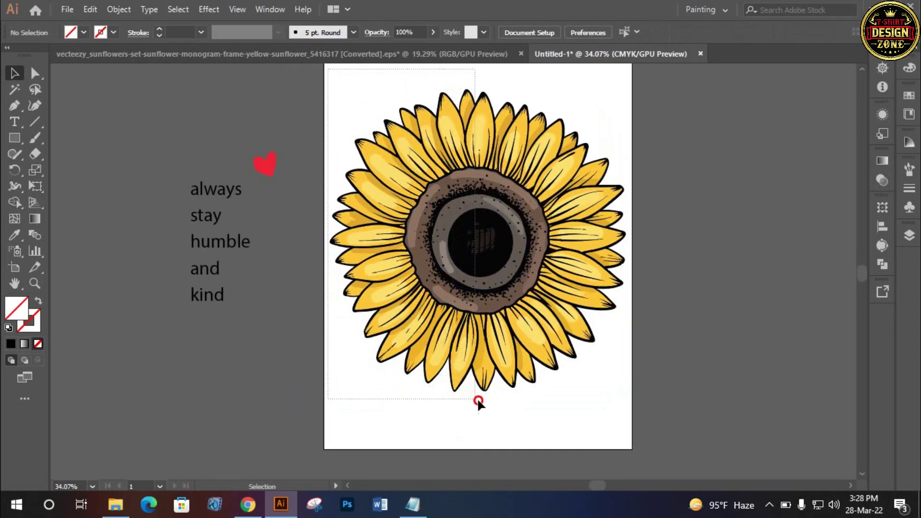
{"action": "left_click_drag", "start_coordinate": [462, 383], "coordinate": [480, 402]}
{"action": "right_click", "coordinate": [489, 308]}
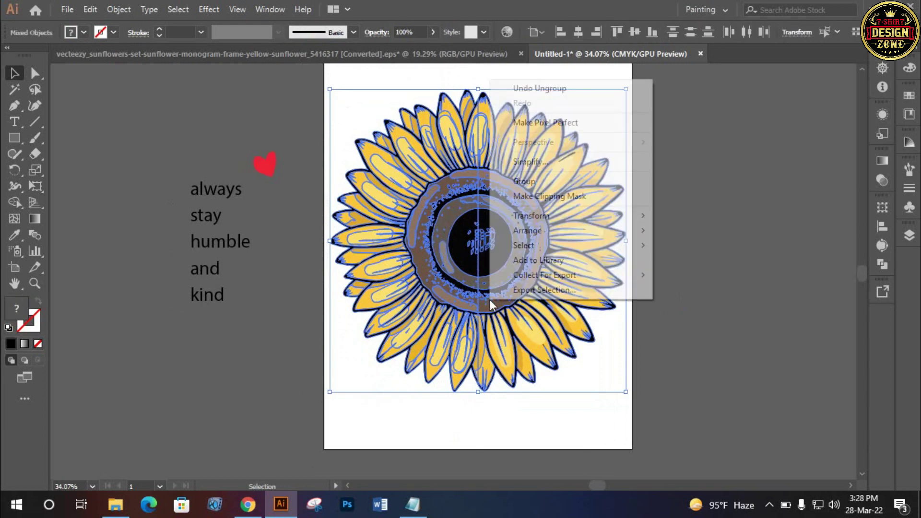
{"action": "left_click", "coordinate": [729, 232]}
{"action": "left_click_drag", "start_coordinate": [347, 73], "coordinate": [458, 386]}
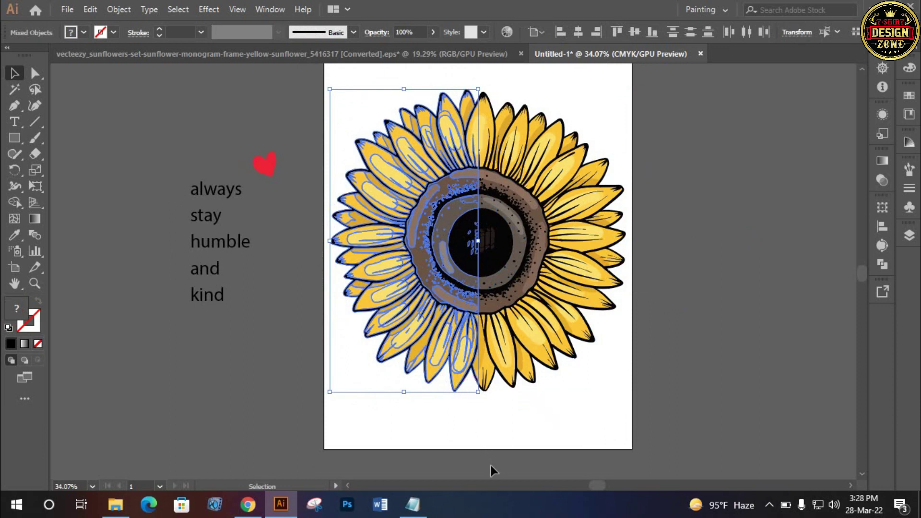
{"action": "key", "text": "a"}
{"action": "key", "text": "Delete"}
{"action": "key", "text": "v"}
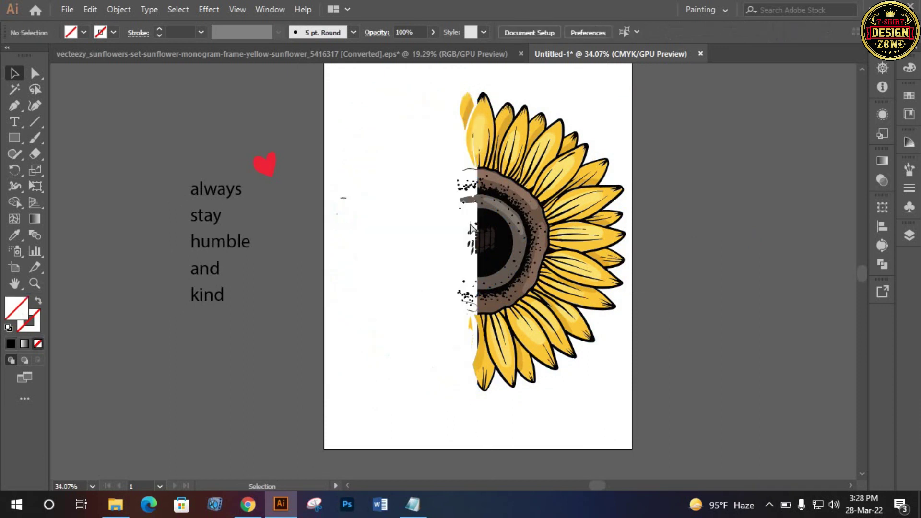
{"action": "key", "text": "ctrl+equal"}
Delete the stray petal fragments along the sunflower's left cut edge
{"action": "left_click_drag", "start_coordinate": [397, 99], "coordinate": [507, 303]}
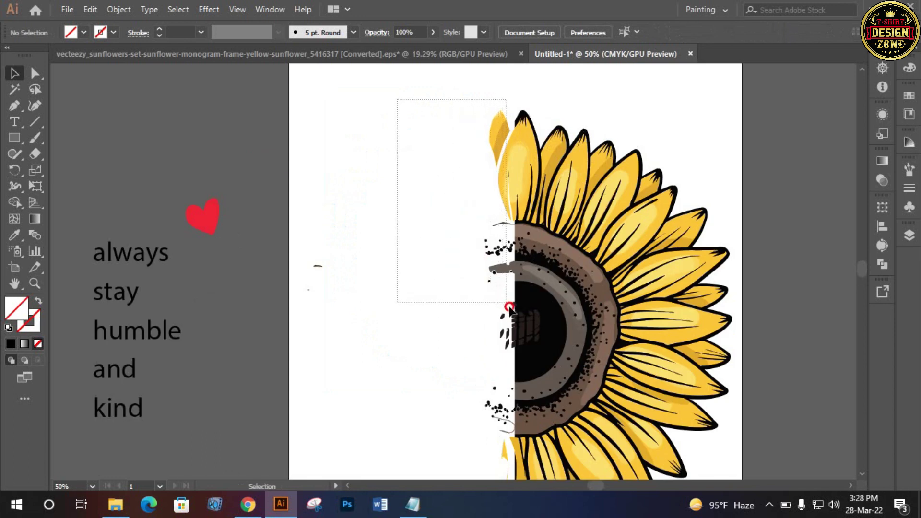
{"action": "left_click_drag", "start_coordinate": [509, 307], "coordinate": [507, 305]}
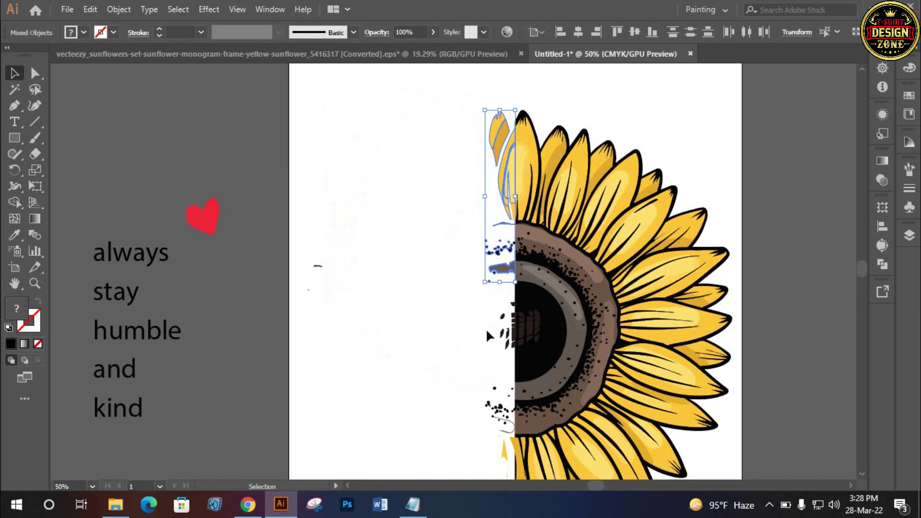
{"action": "key", "text": "Delete"}
{"action": "left_click_drag", "start_coordinate": [474, 136], "coordinate": [514, 287]}
{"action": "key", "text": "Delete"}
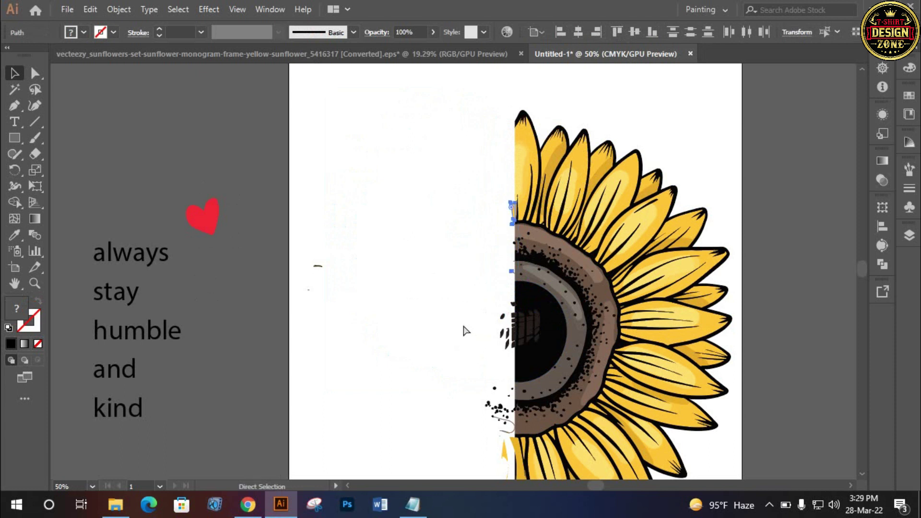
{"action": "scroll", "coordinate": [468, 331], "scroll_direction": "down", "scroll_amount": 3}
Delete the leftover fragments beside the lower petals and two small strays further left
{"action": "left_click_drag", "start_coordinate": [388, 127], "coordinate": [485, 377]}
{"action": "mouse_move", "coordinate": [422, 193]}
{"action": "left_mouse_down"}
{"action": "mouse_move", "coordinate": [466, 356]}
{"action": "mouse_move", "coordinate": [488, 401]}
{"action": "left_mouse_up"}
{"action": "key", "text": "a"}
{"action": "key", "text": "Delete"}
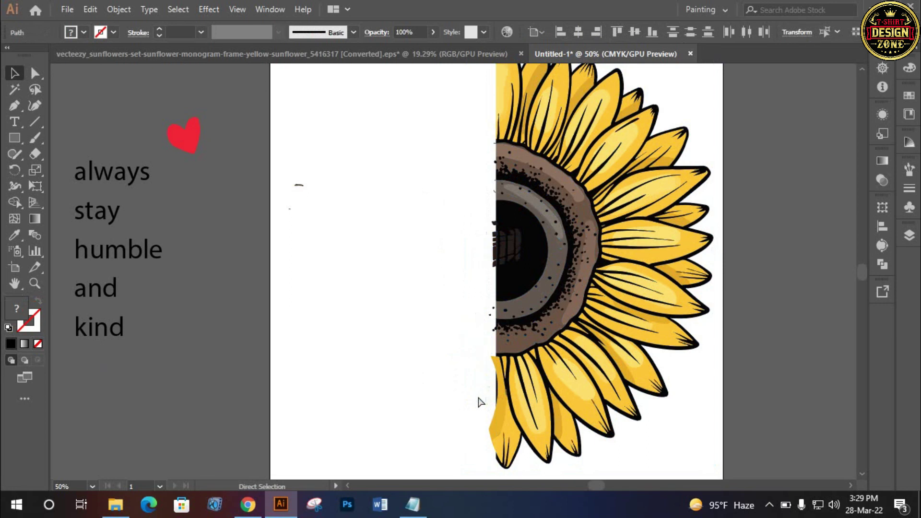
{"action": "left_click_drag", "start_coordinate": [284, 175], "coordinate": [330, 296]}
{"action": "key", "text": "Delete"}
{"action": "scroll", "coordinate": [401, 312], "scroll_direction": "down", "scroll_amount": 2}
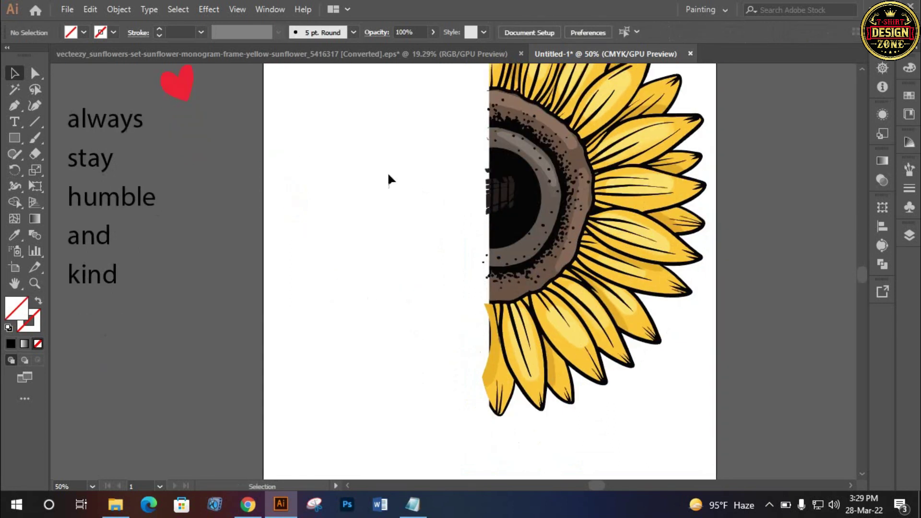
Zoom into the flower centre and delete the dark fragments left of it
{"action": "left_click_drag", "start_coordinate": [433, 153], "coordinate": [480, 251]}
{"action": "left_click", "coordinate": [448, 228]}
{"action": "key", "text": "ctrl+plus"}
{"action": "key", "text": "ctrl+plus"}
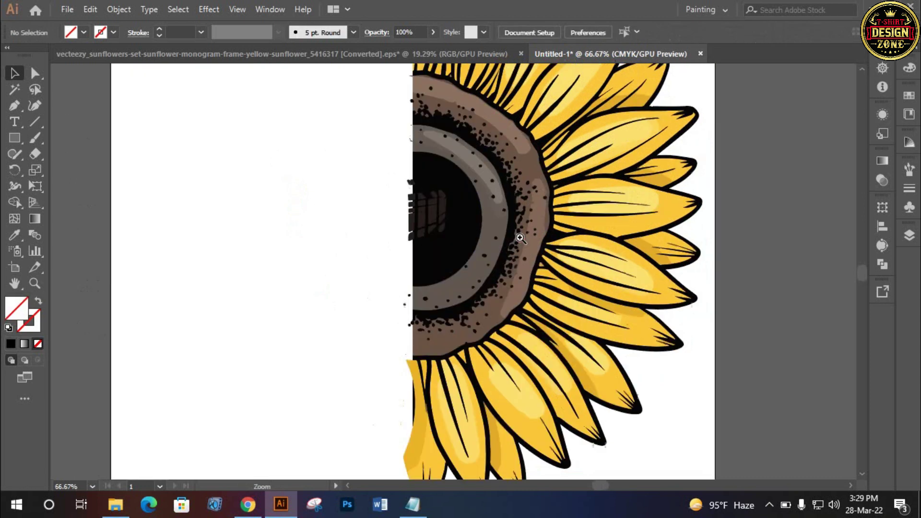
{"action": "left_click_drag", "start_coordinate": [387, 270], "coordinate": [416, 240]}
{"action": "left_click_drag", "start_coordinate": [260, 127], "coordinate": [321, 242]}
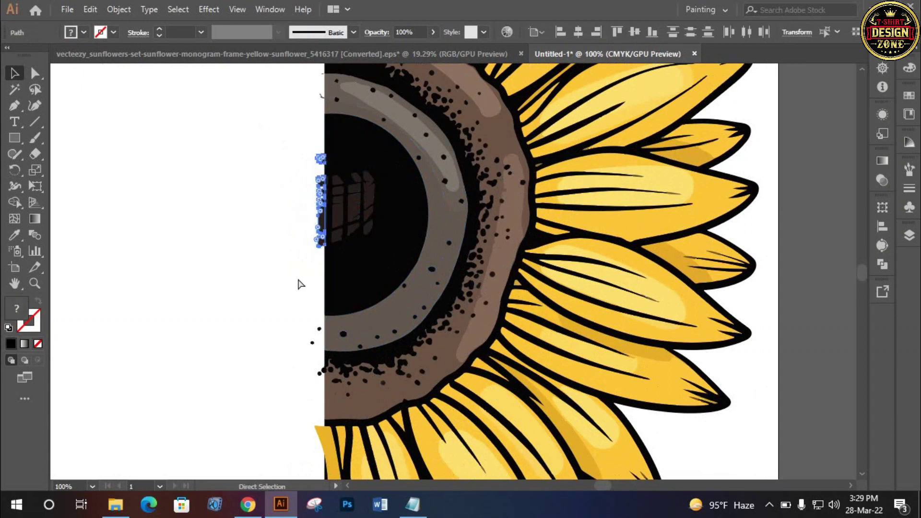
{"action": "key", "text": "Delete"}
{"action": "scroll", "coordinate": [295, 237], "scroll_direction": "down", "scroll_amount": 3}
Delete the small dark-dots path beside the flower centre
{"action": "left_click_drag", "start_coordinate": [281, 194], "coordinate": [346, 291]}
{"action": "left_click", "coordinate": [317, 191]}
{"action": "left_click_drag", "start_coordinate": [318, 192], "coordinate": [348, 275]}
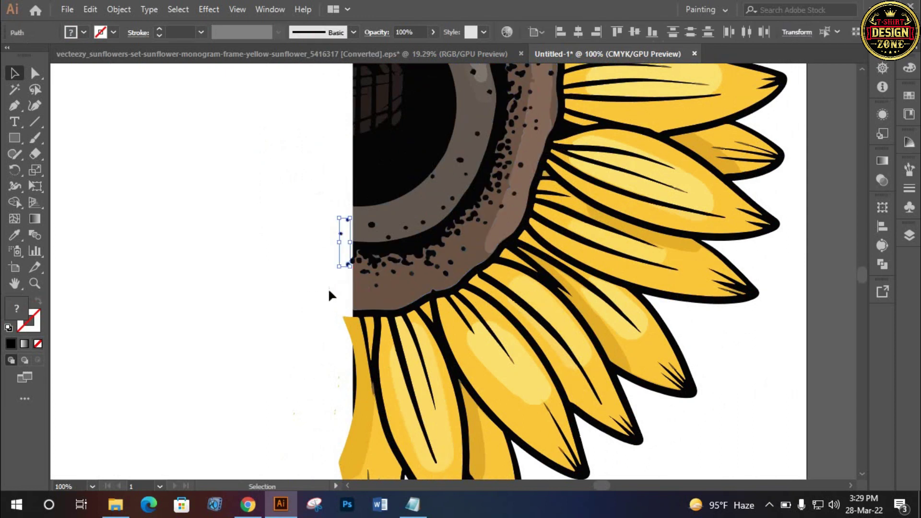
{"action": "key", "text": "Delete"}
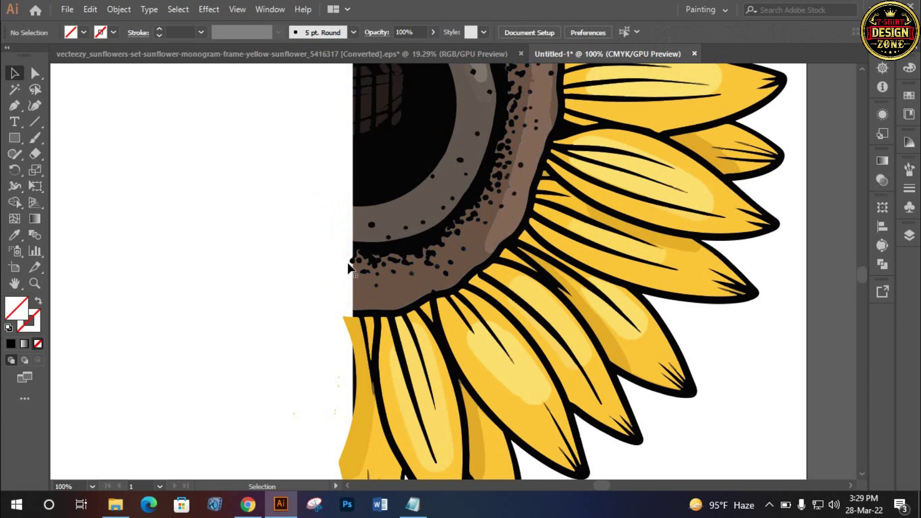
{"action": "left_click", "coordinate": [351, 260], "text": "ctrl"}
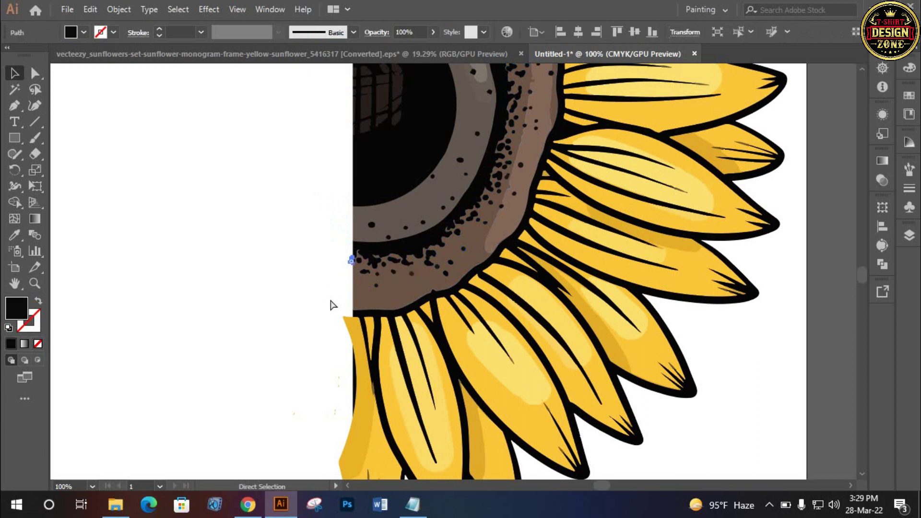
{"action": "left_click", "coordinate": [329, 305]}
Delete the small yellow petal fragment and leftover path at the left petal edge
{"action": "left_click_drag", "start_coordinate": [319, 363], "coordinate": [342, 250]}
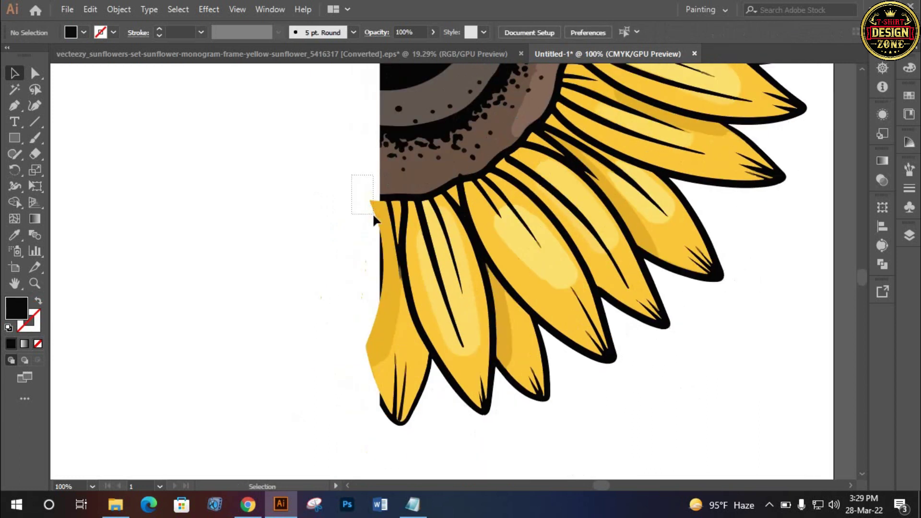
{"action": "left_click_drag", "start_coordinate": [352, 176], "coordinate": [374, 216]}
{"action": "key", "text": "Delete"}
{"action": "left_click_drag", "start_coordinate": [319, 237], "coordinate": [366, 382]}
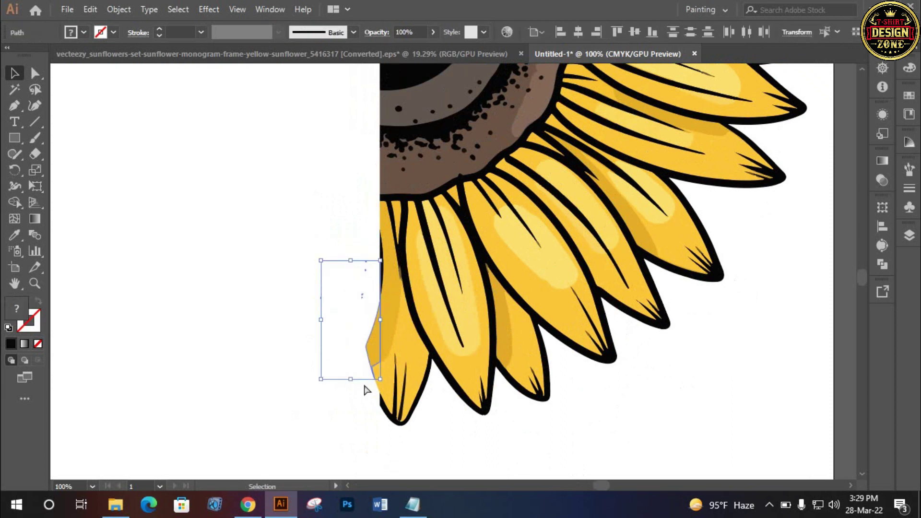
{"action": "key", "text": "Delete"}
Delete the remaining small fragments along the bottom petals' edge
{"action": "left_click_drag", "start_coordinate": [357, 394], "coordinate": [365, 288]}
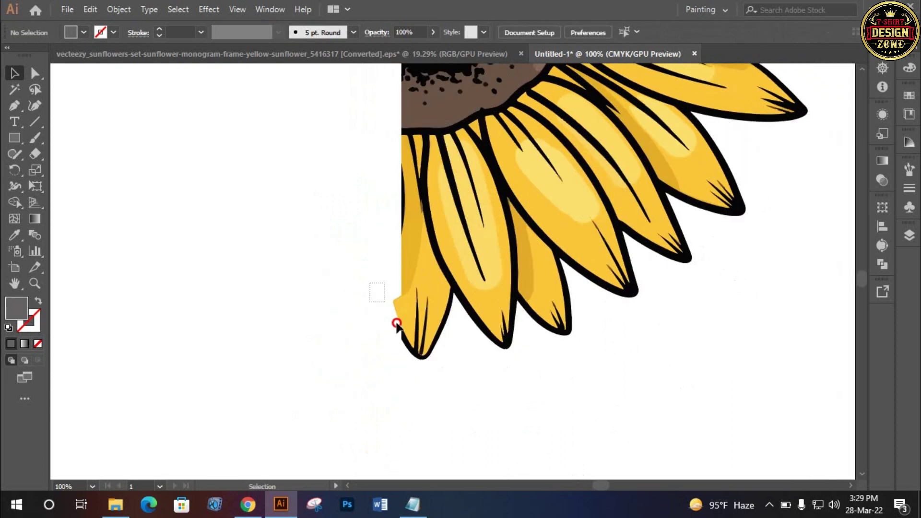
{"action": "left_click_drag", "start_coordinate": [396, 325], "coordinate": [365, 388]}
{"action": "left_click", "coordinate": [375, 299]}
{"action": "left_click", "coordinate": [393, 308]}
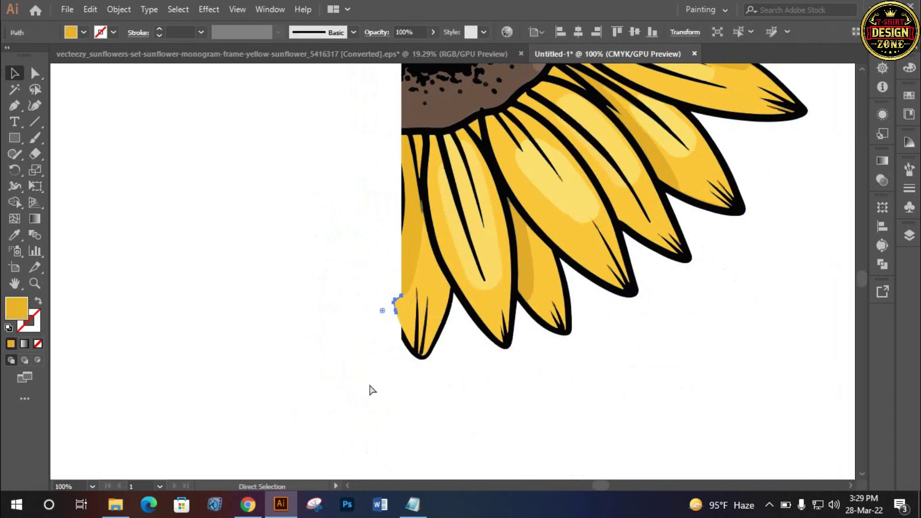
{"action": "key", "text": "Delete"}
{"action": "left_click", "coordinate": [393, 312]}
{"action": "left_click_drag", "start_coordinate": [399, 323], "coordinate": [400, 322]}
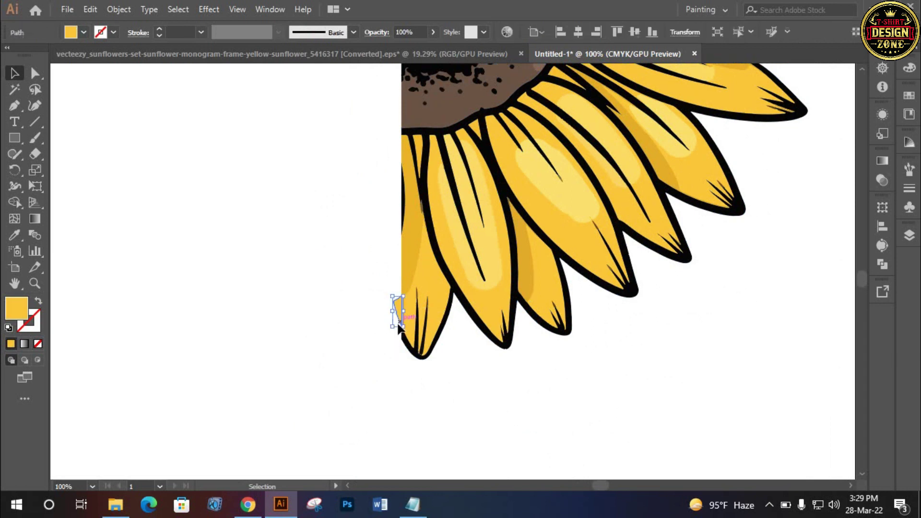
{"action": "left_click", "coordinate": [369, 367]}
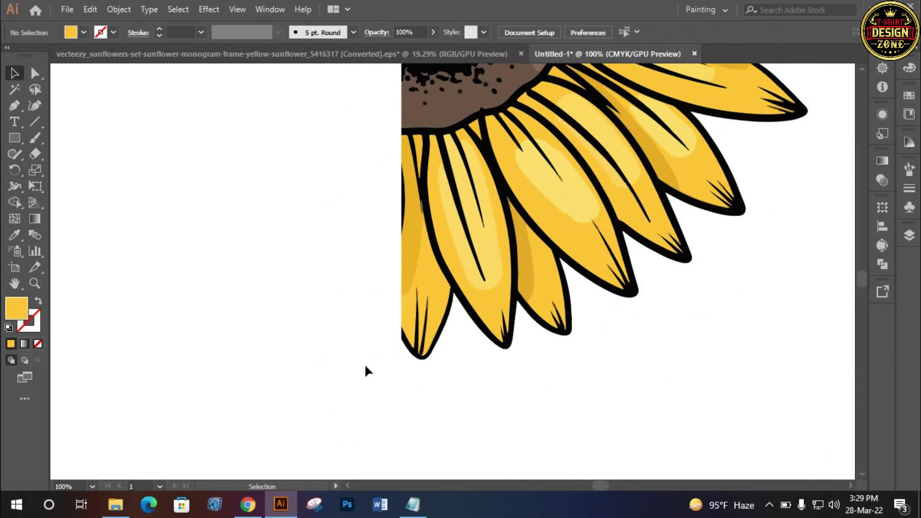
Fit the artboard in view and marquee-check the half sunflower for leftover fragments
{"action": "key", "text": "ctrl+0"}
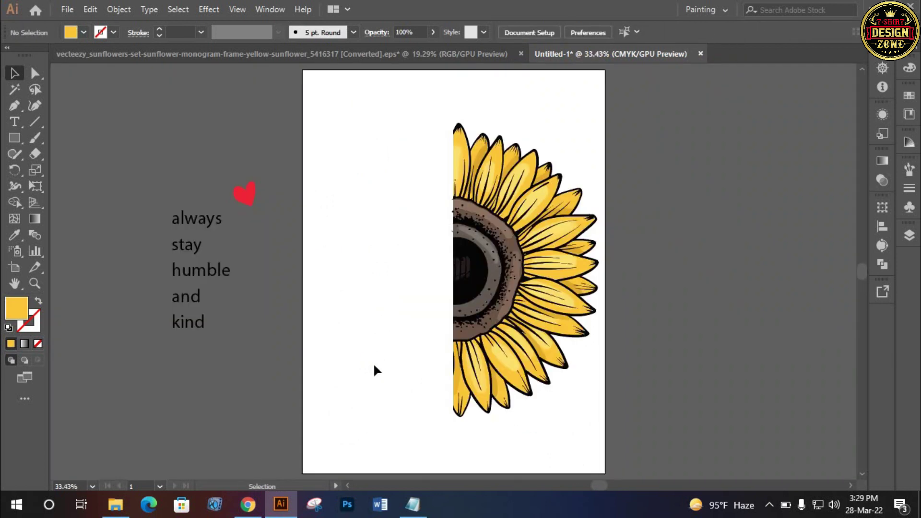
{"action": "left_click_drag", "start_coordinate": [423, 97], "coordinate": [499, 202]}
{"action": "left_click", "coordinate": [432, 245]}
{"action": "left_click_drag", "start_coordinate": [417, 120], "coordinate": [624, 436]}
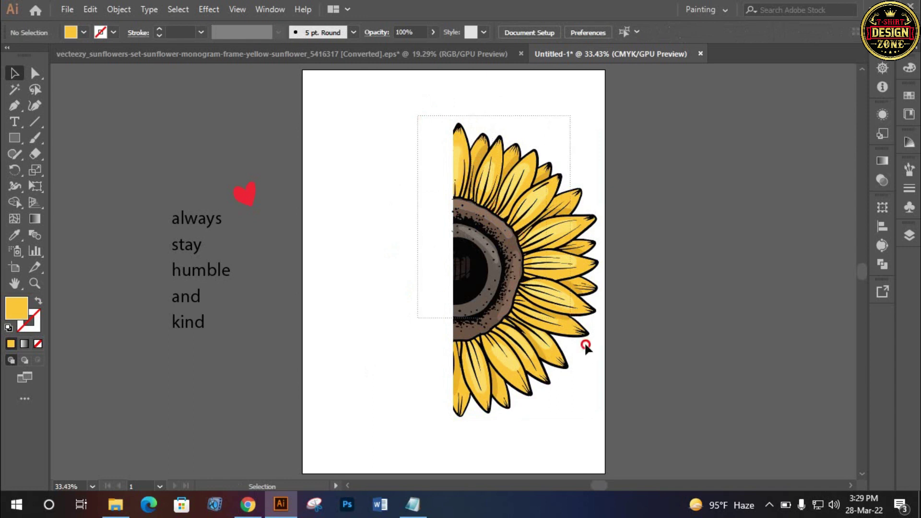
{"action": "left_click", "coordinate": [624, 436]}
{"action": "left_click_drag", "start_coordinate": [420, 113], "coordinate": [585, 443]}
{"action": "left_click", "coordinate": [675, 401]}
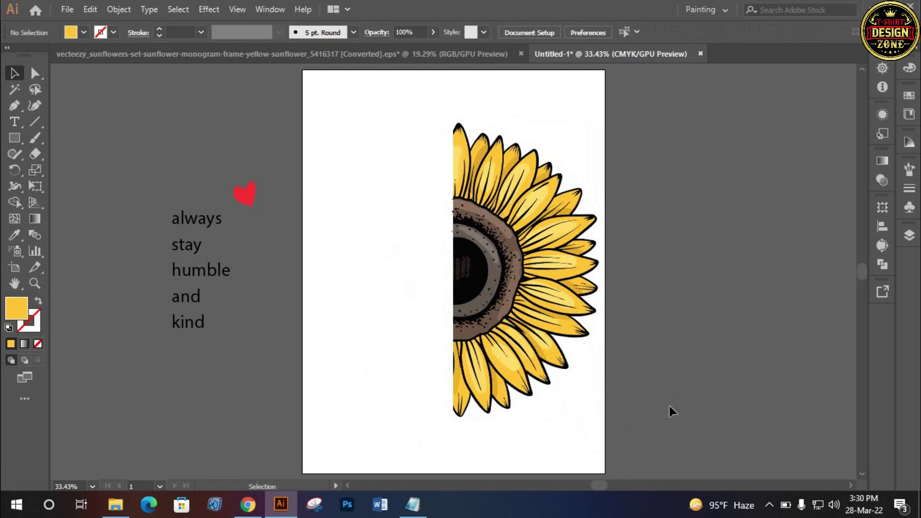
Undo to restore the full sunflower, then delete its right half
{"action": "key", "text": "ctrl+z"}
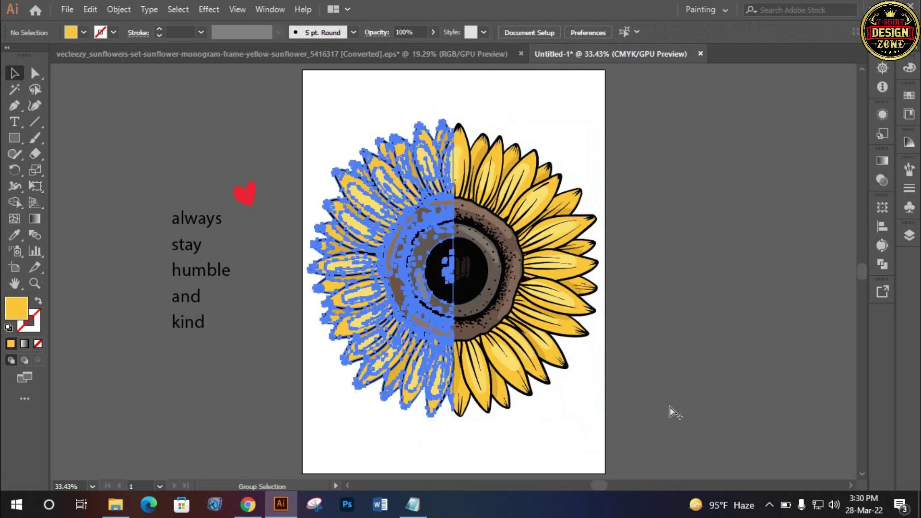
{"action": "key", "text": "ctrl+z"}
{"action": "left_click", "coordinate": [612, 249]}
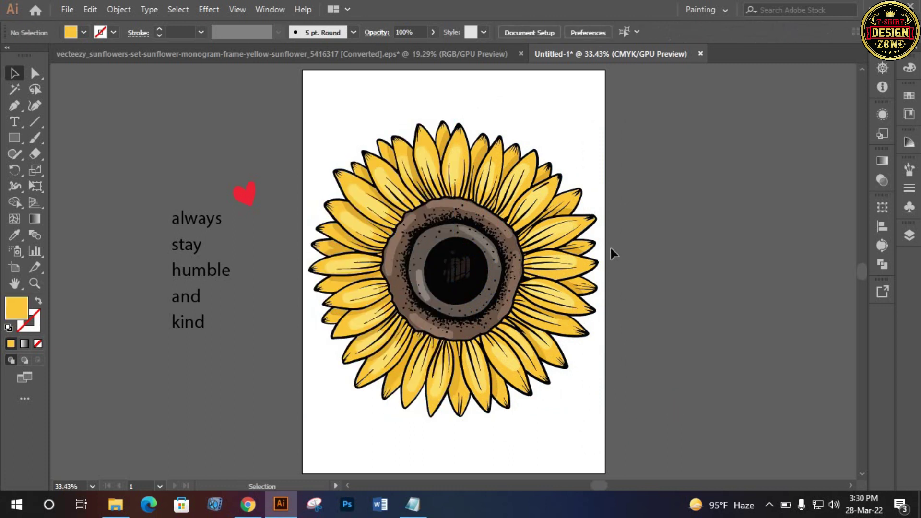
{"action": "left_click", "coordinate": [572, 233]}
{"action": "key", "text": "Delete"}
Show all hidden objects and pull the two sunflower halves apart
{"action": "left_click_drag", "start_coordinate": [314, 106], "coordinate": [573, 419]}
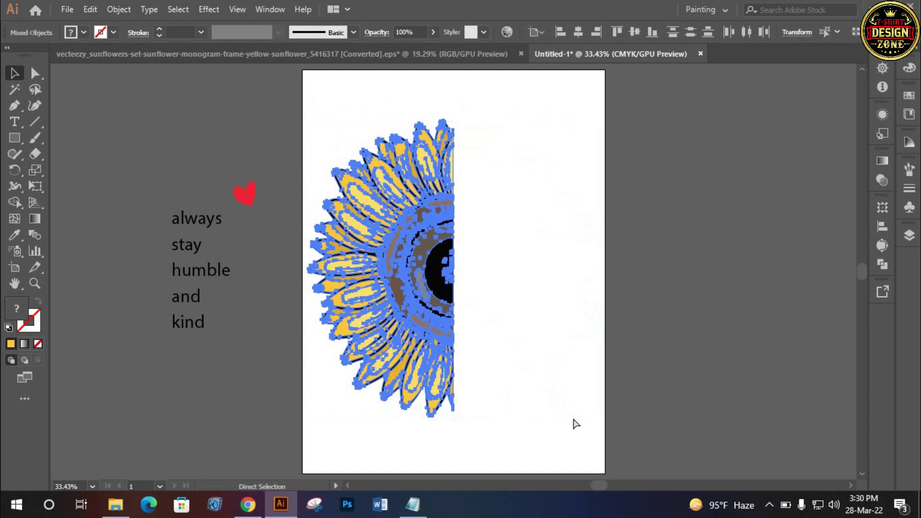
{"action": "left_click", "coordinate": [570, 348]}
{"action": "key", "text": "alt"}
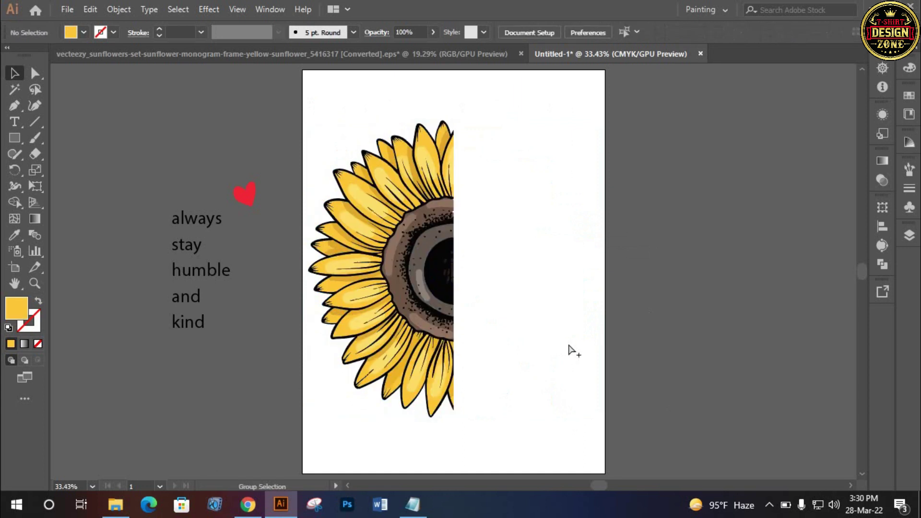
{"action": "key", "text": "ctrl+alt+3"}
{"action": "left_click", "coordinate": [698, 359]}
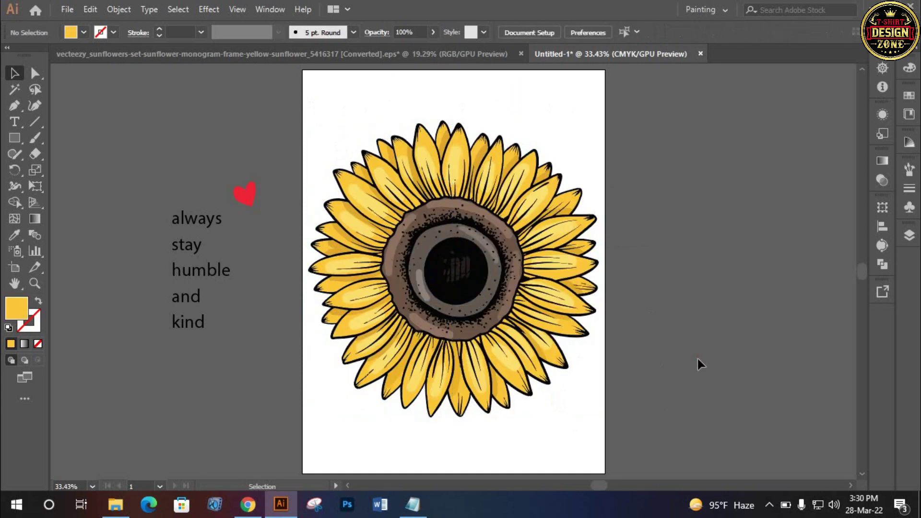
{"action": "left_click_drag", "start_coordinate": [528, 235], "coordinate": [687, 234]}
{"action": "left_click", "coordinate": [548, 370]}
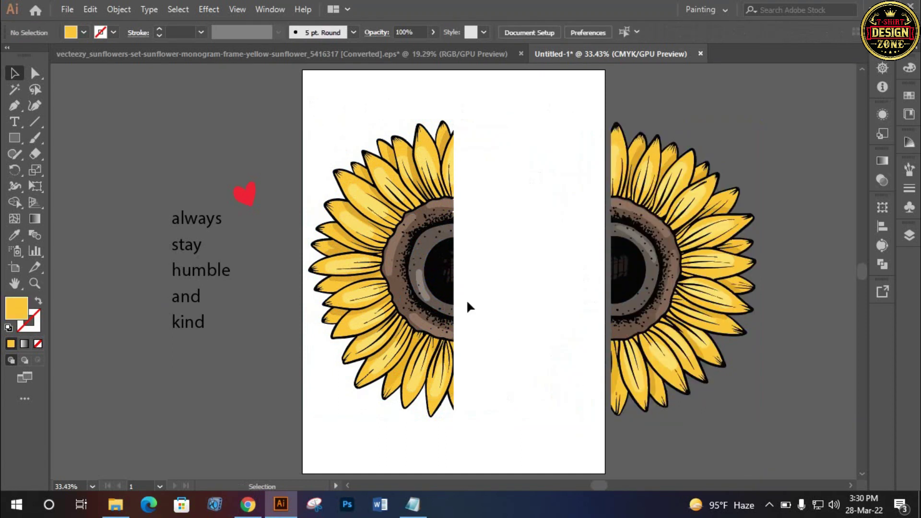
{"action": "left_click_drag", "start_coordinate": [422, 262], "coordinate": [367, 261]}
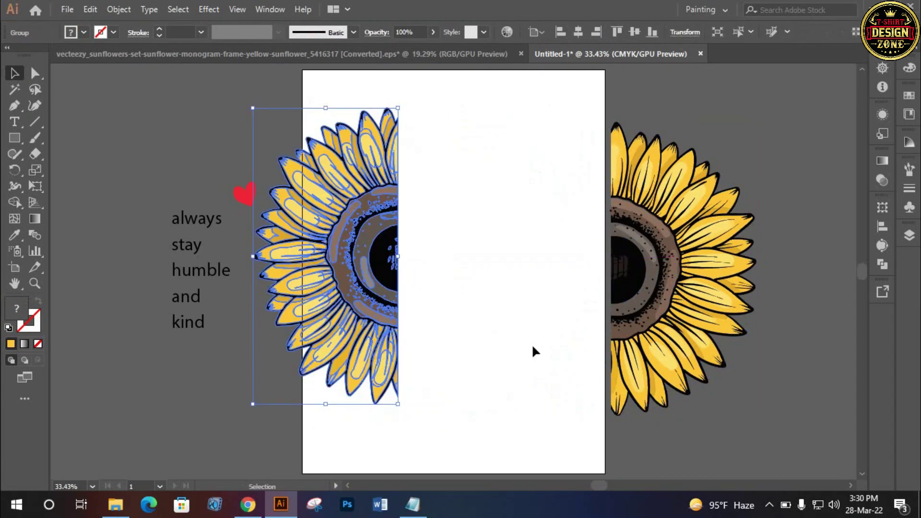
{"action": "left_click", "coordinate": [533, 347]}
Undo the moves, then select the right-half group and delete it
{"action": "key", "text": "ctrl+z"}
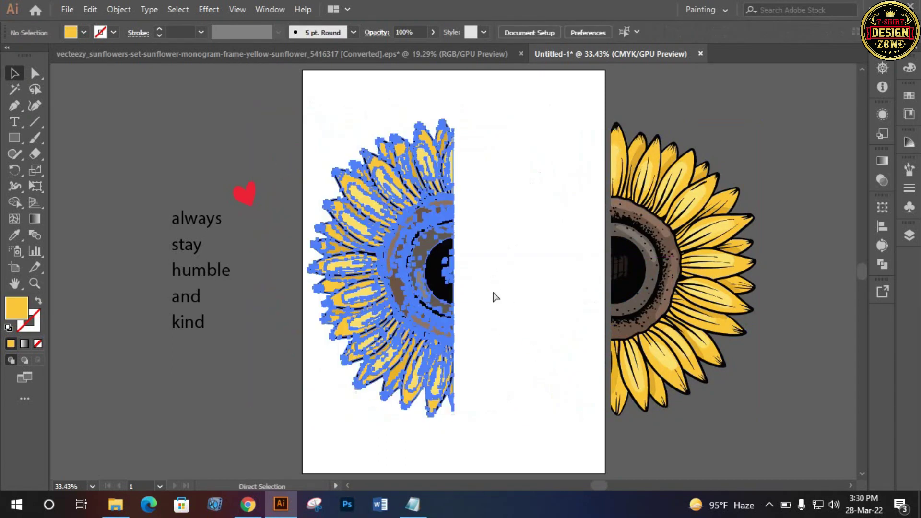
{"action": "key", "text": "ctrl+z"}
{"action": "key", "text": "ctrl+z"}
{"action": "key", "text": "ctrl+z"}
{"action": "left_click", "coordinate": [611, 262]}
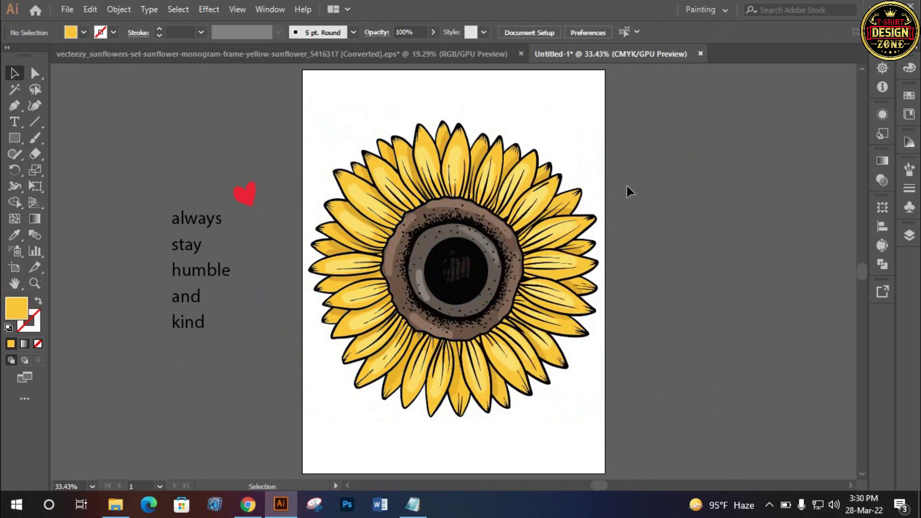
{"action": "left_click", "coordinate": [531, 235]}
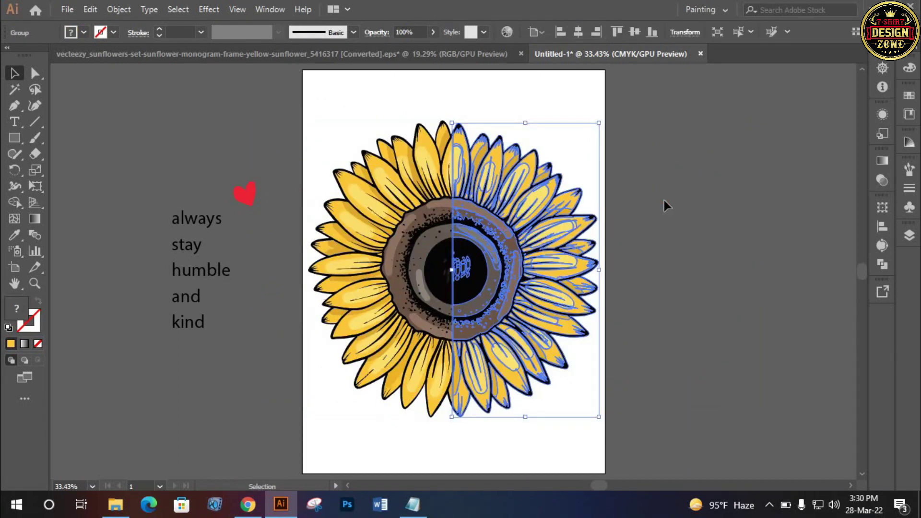
{"action": "left_click", "coordinate": [664, 201]}
{"action": "left_click", "coordinate": [533, 214]}
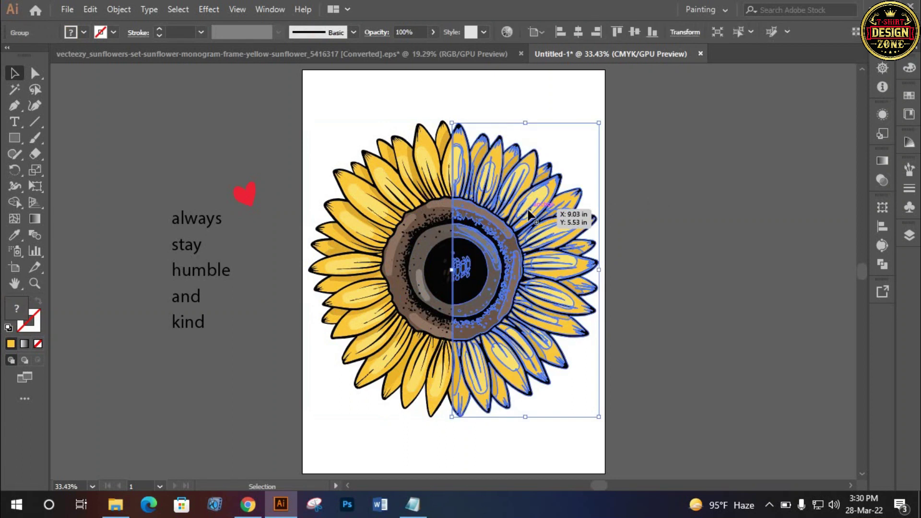
{"action": "key", "text": "a"}
{"action": "key", "text": "Delete"}
{"action": "key", "text": "v"}
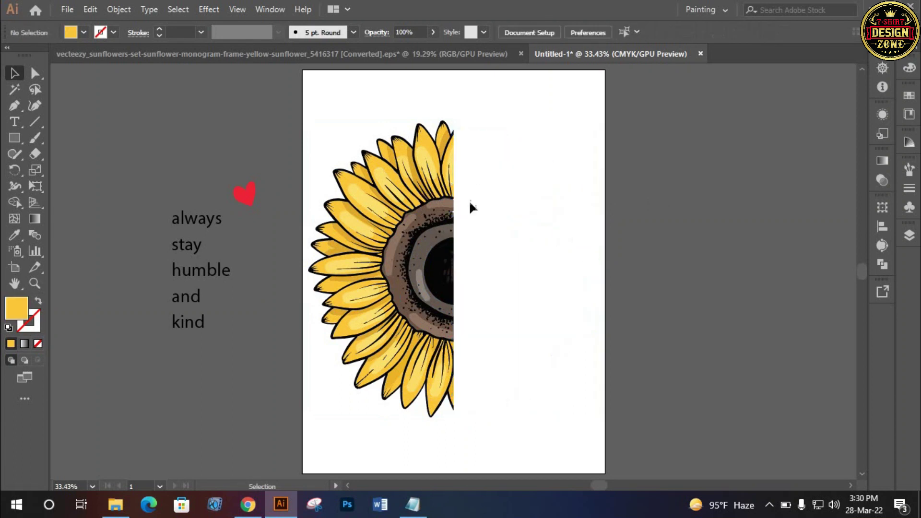
{"action": "left_click_drag", "start_coordinate": [495, 180], "coordinate": [567, 318]}
Alt-drag a copy of the 'always stay humble and kind' quote beside the half sunflower
{"action": "mouse_move", "coordinate": [209, 365]}
{"action": "left_mouse_down"}
{"action": "mouse_move", "coordinate": [216, 326]}
{"action": "mouse_move", "coordinate": [261, 329]}
{"action": "left_mouse_up"}
{"action": "left_click", "coordinate": [229, 388]}
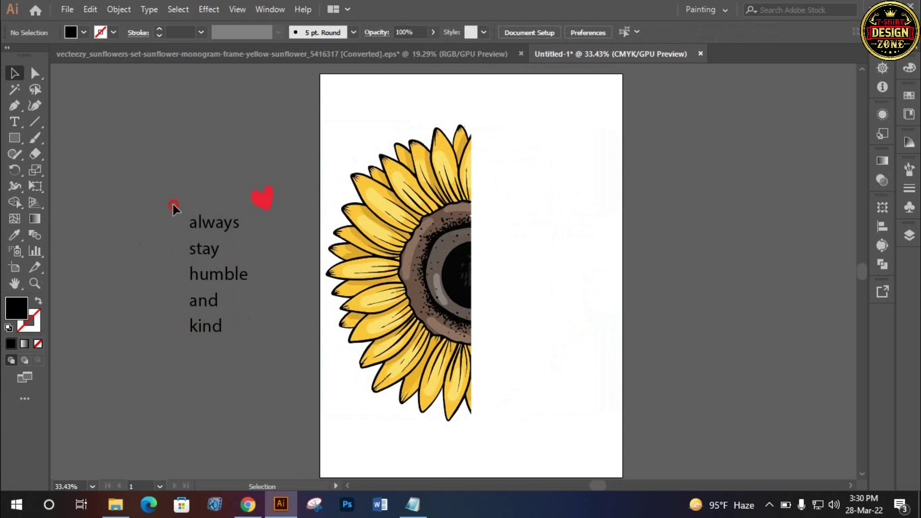
{"action": "left_click_drag", "start_coordinate": [173, 204], "coordinate": [223, 351]}
{"action": "mouse_move", "coordinate": [211, 235]}
{"action": "left_mouse_down"}
{"action": "mouse_move", "coordinate": [524, 287]}
{"action": "mouse_move", "coordinate": [527, 247]}
{"action": "left_mouse_up"}
{"action": "left_click", "coordinate": [545, 312]}
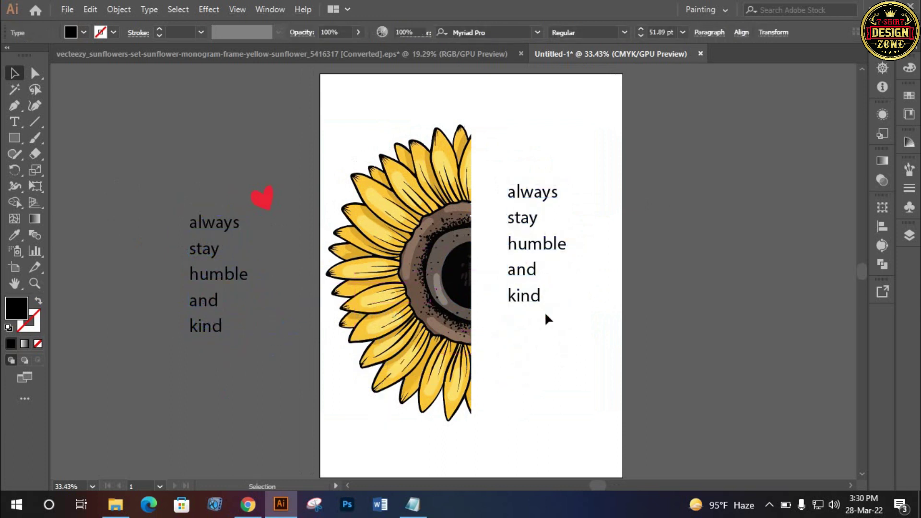
{"action": "scroll", "coordinate": [524, 297], "scroll_direction": "up", "scroll_amount": 1}
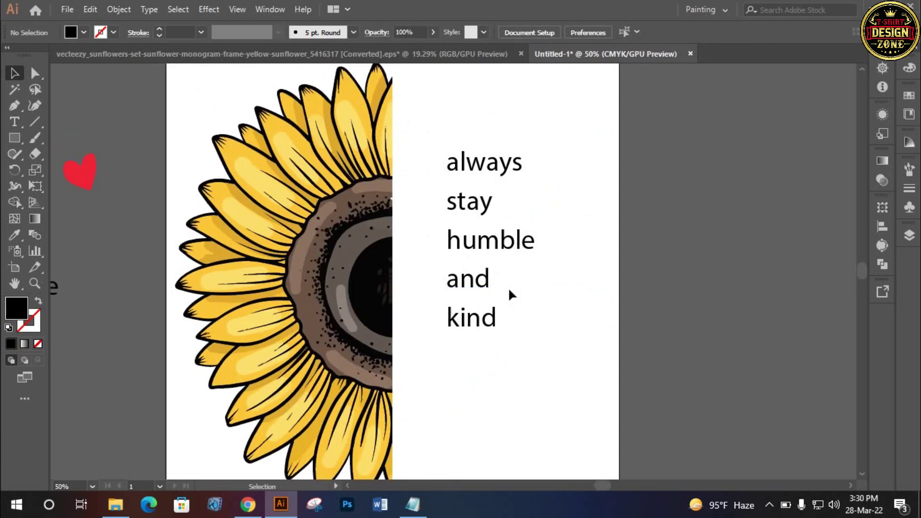
Set HUMBLE to Explorer Condensed Regular and enlarge it about its centre
{"action": "left_click", "coordinate": [532, 249]}
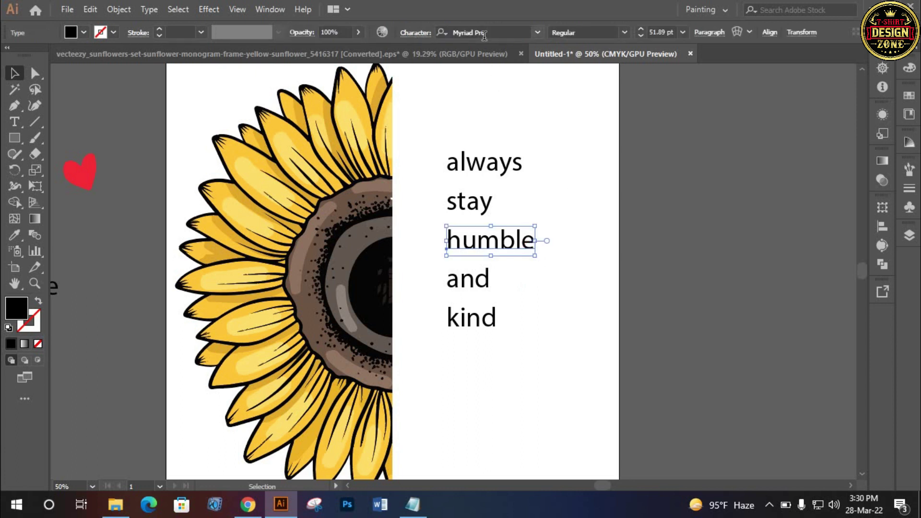
{"action": "left_click", "coordinate": [485, 33]}
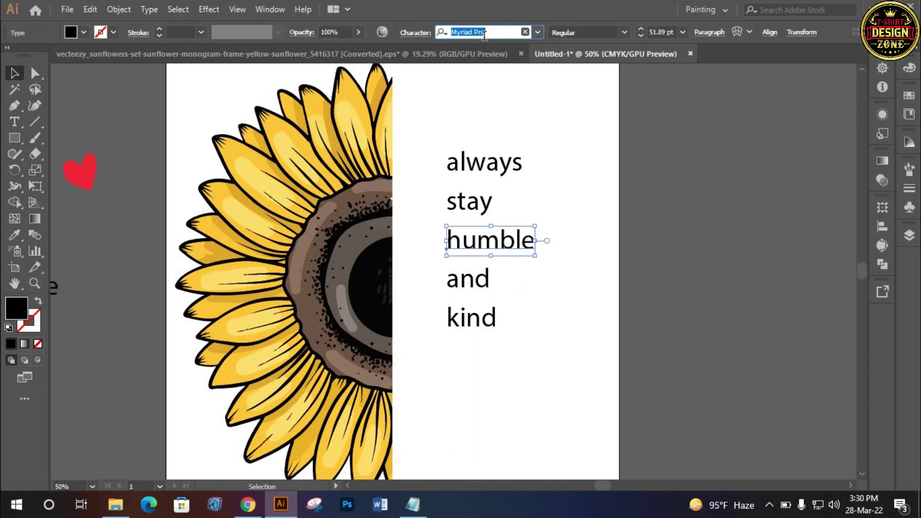
{"action": "type", "text": "ex"}
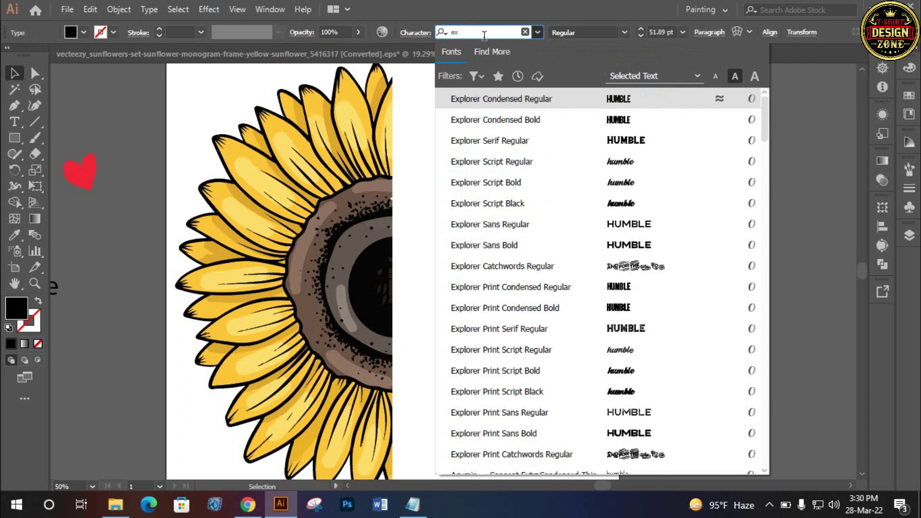
{"action": "left_click", "coordinate": [493, 101]}
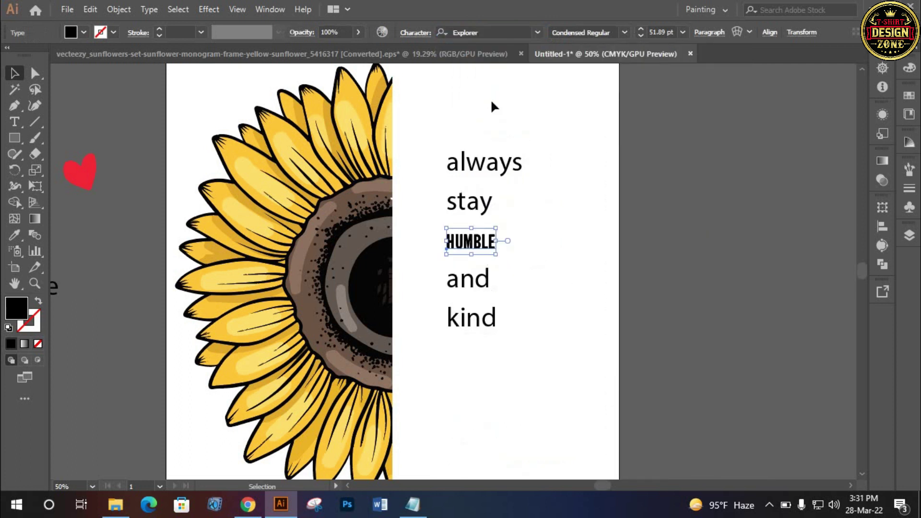
{"action": "left_click_drag", "start_coordinate": [496, 255], "coordinate": [518, 258]}
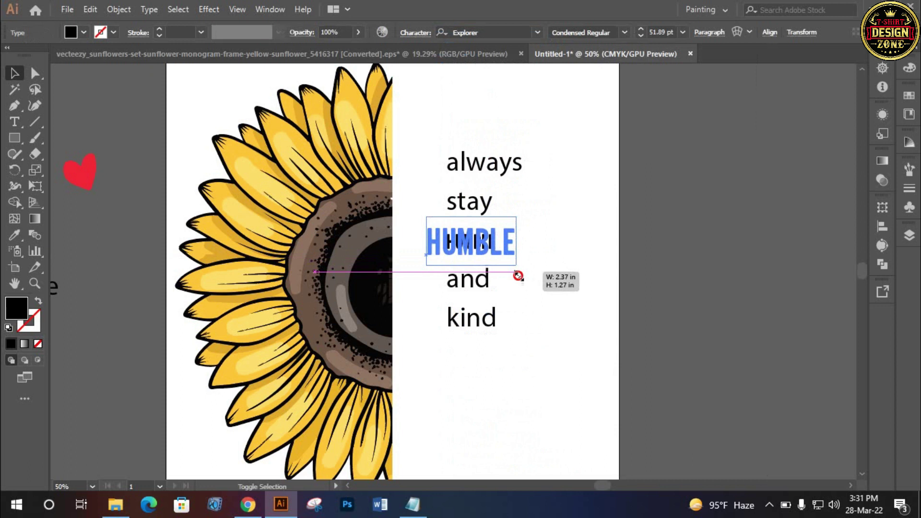
{"action": "left_click", "coordinate": [492, 267]}
Eyedropper HUMBLE's Explorer Condensed style onto STAY and move STAY closer to HUMBLE
{"action": "left_click", "coordinate": [480, 253]}
{"action": "left_click", "coordinate": [557, 268]}
{"action": "left_click", "coordinate": [473, 229]}
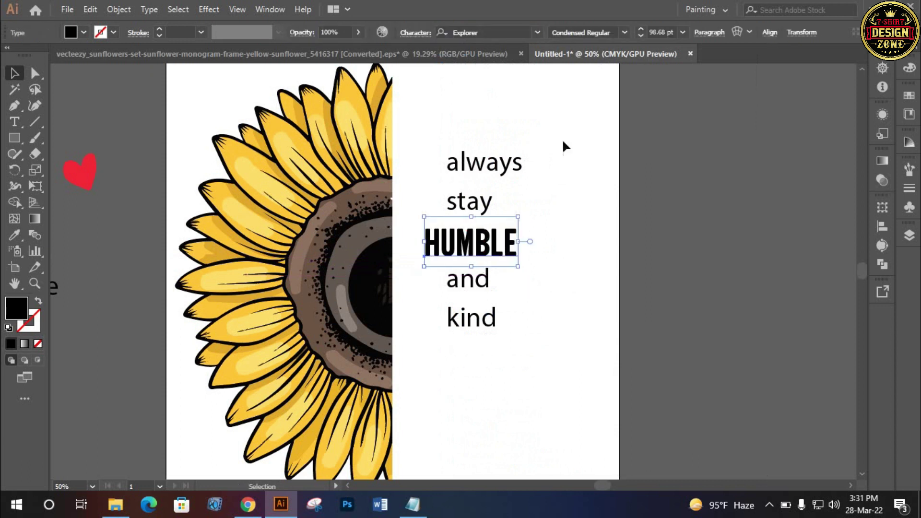
{"action": "left_click", "coordinate": [459, 198]}
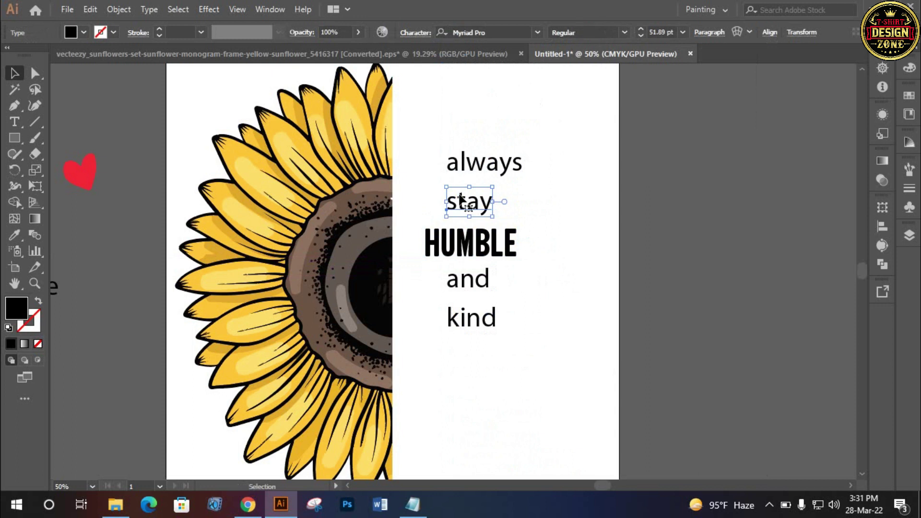
{"action": "key", "text": "i"}
{"action": "left_click", "coordinate": [469, 235]}
{"action": "left_click", "coordinate": [14, 73]}
{"action": "left_click", "coordinate": [522, 183]}
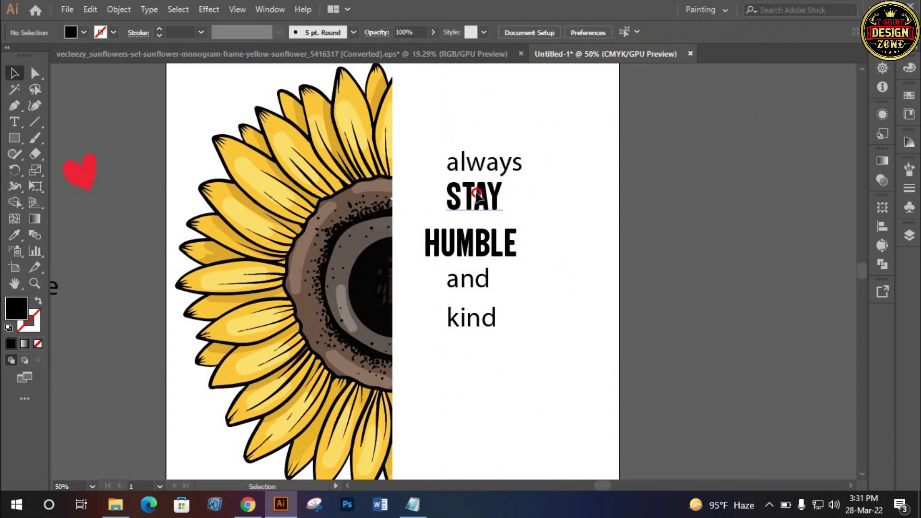
{"action": "left_click_drag", "start_coordinate": [478, 195], "coordinate": [477, 203]}
Set 'always' to the josephsophia script font, enlarge it, and nudge STAY left
{"action": "left_click_drag", "start_coordinate": [489, 165], "coordinate": [487, 154]}
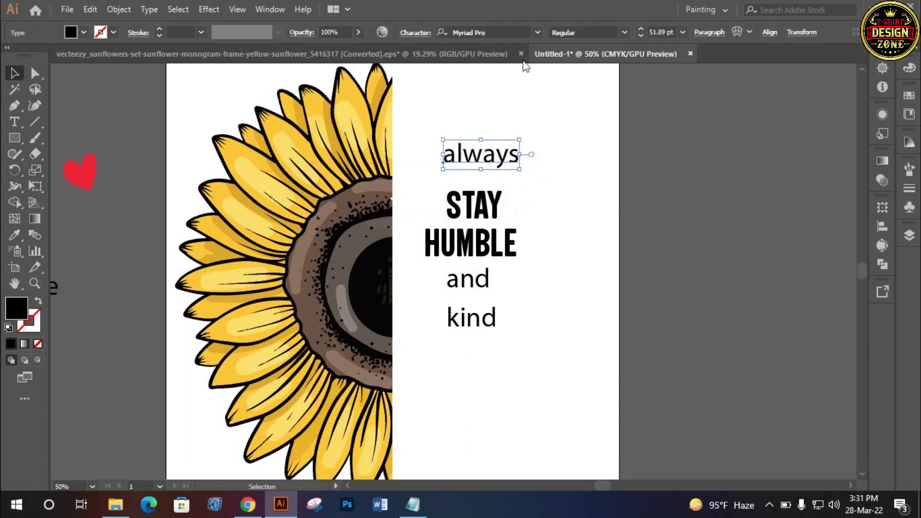
{"action": "left_click", "coordinate": [538, 32]}
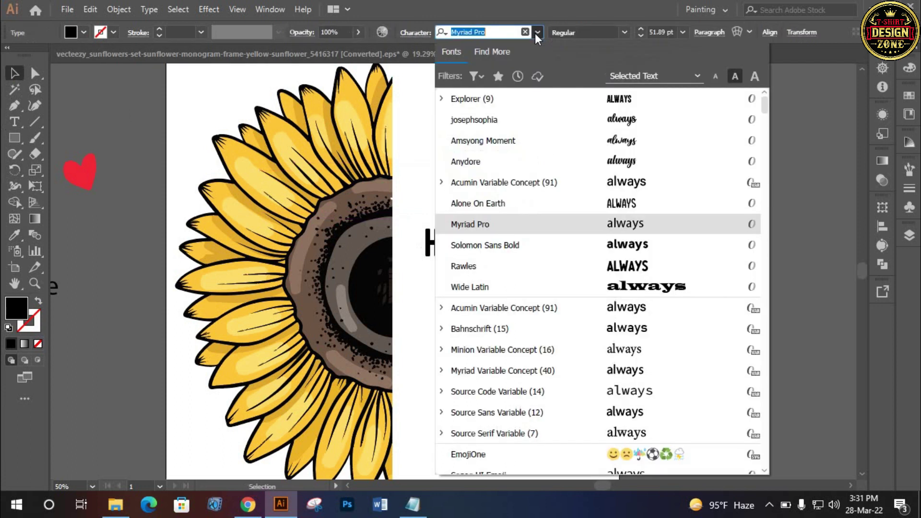
{"action": "left_click", "coordinate": [598, 120]}
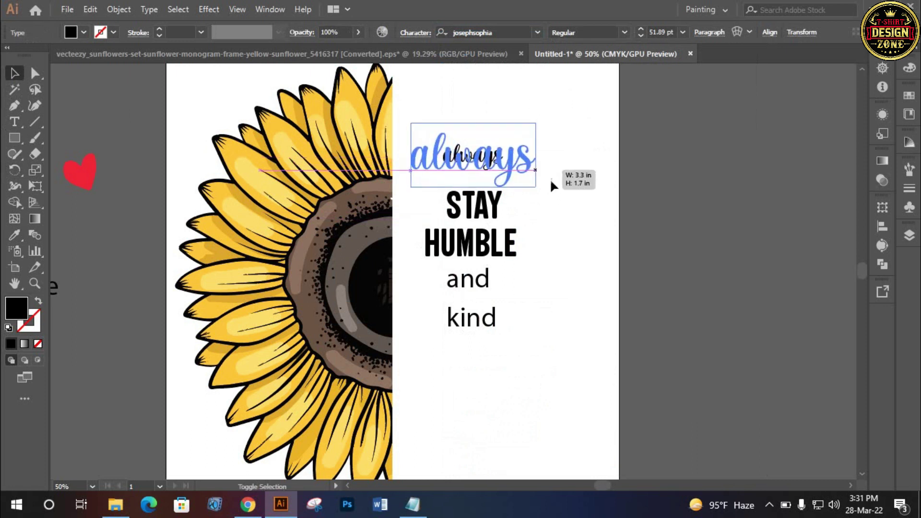
{"action": "left_click_drag", "start_coordinate": [504, 169], "coordinate": [535, 186]}
{"action": "left_click", "coordinate": [507, 168]}
{"action": "left_click_drag", "start_coordinate": [478, 202], "coordinate": [459, 195]}
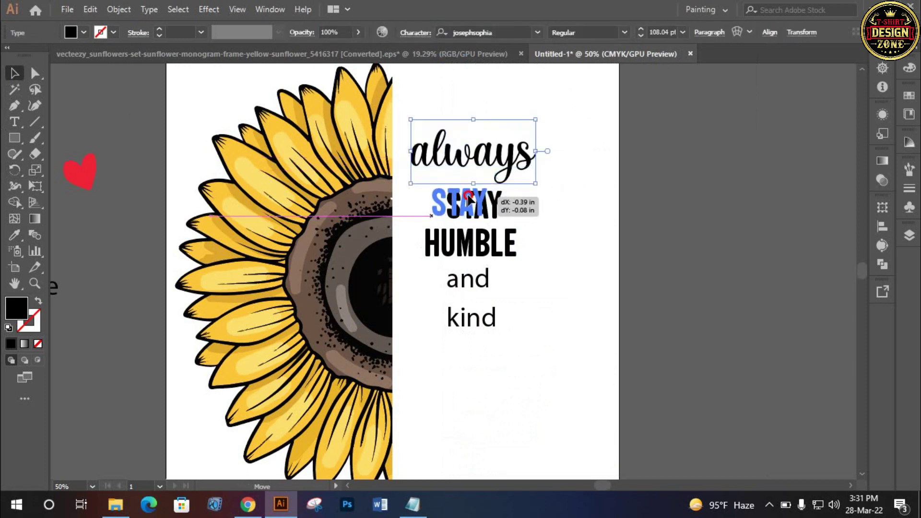
{"action": "left_click", "coordinate": [521, 225]}
Set 'and' and 'kind' to Amsyong Moment and enlarge them
{"action": "scroll", "coordinate": [526, 231], "scroll_direction": "down", "scroll_amount": 1}
{"action": "left_click", "coordinate": [475, 265]}
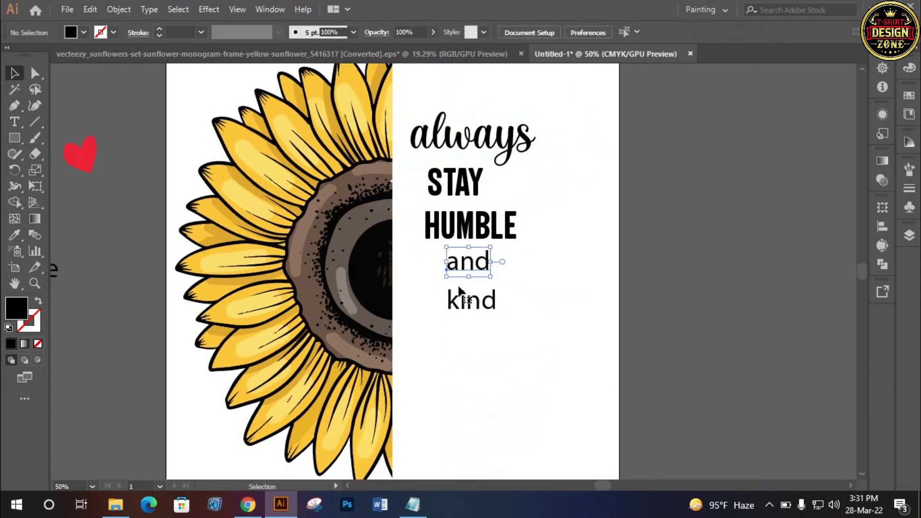
{"action": "left_click", "coordinate": [472, 307], "text": "shift"}
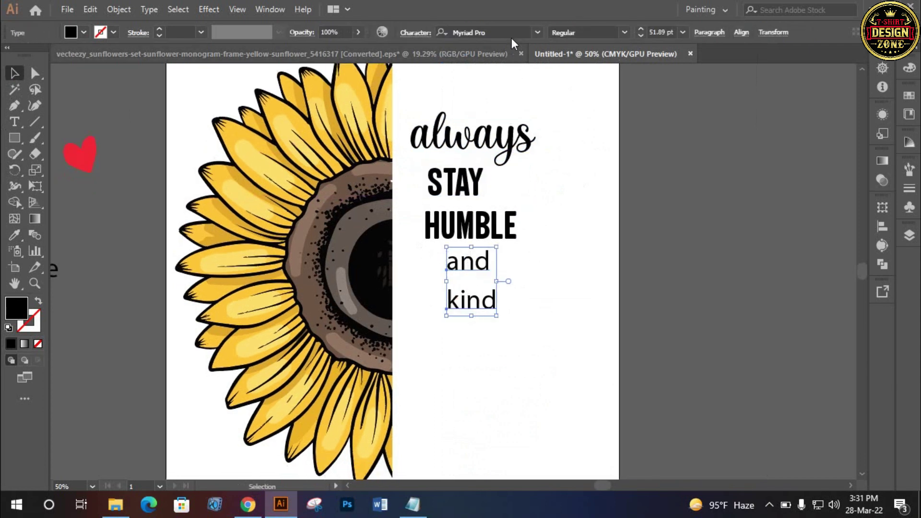
{"action": "left_click", "coordinate": [538, 33]}
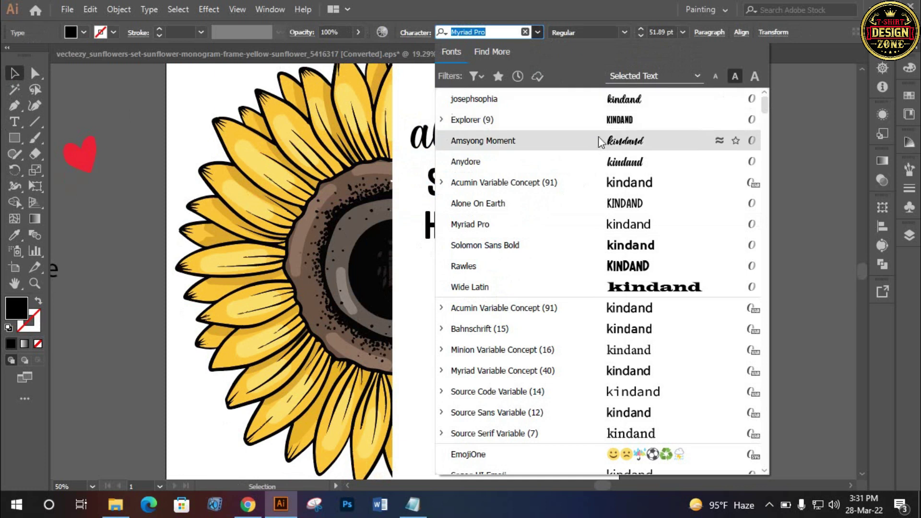
{"action": "left_click", "coordinate": [601, 139]}
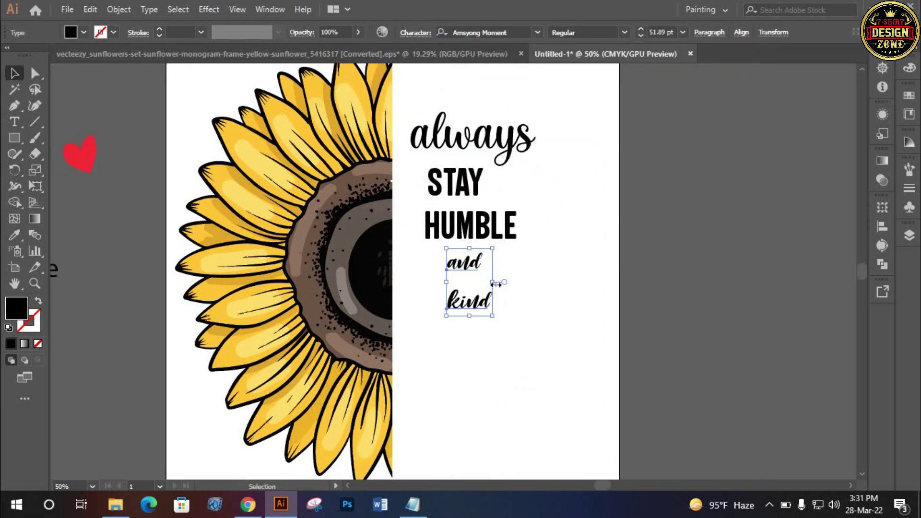
{"action": "left_click_drag", "start_coordinate": [496, 285], "coordinate": [518, 297]}
{"action": "left_click", "coordinate": [484, 338]}
Spread kind, and, HUMBLE and STAY further down the artboard, then fit the artboard in view
{"action": "left_click_drag", "start_coordinate": [483, 339], "coordinate": [479, 404]}
{"action": "left_click_drag", "start_coordinate": [466, 252], "coordinate": [467, 339]}
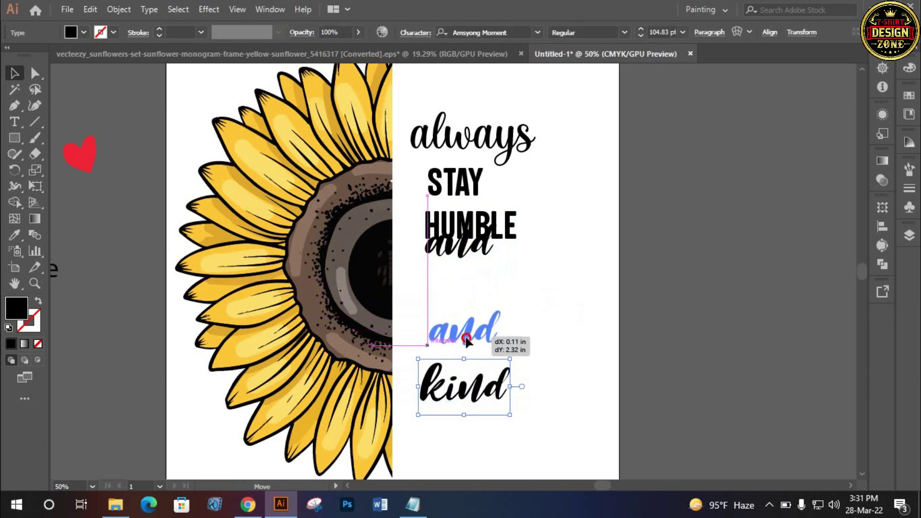
{"action": "left_click", "coordinate": [475, 288]}
{"action": "left_click_drag", "start_coordinate": [473, 234], "coordinate": [470, 266]}
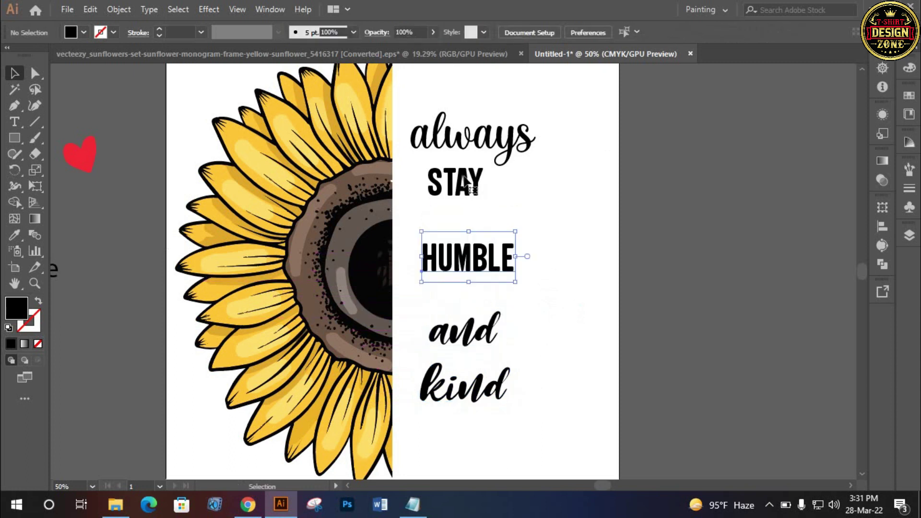
{"action": "left_click_drag", "start_coordinate": [464, 179], "coordinate": [464, 198]}
{"action": "left_click", "coordinate": [448, 144]}
{"action": "left_click", "coordinate": [530, 163]}
{"action": "key", "text": "ctrl+0"}
{"action": "left_click", "coordinate": [532, 172]}
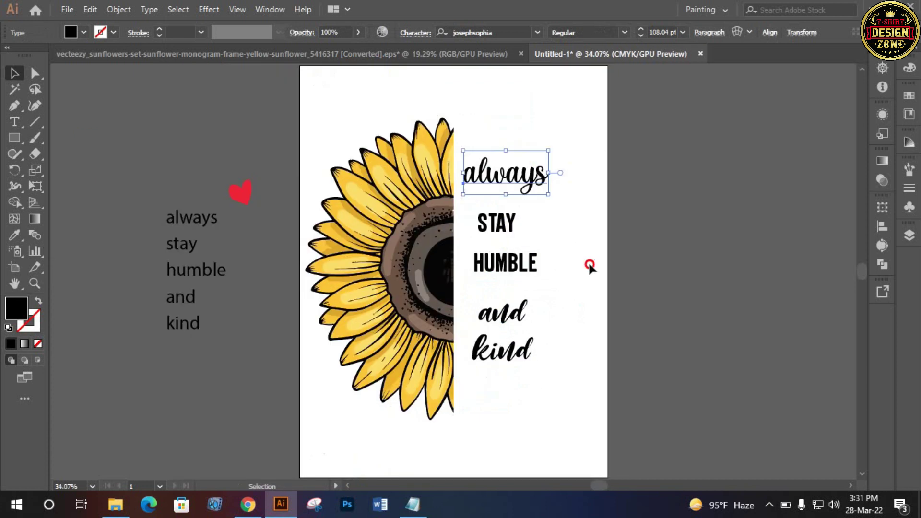
Duplicate 'always' onto the pasteboard and replace its text with the font name josephsophia
{"action": "left_click", "coordinate": [588, 261]}
{"action": "left_click_drag", "start_coordinate": [588, 261], "coordinate": [597, 226]}
{"action": "left_click_drag", "start_coordinate": [374, 220], "coordinate": [429, 200]}
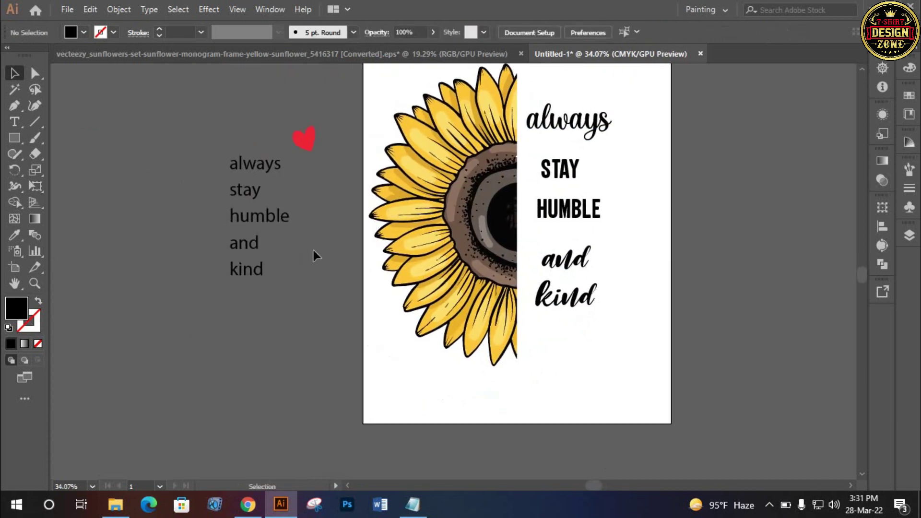
{"action": "left_click_drag", "start_coordinate": [252, 176], "coordinate": [175, 132]}
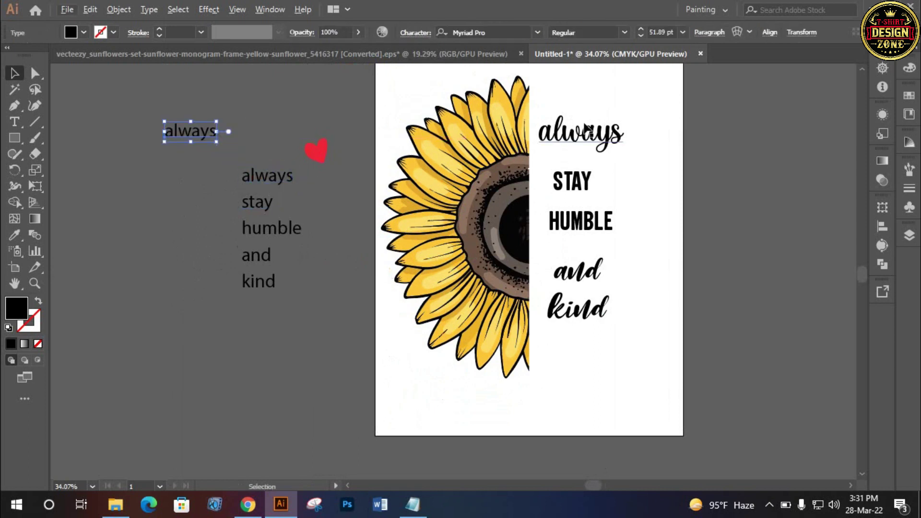
{"action": "left_click", "coordinate": [589, 127]}
{"action": "left_click", "coordinate": [344, 82]}
{"action": "key", "text": "ctrl"}
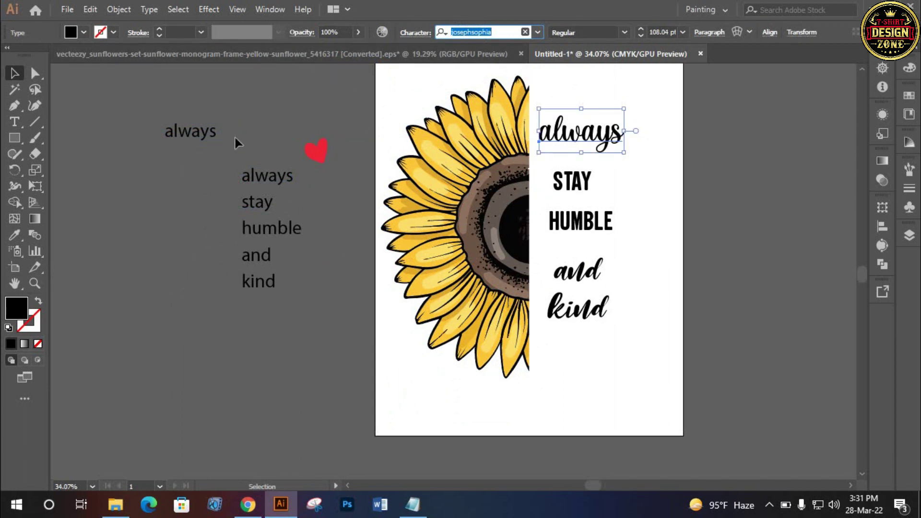
{"action": "double_click", "coordinate": [206, 137]}
{"action": "key", "text": "ctrl+v"}
{"action": "left_click", "coordinate": [14, 72]}
Enlarge the josephsophia label and move it up
{"action": "left_click", "coordinate": [216, 132]}
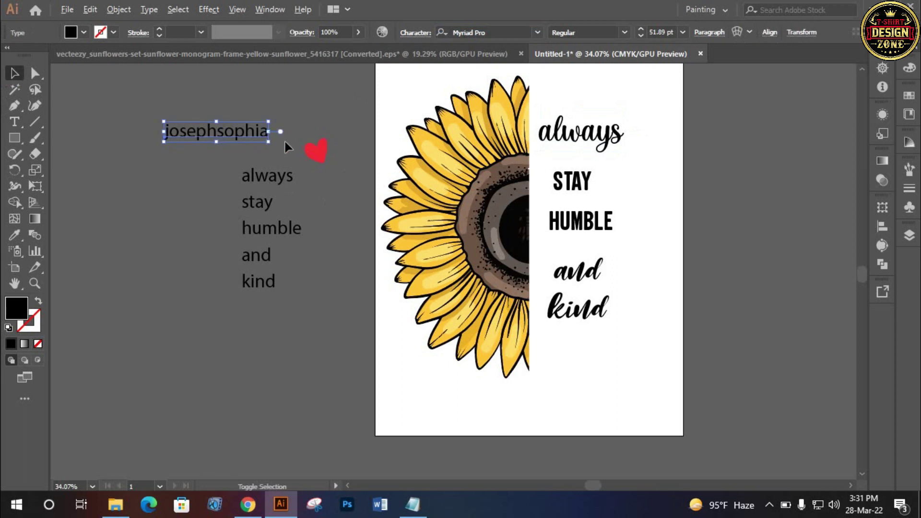
{"action": "left_click_drag", "start_coordinate": [269, 142], "coordinate": [299, 148]}
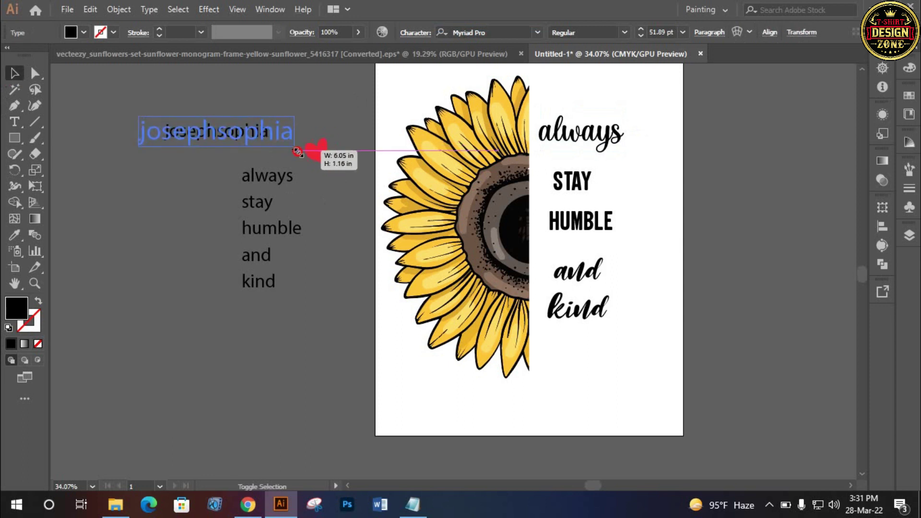
{"action": "left_click", "coordinate": [341, 114]}
{"action": "left_click_drag", "start_coordinate": [233, 140], "coordinate": [231, 127]}
{"action": "left_click", "coordinate": [222, 163]}
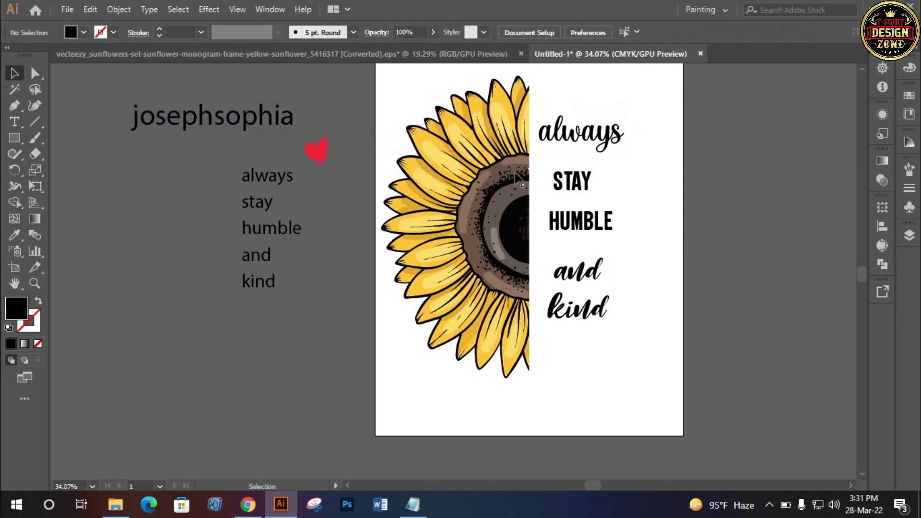
Make a second pasteboard label holding STAY's font name, Explorer
{"action": "left_click", "coordinate": [579, 183]}
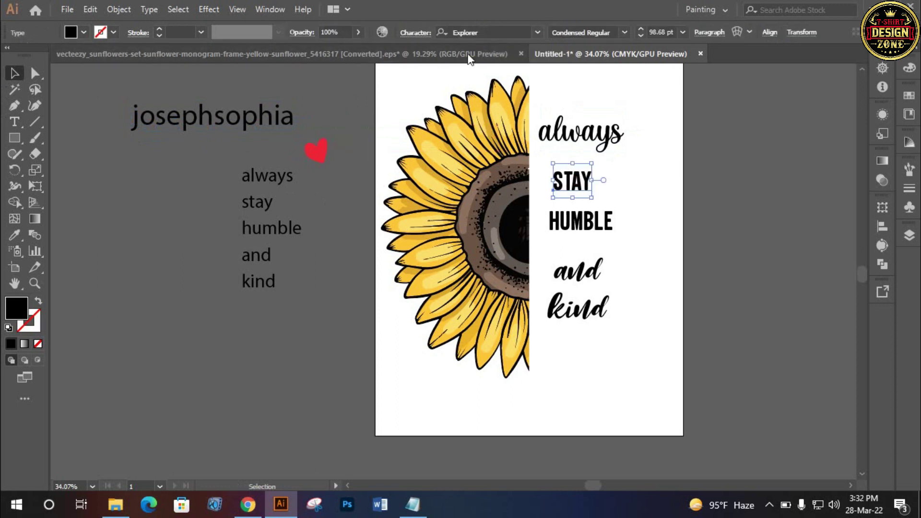
{"action": "left_click_drag", "start_coordinate": [276, 169], "coordinate": [201, 138], "text": "alt"}
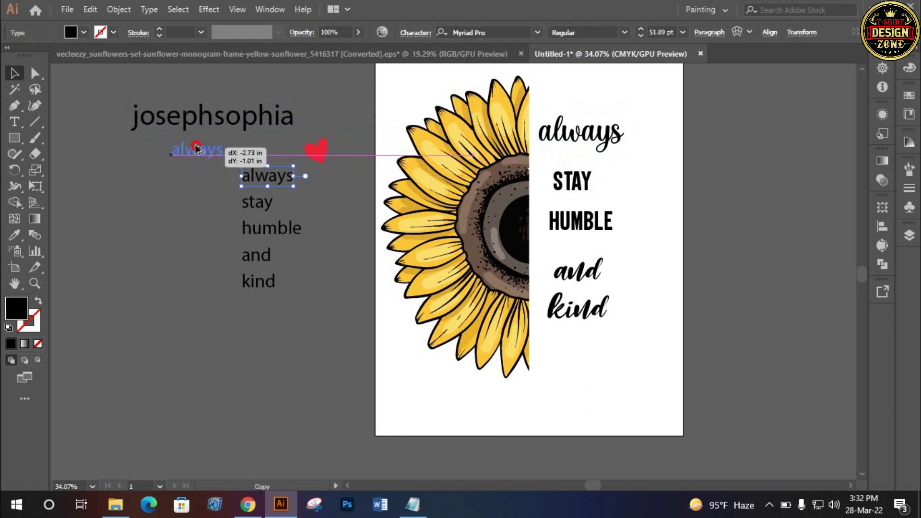
{"action": "left_click", "coordinate": [583, 182]}
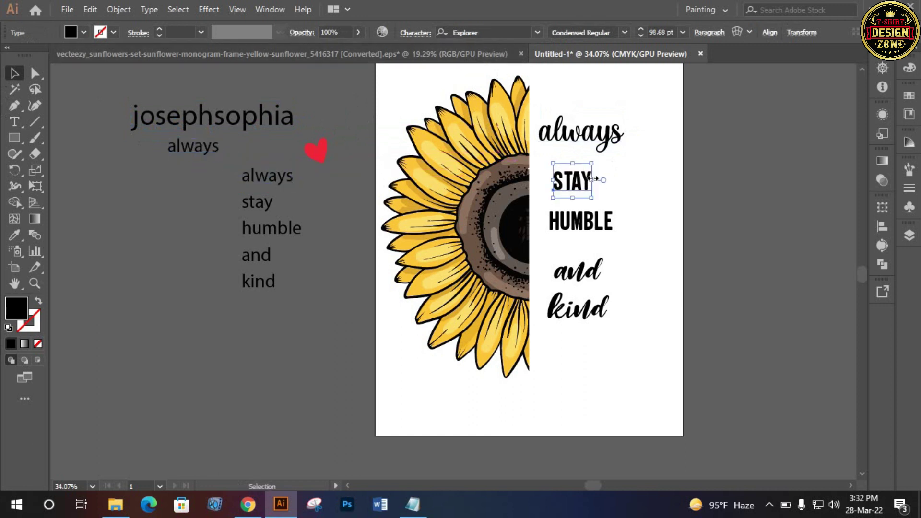
{"action": "left_click", "coordinate": [484, 32]}
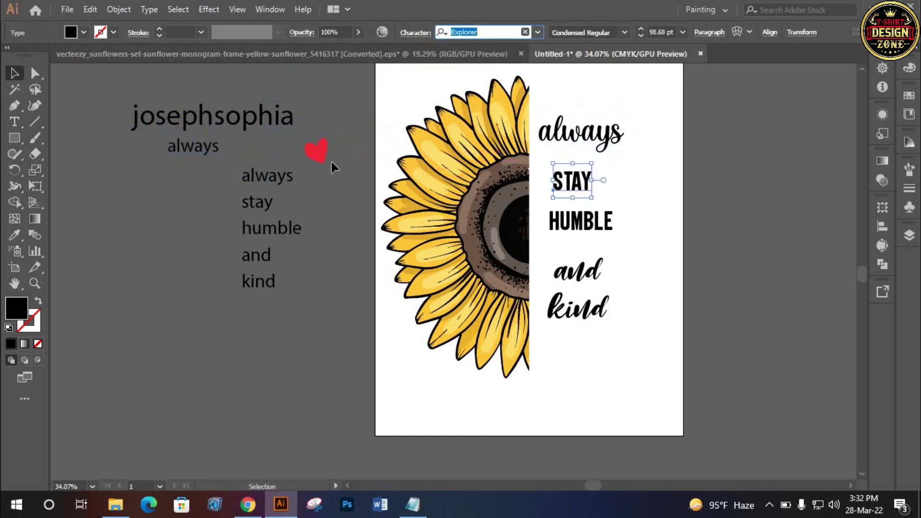
{"action": "left_click", "coordinate": [187, 152]}
{"action": "double_click", "coordinate": [187, 152]}
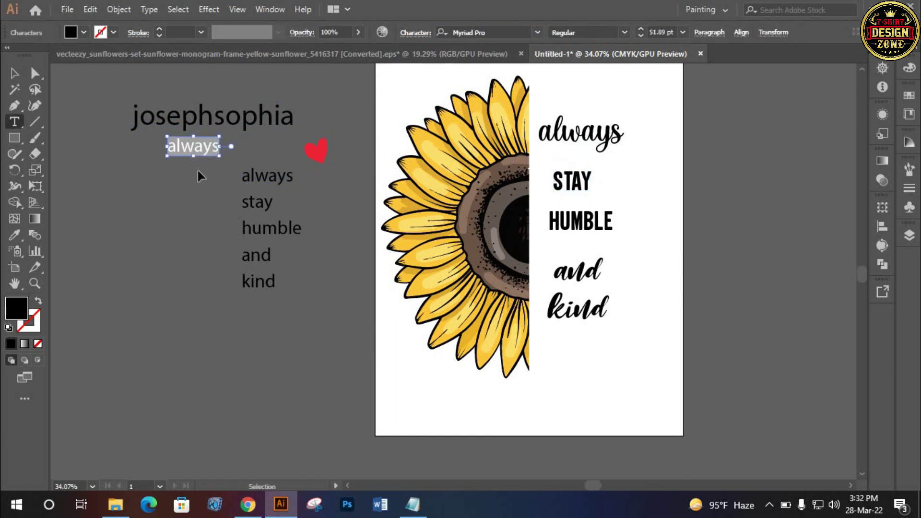
{"action": "key", "text": "ctrl+v"}
{"action": "left_click", "coordinate": [14, 73]}
Copy the Explorer label below itself and change it to Amsyong Moment
{"action": "left_click", "coordinate": [589, 276]}
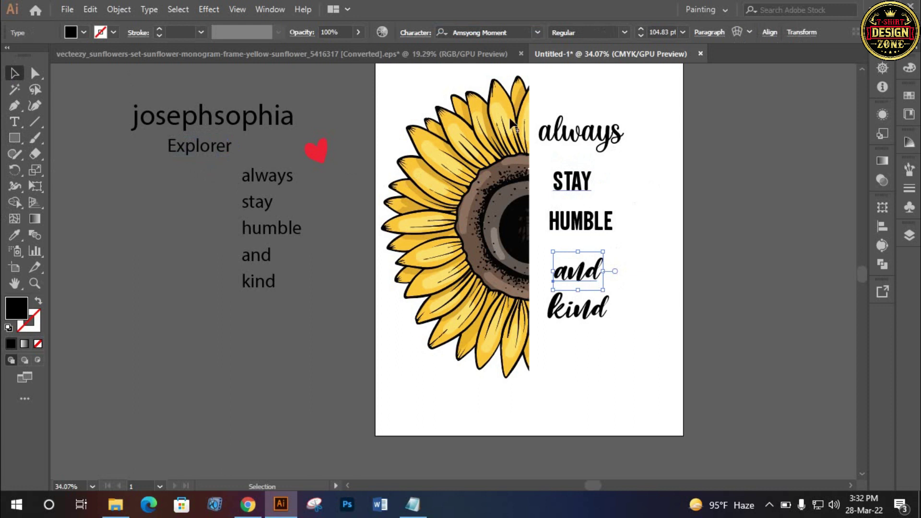
{"action": "left_click", "coordinate": [493, 32]}
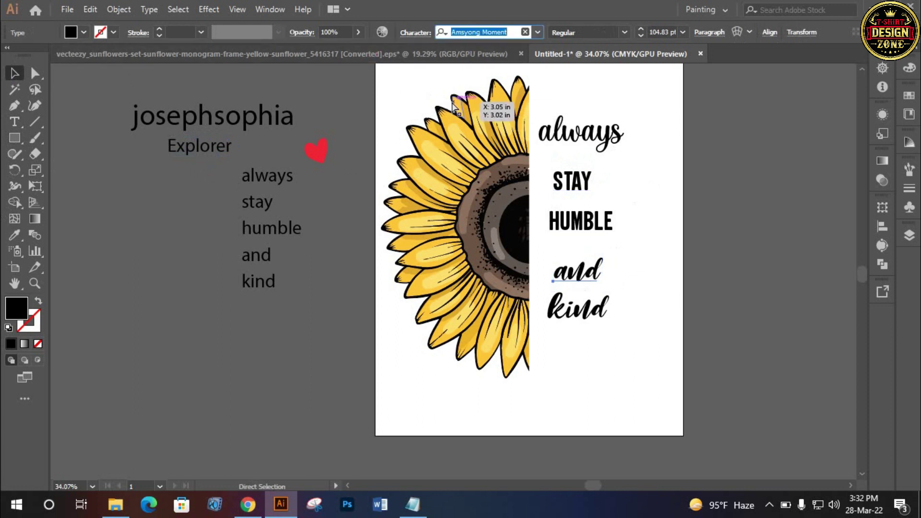
{"action": "left_click_drag", "start_coordinate": [216, 151], "coordinate": [204, 179]}
{"action": "key", "text": "t"}
{"action": "double_click", "coordinate": [203, 172]}
{"action": "key", "text": "ctrl+v"}
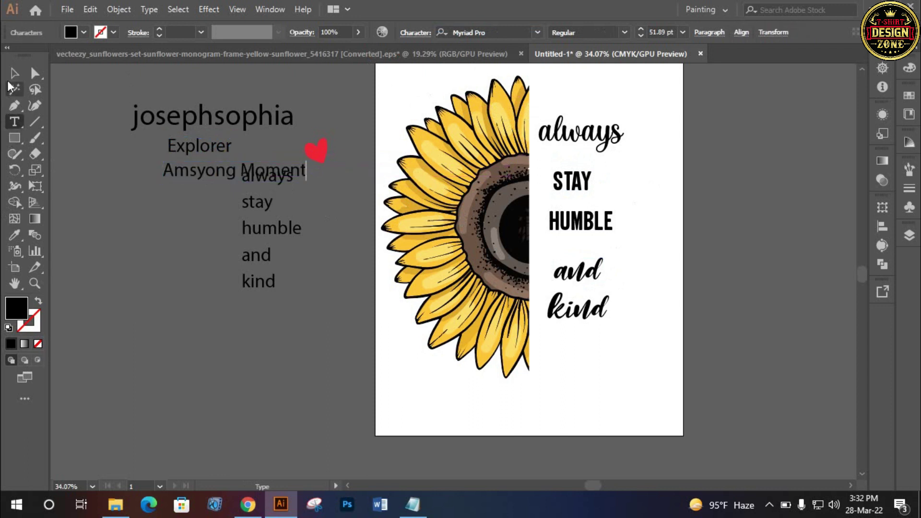
{"action": "left_click", "coordinate": [14, 73]}
Nudge the three font-name labels into place, then marquee-select and delete them all
{"action": "left_click_drag", "start_coordinate": [324, 221], "coordinate": [149, 151]}
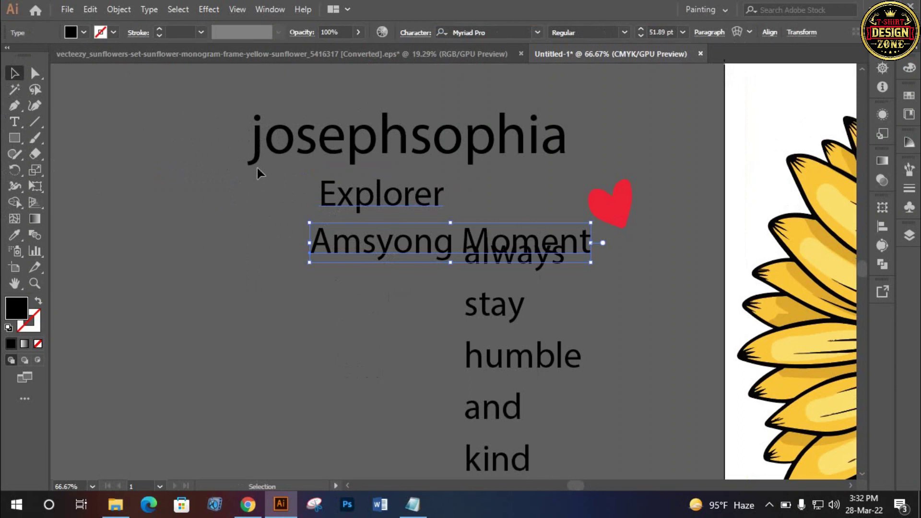
{"action": "mouse_move", "coordinate": [235, 130]}
{"action": "left_mouse_down"}
{"action": "mouse_move", "coordinate": [369, 257]}
{"action": "mouse_move", "coordinate": [274, 218]}
{"action": "left_mouse_up"}
{"action": "left_click", "coordinate": [287, 270]}
{"action": "left_click_drag", "start_coordinate": [340, 120], "coordinate": [357, 128]}
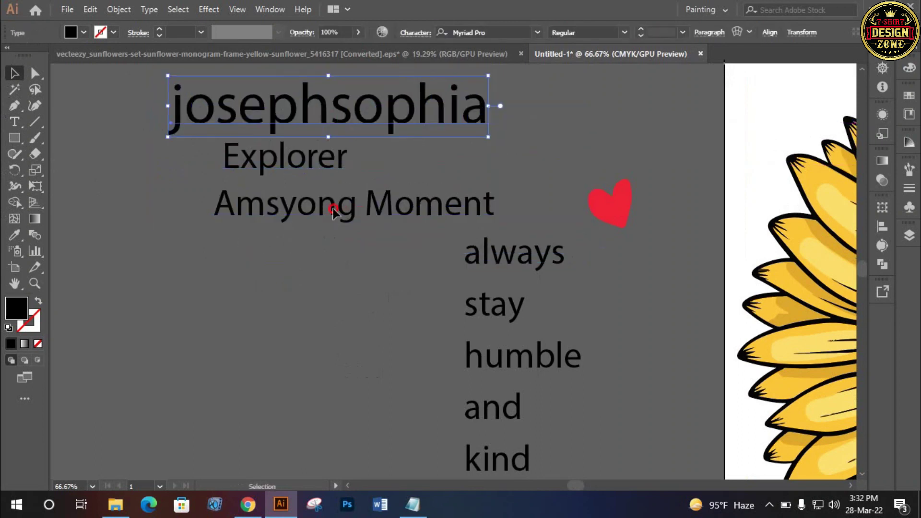
{"action": "left_click_drag", "start_coordinate": [333, 206], "coordinate": [280, 207]}
{"action": "left_click", "coordinate": [301, 261]}
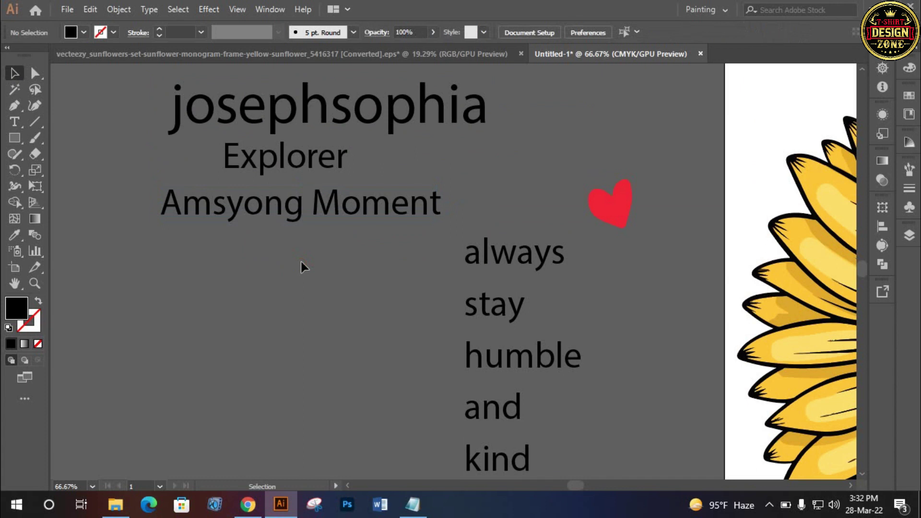
{"action": "left_click_drag", "start_coordinate": [81, 112], "coordinate": [280, 227]}
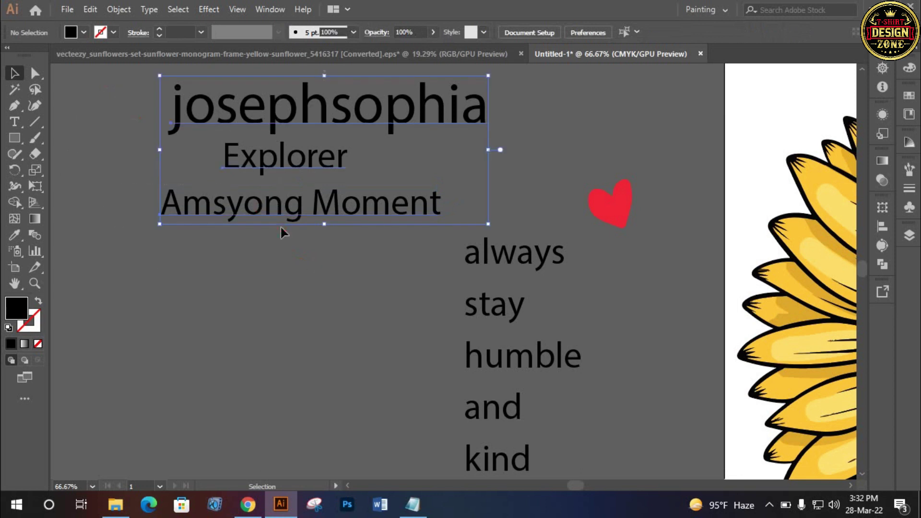
{"action": "key", "text": "Delete"}
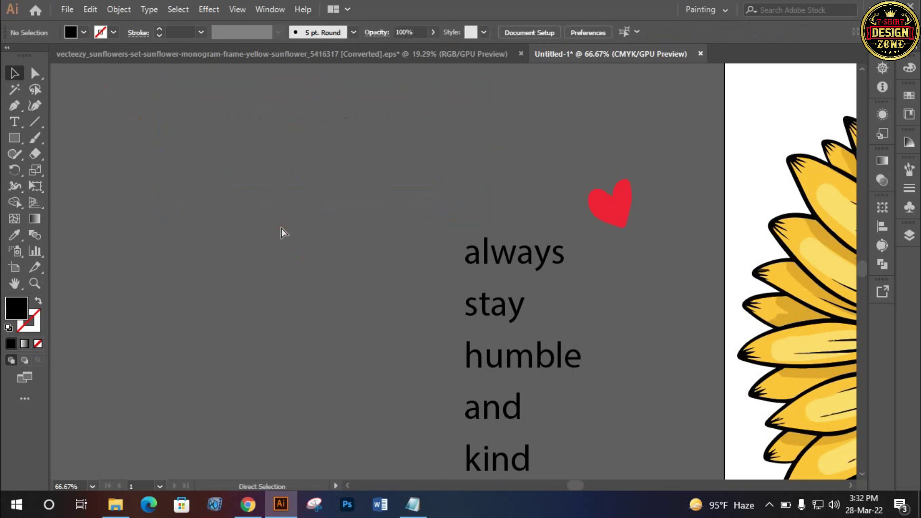
{"action": "key", "text": "ctrl+0"}
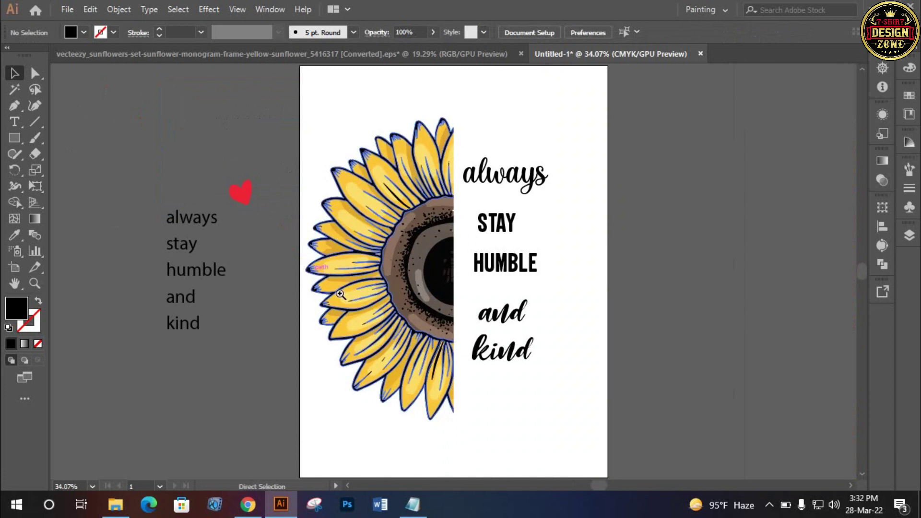
{"action": "left_click", "coordinate": [481, 230]}
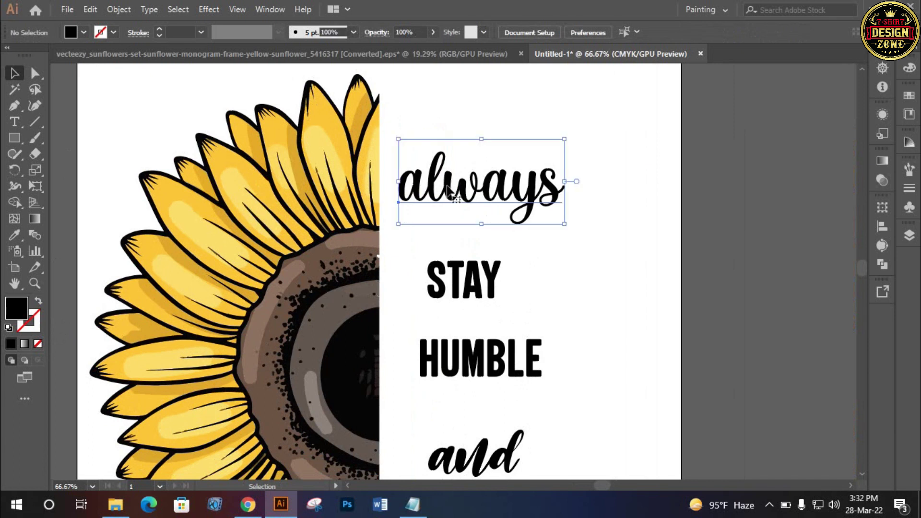
{"action": "double_click", "coordinate": [459, 194]}
{"action": "left_click_drag", "start_coordinate": [429, 184], "coordinate": [404, 173]}
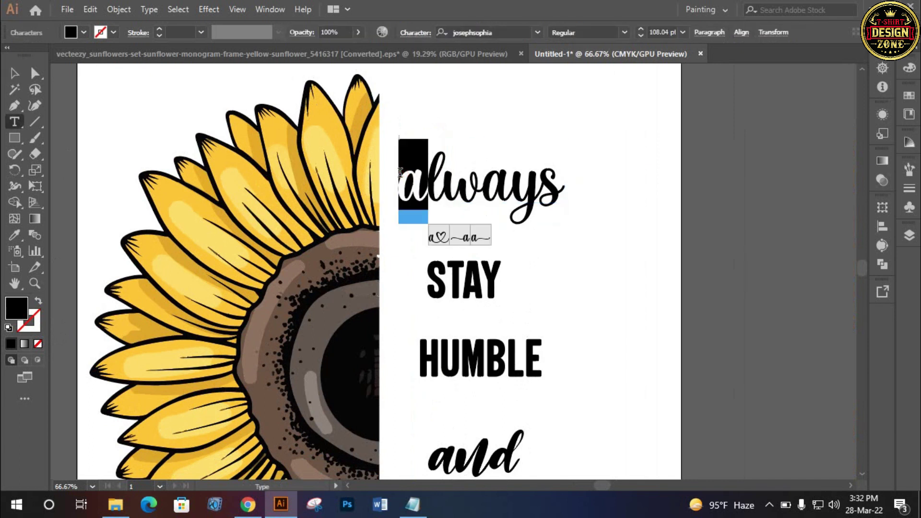
{"action": "type", "text": "A"}
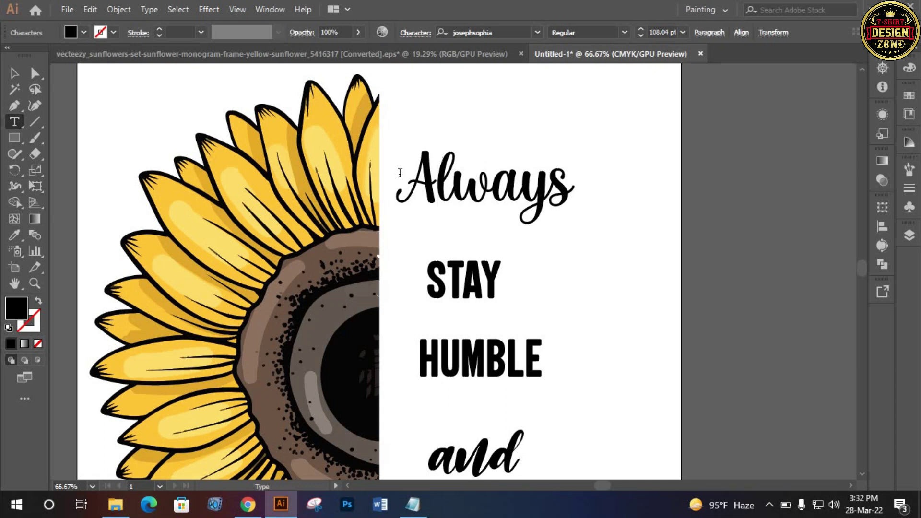
{"action": "key", "text": "ctrl"}
{"action": "key", "text": "ctrl+z"}
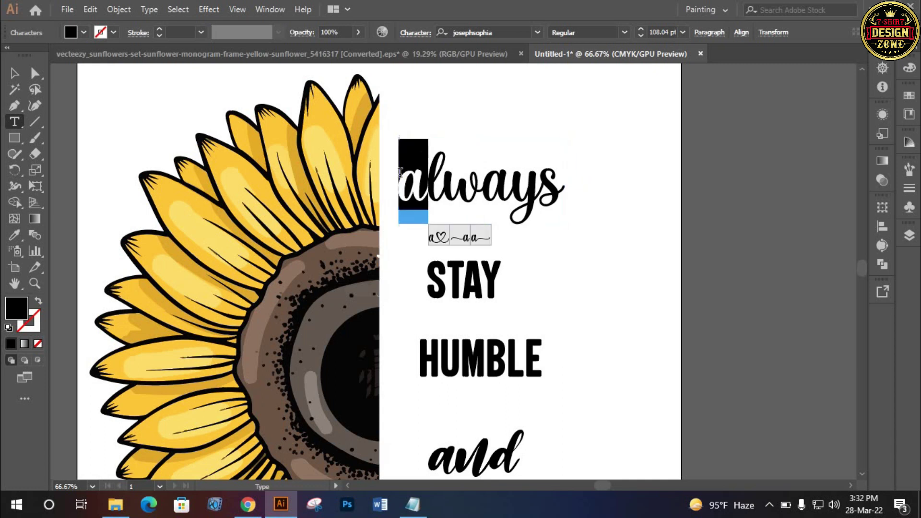
{"action": "left_click", "coordinate": [14, 73]}
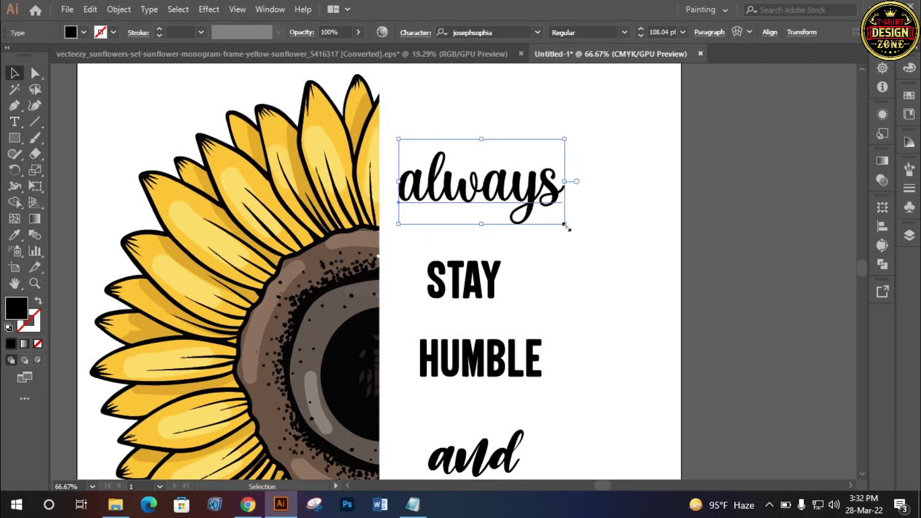
{"action": "left_click", "coordinate": [531, 307]}
{"action": "scroll", "coordinate": [512, 201], "scroll_direction": "down", "scroll_amount": 3}
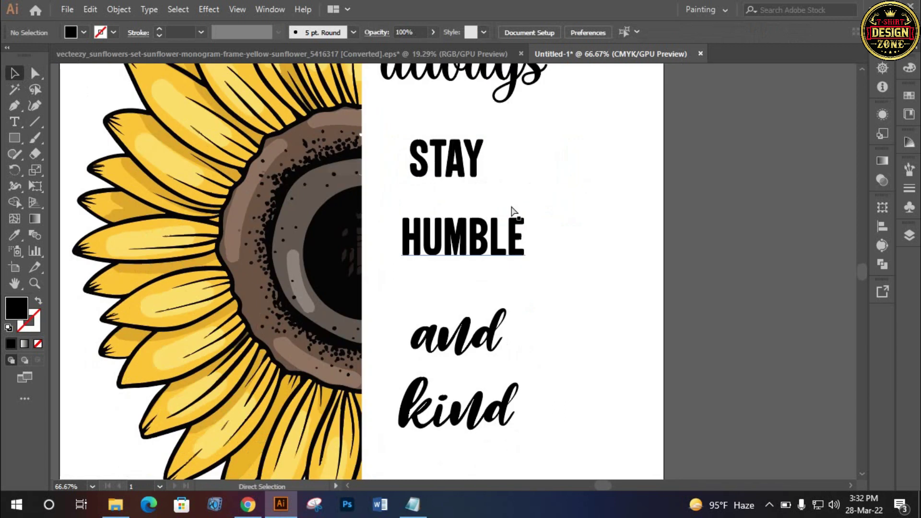
{"action": "key", "text": "ctrl+0"}
Convert the quote text to outlines and align its lines left
{"action": "left_click", "coordinate": [526, 278]}
{"action": "right_click", "coordinate": [523, 272]}
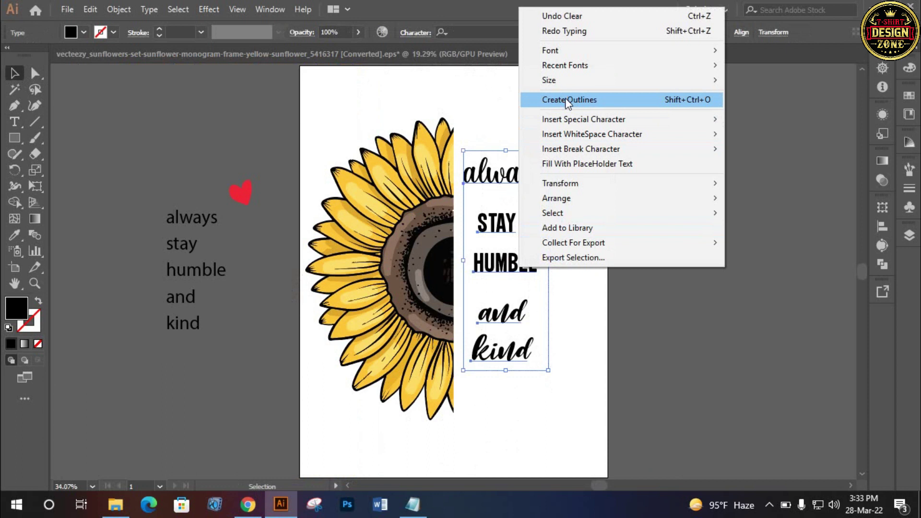
{"action": "left_click", "coordinate": [565, 99]}
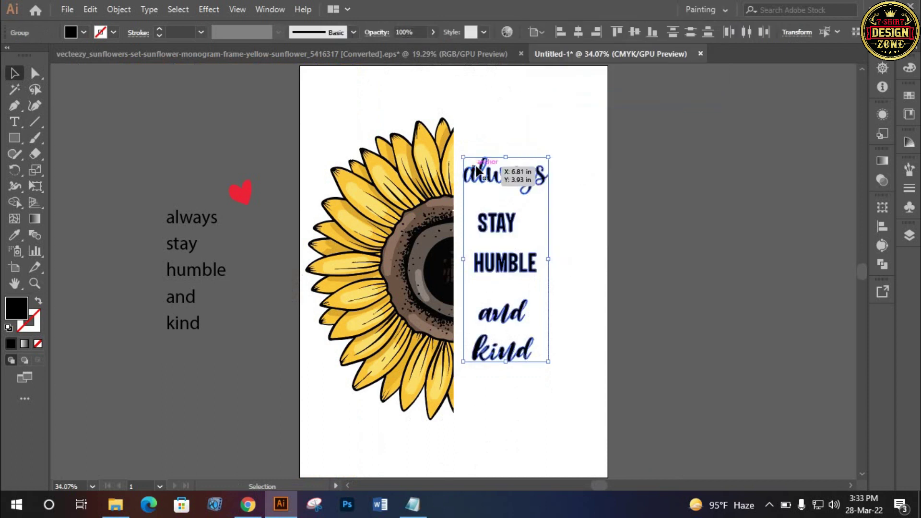
{"action": "left_click", "coordinate": [561, 39]}
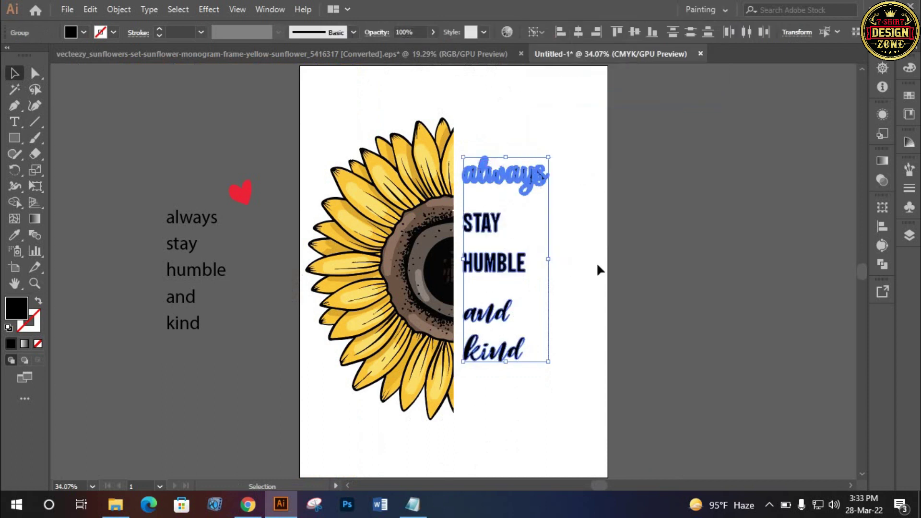
{"action": "left_click", "coordinate": [592, 302]}
Enlarge STAY to nearly double width, then enlarge HUMBLE and shift it right
{"action": "key", "text": "z"}
{"action": "scroll", "coordinate": [486, 273], "scroll_direction": "up", "scroll_amount": 2}
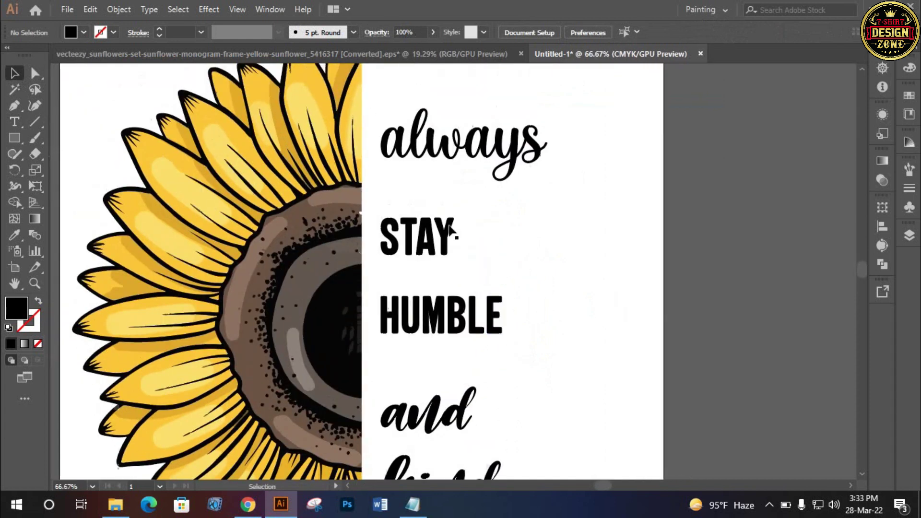
{"action": "left_click", "coordinate": [449, 237]}
{"action": "mouse_move", "coordinate": [456, 239]}
{"action": "left_mouse_down"}
{"action": "mouse_move", "coordinate": [487, 237]}
{"action": "mouse_move", "coordinate": [469, 213]}
{"action": "left_mouse_up"}
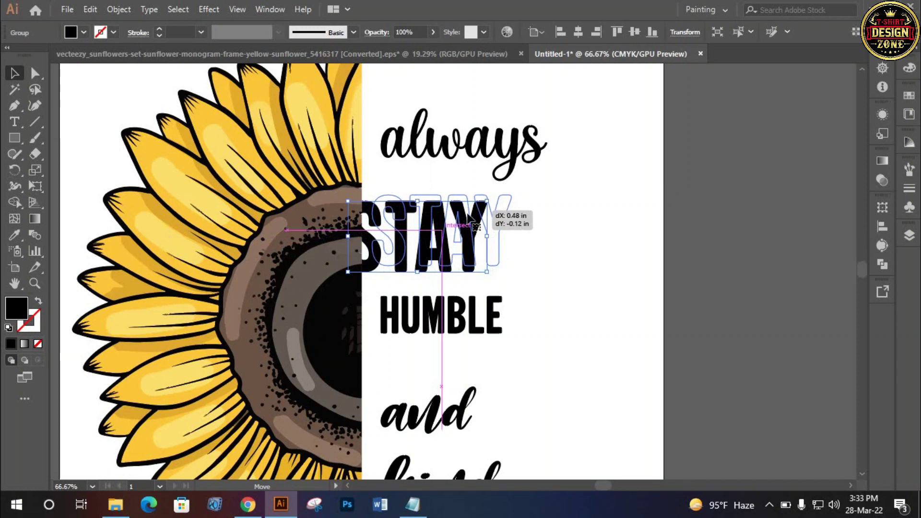
{"action": "left_click", "coordinate": [550, 234]}
{"action": "left_click_drag", "start_coordinate": [549, 234], "coordinate": [538, 181]}
{"action": "left_click", "coordinate": [487, 265]}
{"action": "left_click_drag", "start_coordinate": [493, 263], "coordinate": [520, 263]}
{"action": "left_click_drag", "start_coordinate": [431, 255], "coordinate": [460, 253]}
{"action": "left_click", "coordinate": [477, 319]}
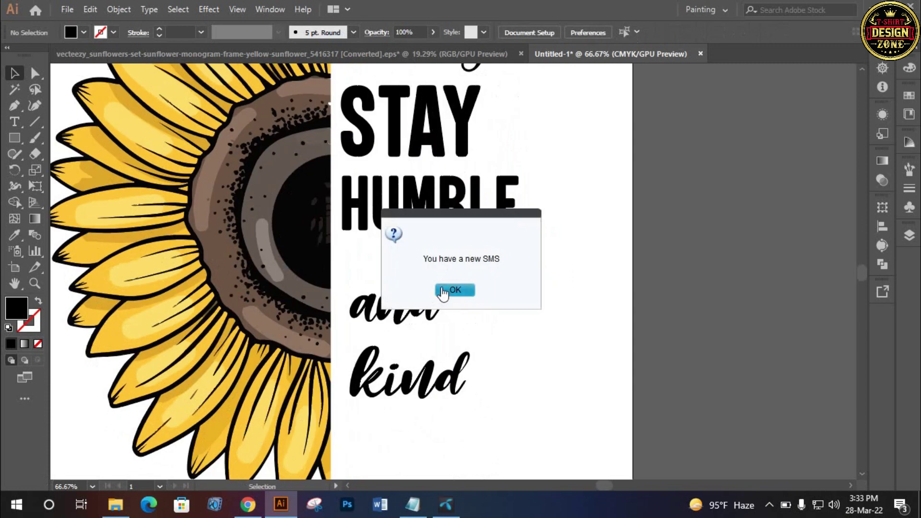
Enlarge 'and' and 'kind' and stack them tightly beneath HUMBLE
{"action": "left_click", "coordinate": [442, 290]}
{"action": "left_click_drag", "start_coordinate": [431, 308], "coordinate": [451, 277]}
{"action": "left_click_drag", "start_coordinate": [461, 310], "coordinate": [486, 324]}
{"action": "left_click_drag", "start_coordinate": [367, 286], "coordinate": [364, 277]}
{"action": "scroll", "coordinate": [420, 317], "scroll_direction": "down", "scroll_amount": 2}
{"action": "left_click", "coordinate": [428, 336]}
{"action": "left_click_drag", "start_coordinate": [472, 339], "coordinate": [517, 356]}
{"action": "mouse_move", "coordinate": [443, 315]}
{"action": "left_mouse_down"}
{"action": "mouse_move", "coordinate": [420, 305]}
{"action": "mouse_move", "coordinate": [454, 296]}
{"action": "left_mouse_up"}
{"action": "left_click", "coordinate": [464, 353]}
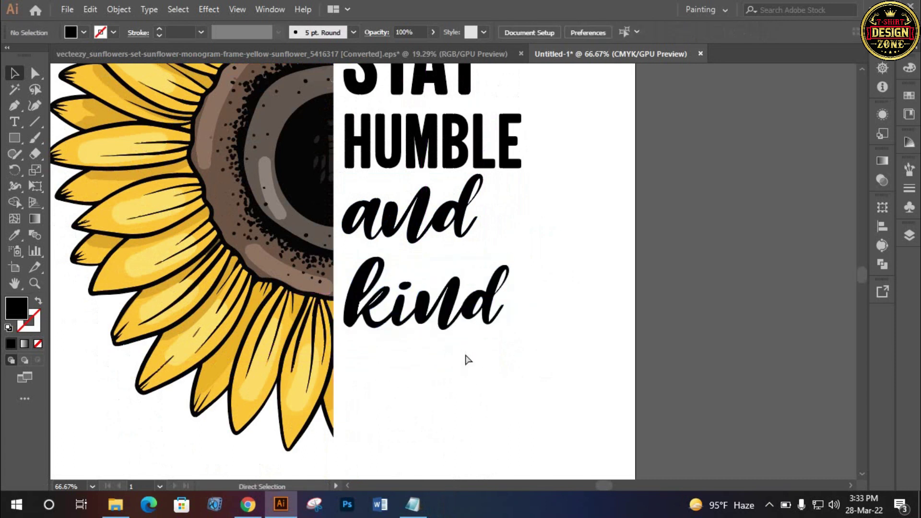
{"action": "key", "text": "ctrl+0"}
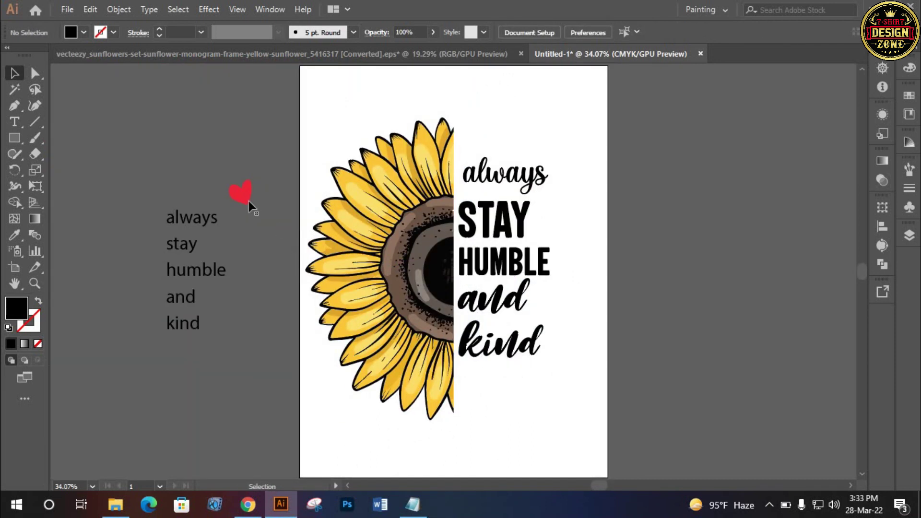
Copy the red heart above 'always' and reflect it vertically
{"action": "left_click_drag", "start_coordinate": [243, 204], "coordinate": [472, 155]}
{"action": "left_click", "coordinate": [529, 117]}
{"action": "key", "text": "ctrl+equal"}
{"action": "key", "text": "ctrl+equal"}
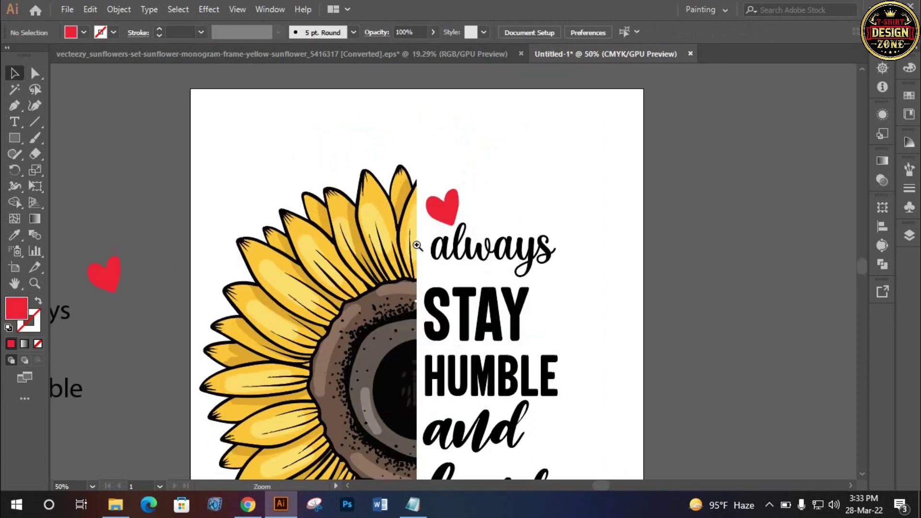
{"action": "left_click", "coordinate": [451, 199]}
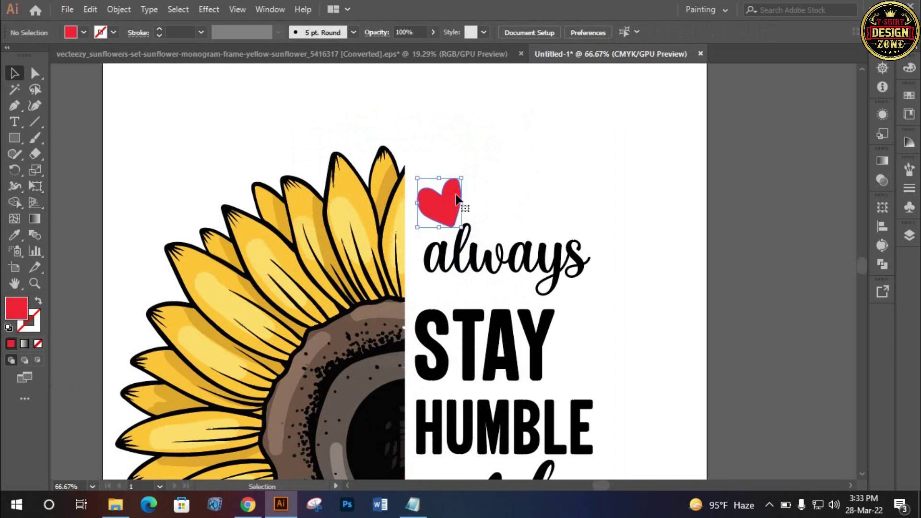
{"action": "right_click", "coordinate": [455, 196]}
{"action": "mouse_move", "coordinate": [498, 405]}
{"action": "left_click", "coordinate": [645, 336]}
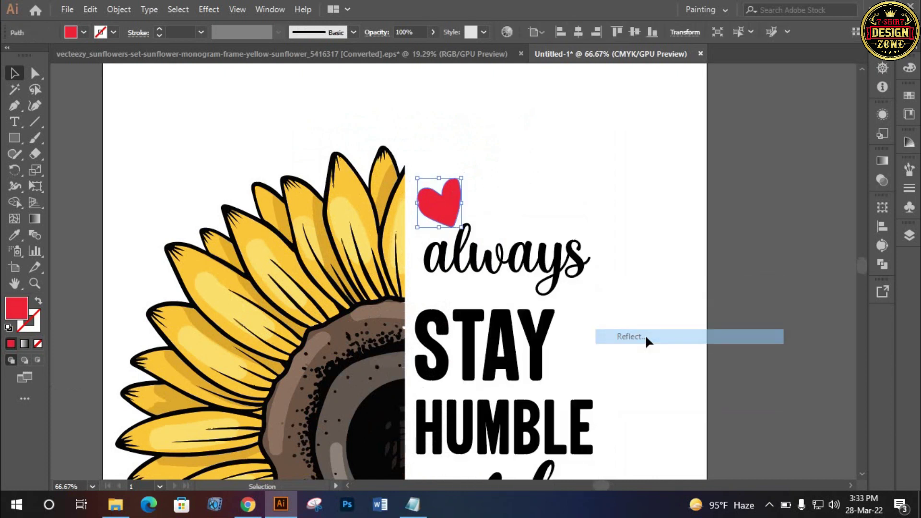
{"action": "left_click", "coordinate": [713, 274]}
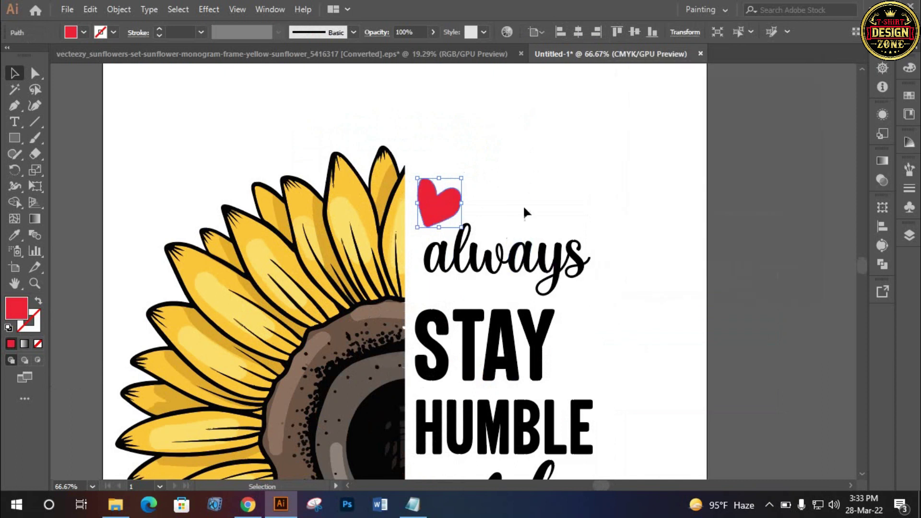
Shift the 'always' text group slightly left
{"action": "left_click", "coordinate": [524, 212]}
{"action": "left_click_drag", "start_coordinate": [524, 212], "coordinate": [493, 162]}
{"action": "left_click", "coordinate": [464, 216]}
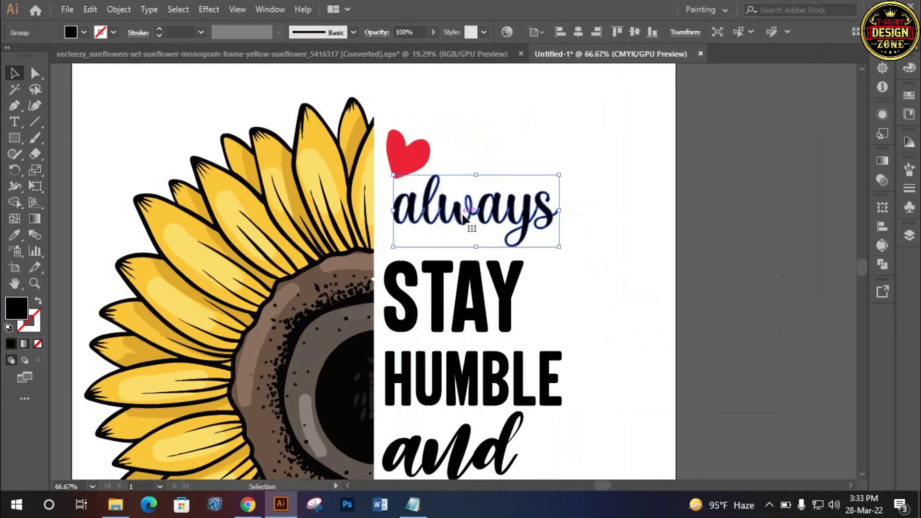
{"action": "left_click_drag", "start_coordinate": [462, 215], "coordinate": [464, 221]}
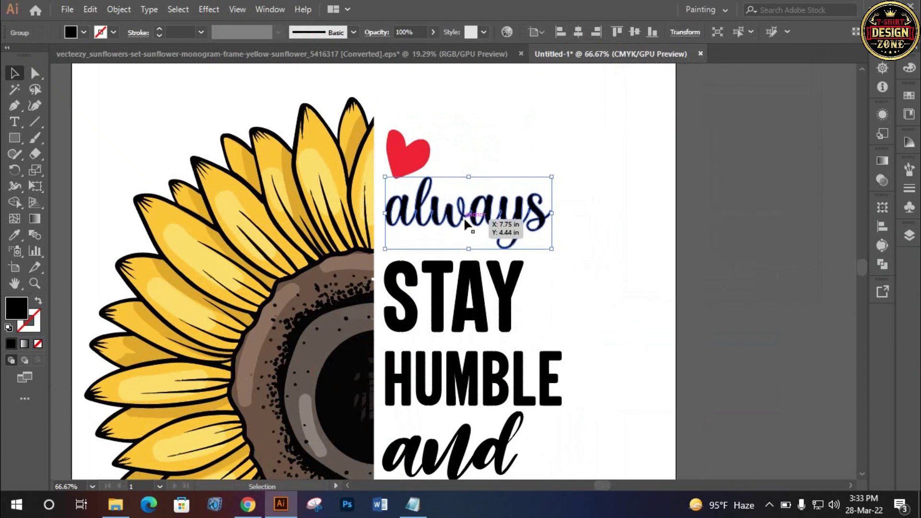
Scale the heart down, place a smaller copy to its right, and fit the artboard
{"action": "left_click", "coordinate": [432, 168]}
{"action": "scroll", "coordinate": [422, 211], "scroll_direction": "up", "scroll_amount": 2}
{"action": "left_click", "coordinate": [422, 211]}
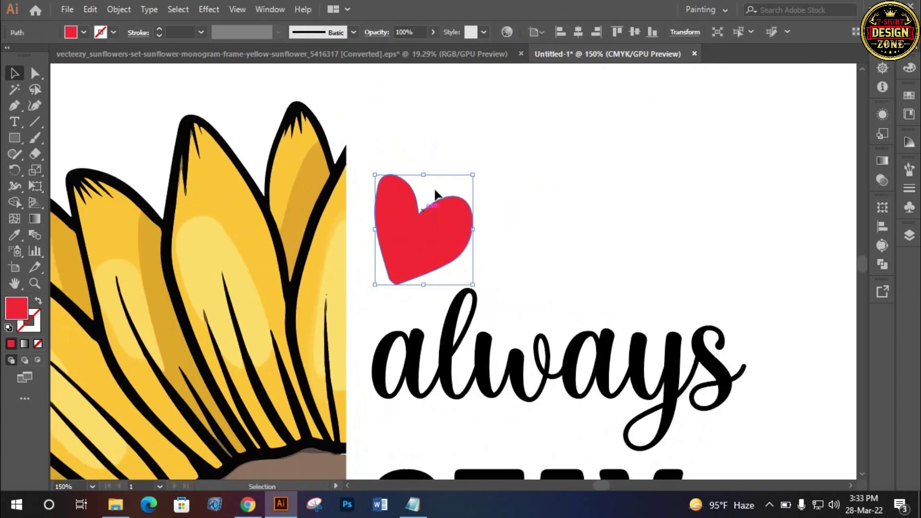
{"action": "left_click_drag", "start_coordinate": [426, 172], "coordinate": [415, 210]}
{"action": "mouse_move", "coordinate": [428, 272]}
{"action": "left_mouse_down"}
{"action": "mouse_move", "coordinate": [566, 272]}
{"action": "mouse_move", "coordinate": [558, 309]}
{"action": "mouse_move", "coordinate": [578, 285]}
{"action": "mouse_move", "coordinate": [555, 294]}
{"action": "left_mouse_up"}
{"action": "left_click", "coordinate": [588, 274]}
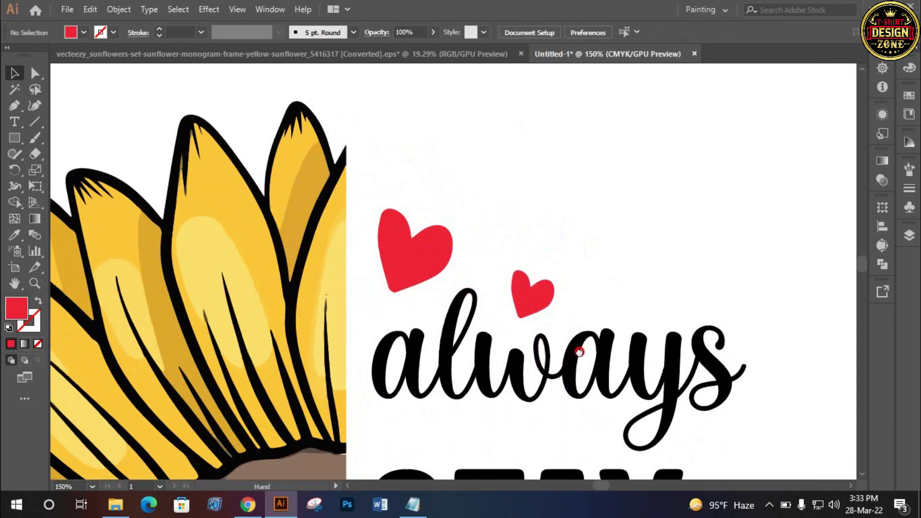
{"action": "scroll", "coordinate": [533, 247], "scroll_direction": "down", "scroll_amount": 5}
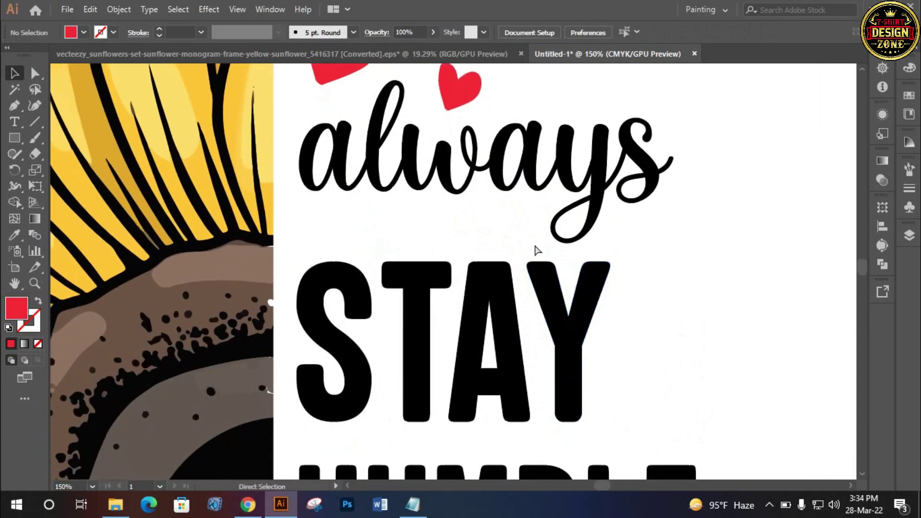
{"action": "key", "text": "ctrl+0"}
{"action": "left_click", "coordinate": [548, 269]}
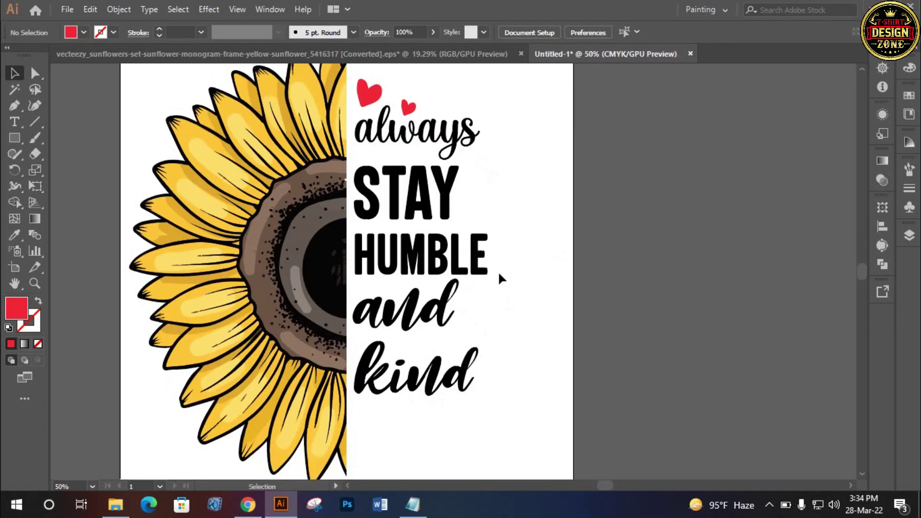
Enlarge STAY slightly and nudge it a little to the right
{"action": "left_click", "coordinate": [451, 202]}
{"action": "left_click_drag", "start_coordinate": [459, 198], "coordinate": [464, 197]}
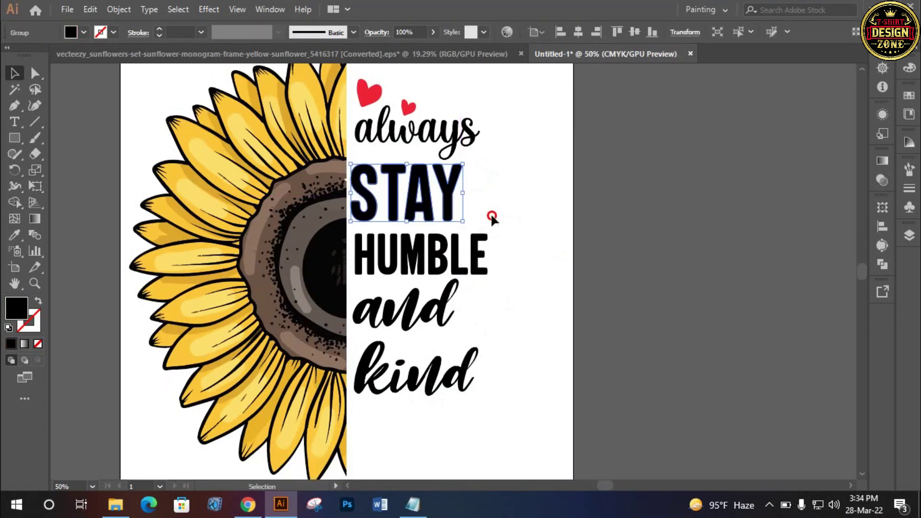
{"action": "left_click", "coordinate": [490, 213]}
{"action": "left_click", "coordinate": [449, 197]}
{"action": "key", "text": "Right"}
{"action": "key", "text": "Right"}
{"action": "key", "text": "Right"}
{"action": "left_click", "coordinate": [509, 203]}
Copy the top-left red heart down and place it beside the word 'and'
{"action": "left_click_drag", "start_coordinate": [505, 221], "coordinate": [509, 222]}
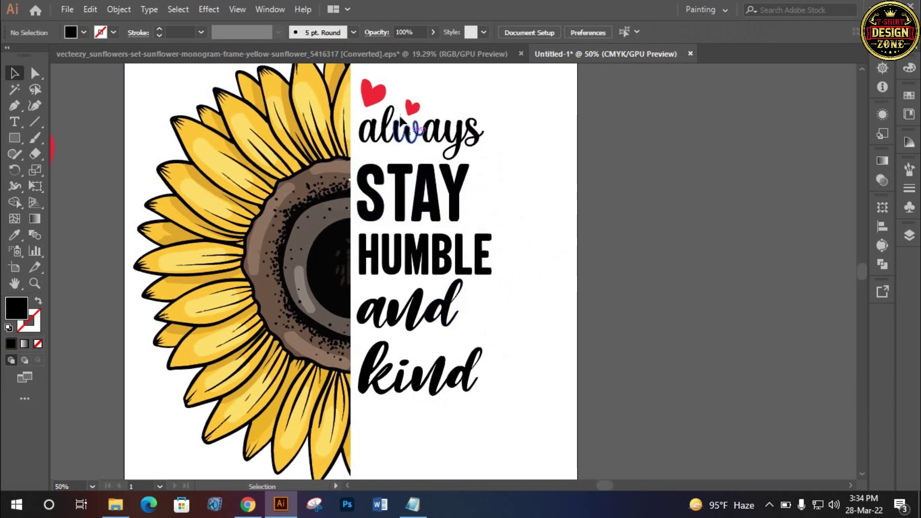
{"action": "left_click_drag", "start_coordinate": [382, 95], "coordinate": [469, 328]}
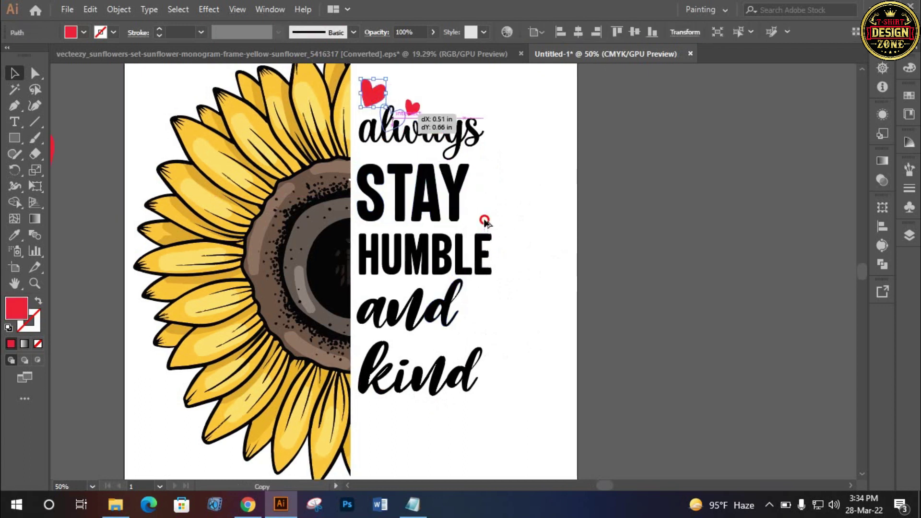
{"action": "left_click_drag", "start_coordinate": [469, 328], "coordinate": [476, 300]}
{"action": "left_click", "coordinate": [510, 315]}
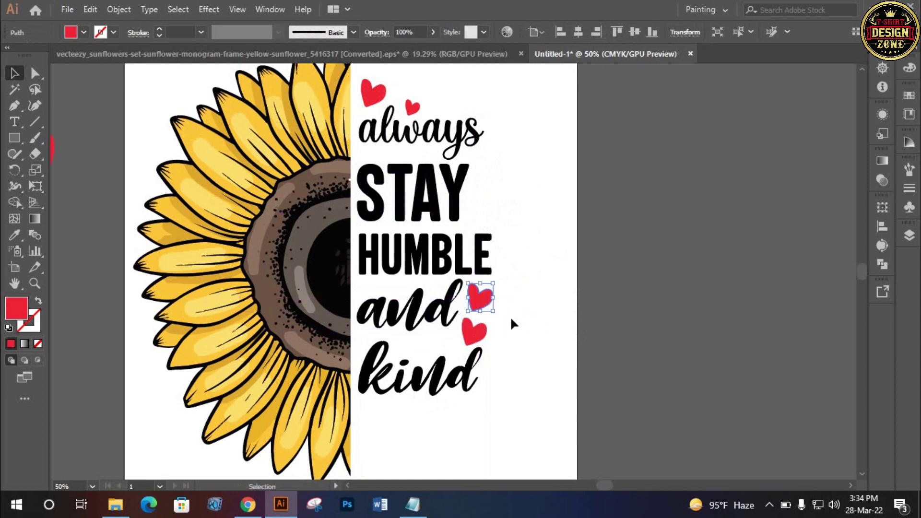
Duplicate heart copies down to the area below the word 'kind'
{"action": "left_click_drag", "start_coordinate": [496, 344], "coordinate": [491, 284]}
{"action": "mouse_move", "coordinate": [475, 249]}
{"action": "left_mouse_down"}
{"action": "mouse_move", "coordinate": [383, 367]}
{"action": "mouse_move", "coordinate": [429, 354]}
{"action": "left_mouse_up"}
{"action": "left_click_drag", "start_coordinate": [426, 355], "coordinate": [400, 393]}
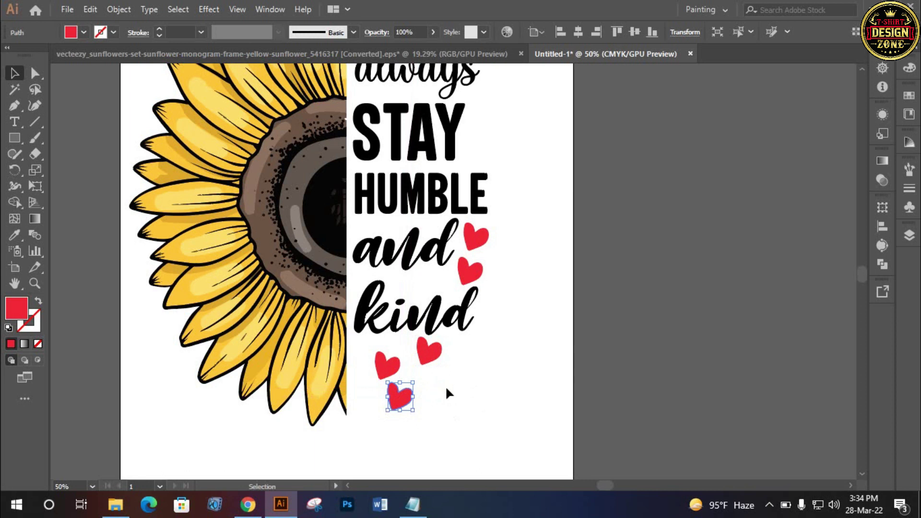
{"action": "left_click", "coordinate": [445, 386]}
{"action": "left_click", "coordinate": [403, 385]}
{"action": "left_click", "coordinate": [422, 243]}
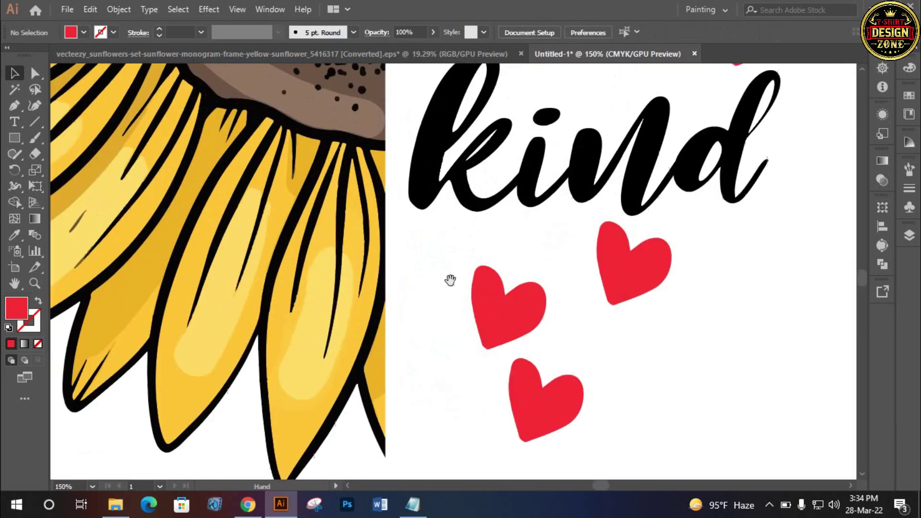
Rotate, shrink and reposition the three hearts into a cluster below 'kind'
{"action": "left_click", "coordinate": [486, 323]}
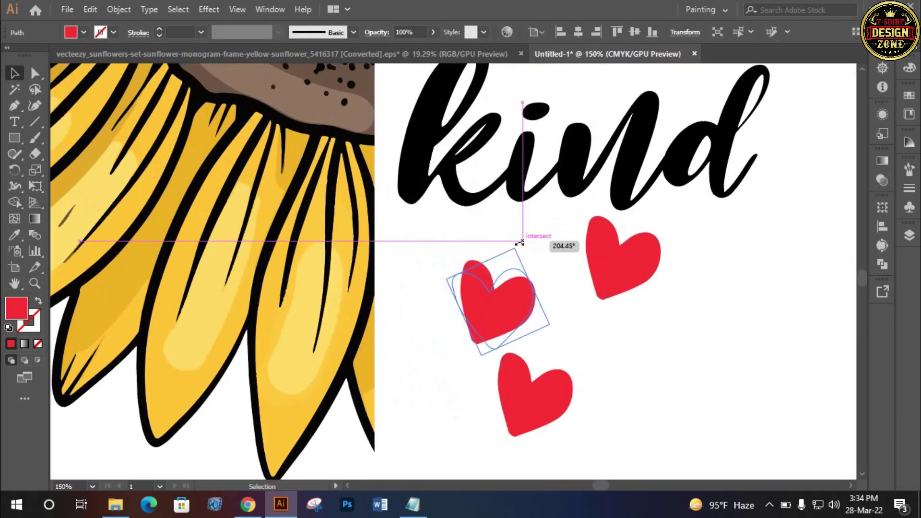
{"action": "left_click_drag", "start_coordinate": [539, 257], "coordinate": [520, 295]}
{"action": "left_click", "coordinate": [566, 293]}
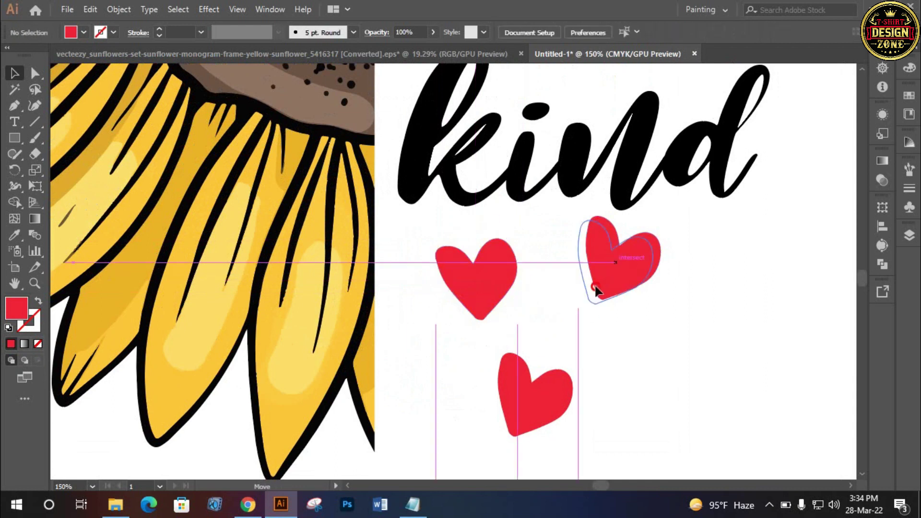
{"action": "left_click_drag", "start_coordinate": [608, 290], "coordinate": [591, 309]}
{"action": "left_click", "coordinate": [536, 357]}
{"action": "mouse_move", "coordinate": [531, 341]}
{"action": "left_mouse_down"}
{"action": "mouse_move", "coordinate": [531, 354]}
{"action": "mouse_move", "coordinate": [516, 355]}
{"action": "left_mouse_up"}
{"action": "left_click", "coordinate": [584, 315]}
{"action": "left_click_drag", "start_coordinate": [578, 300], "coordinate": [573, 301]}
{"action": "left_click_drag", "start_coordinate": [508, 377], "coordinate": [501, 386]}
{"action": "left_click_drag", "start_coordinate": [459, 273], "coordinate": [457, 266]}
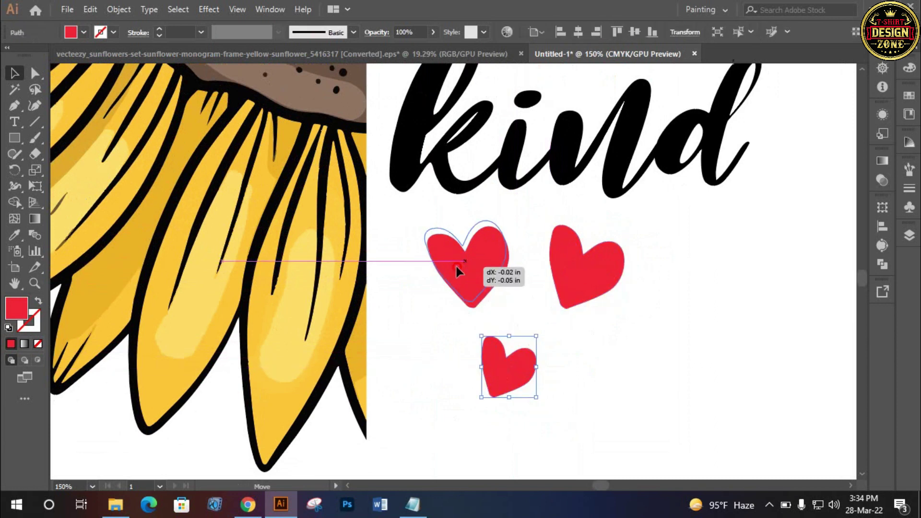
{"action": "left_click", "coordinate": [630, 378]}
{"action": "key", "text": "ctrl+0"}
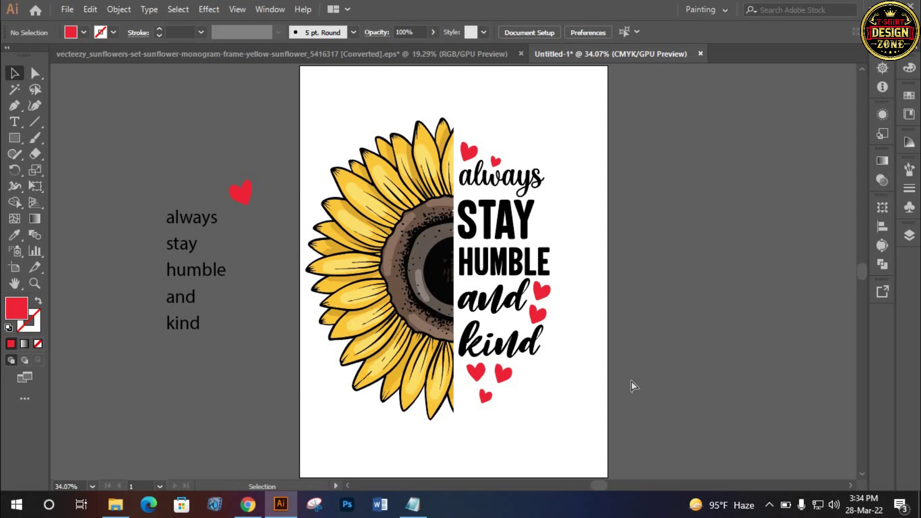
Hide and re-show the sunflower's right half to check the layout
{"action": "key", "text": "ctrl+alt+3"}
{"action": "left_click", "coordinate": [628, 270]}
{"action": "left_click", "coordinate": [595, 231]}
{"action": "key", "text": "ctrl+3"}
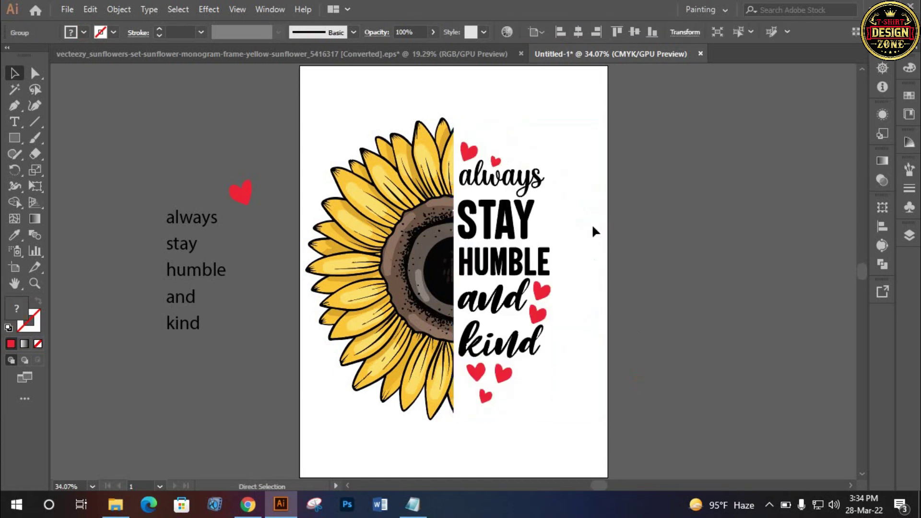
{"action": "key", "text": "ctrl+alt+3"}
{"action": "left_click", "coordinate": [672, 302]}
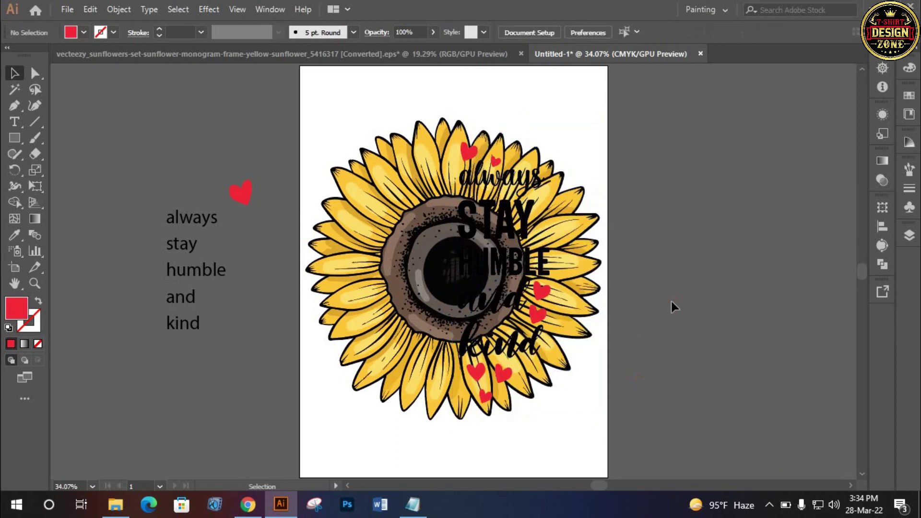
Enlarge STAY from its centre and shift it slightly right and up
{"action": "left_click", "coordinate": [463, 314]}
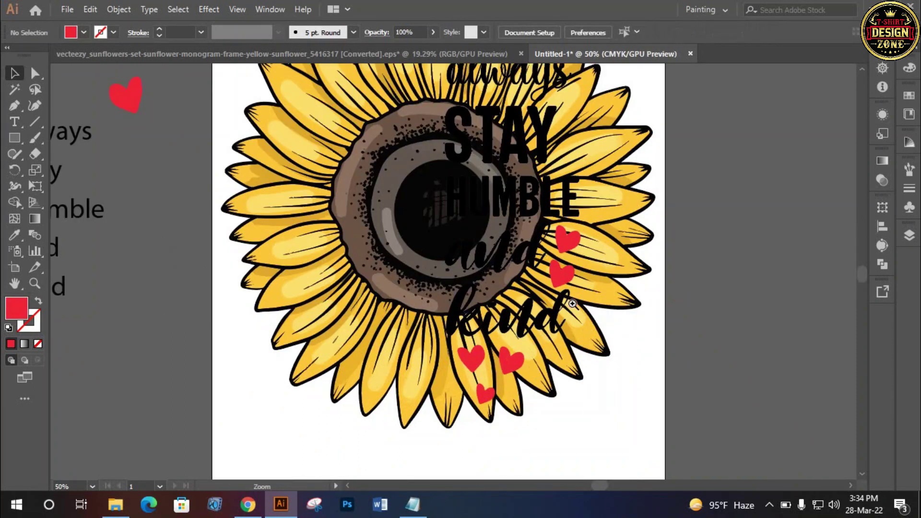
{"action": "left_click", "coordinate": [573, 304]}
{"action": "left_click_drag", "start_coordinate": [331, 336], "coordinate": [331, 403]}
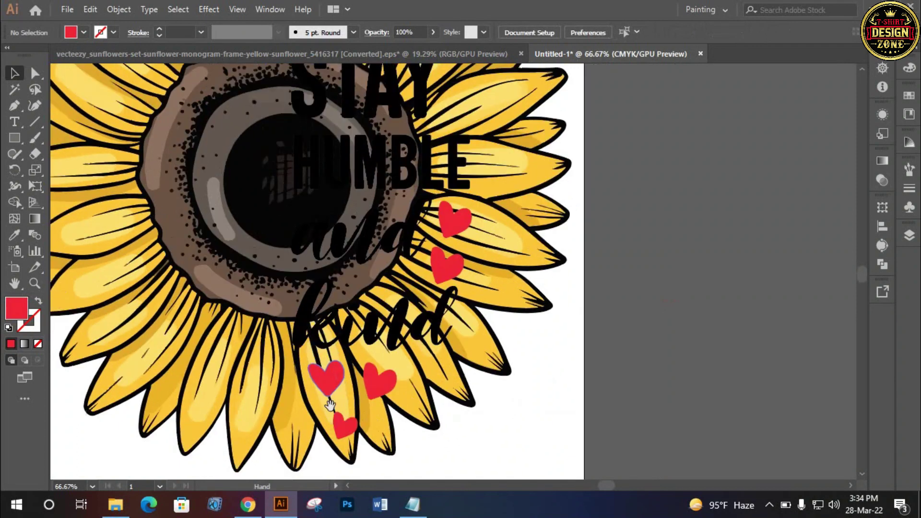
{"action": "left_click_drag", "start_coordinate": [470, 283], "coordinate": [499, 312]}
{"action": "left_click_drag", "start_coordinate": [492, 201], "coordinate": [522, 252]}
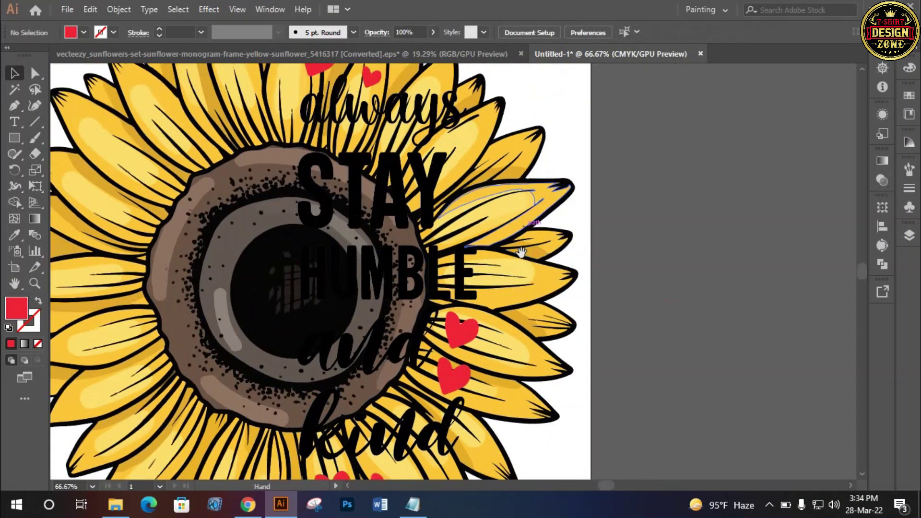
{"action": "scroll", "coordinate": [422, 299], "scroll_direction": "up", "scroll_amount": 2}
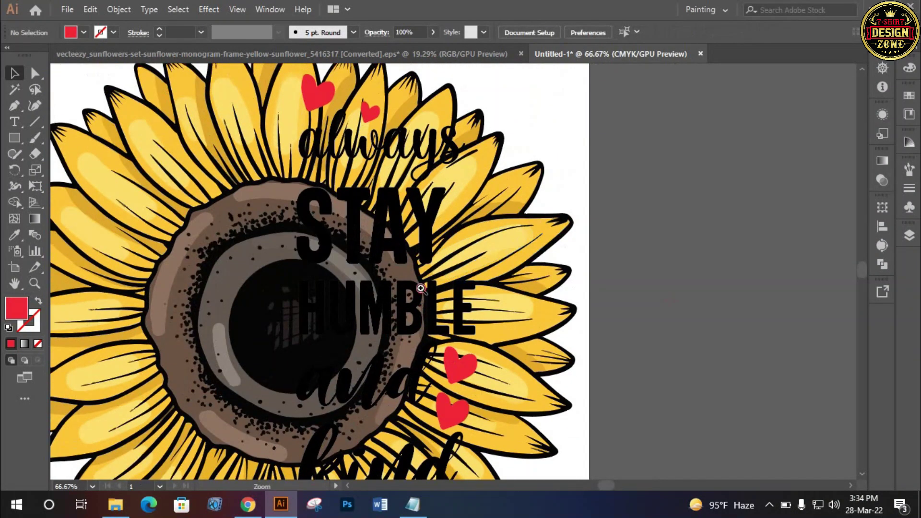
{"action": "left_click", "coordinate": [421, 289]}
{"action": "left_click", "coordinate": [492, 217]}
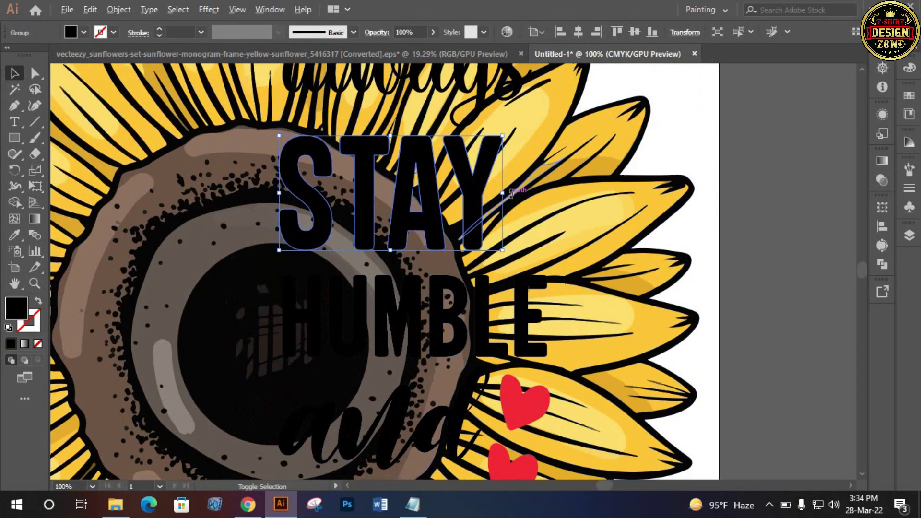
{"action": "left_click_drag", "start_coordinate": [502, 195], "coordinate": [533, 193]}
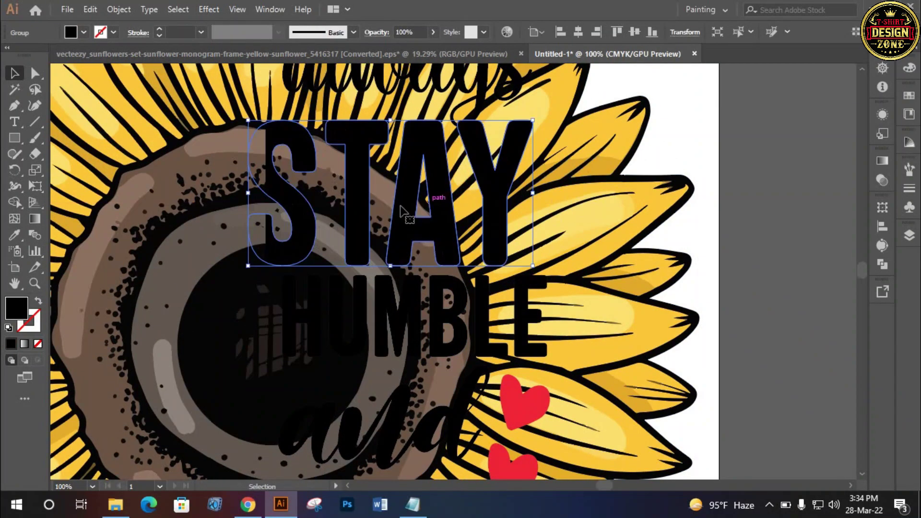
{"action": "left_click_drag", "start_coordinate": [369, 172], "coordinate": [395, 168]}
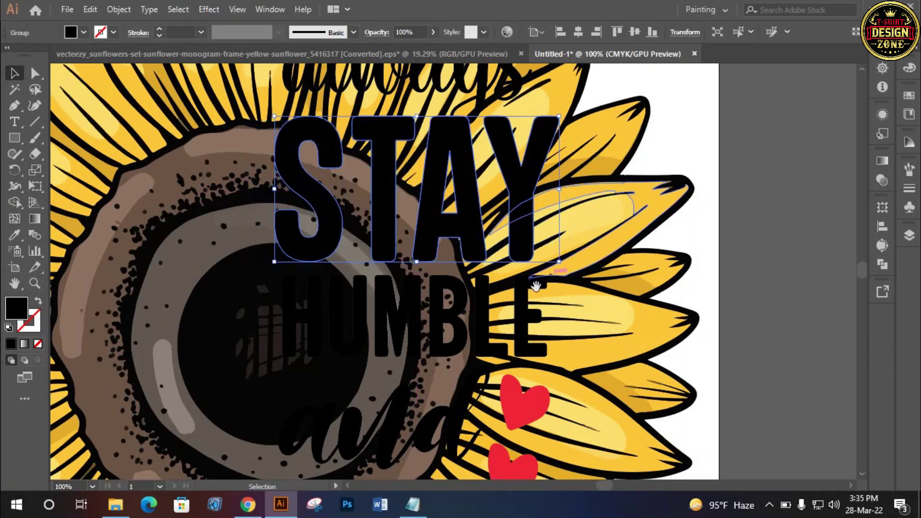
Enlarge HUMBLE across the sunflower petals and nudge it right and down
{"action": "scroll", "coordinate": [557, 231], "scroll_direction": "down", "scroll_amount": 3}
{"action": "left_click", "coordinate": [537, 259]}
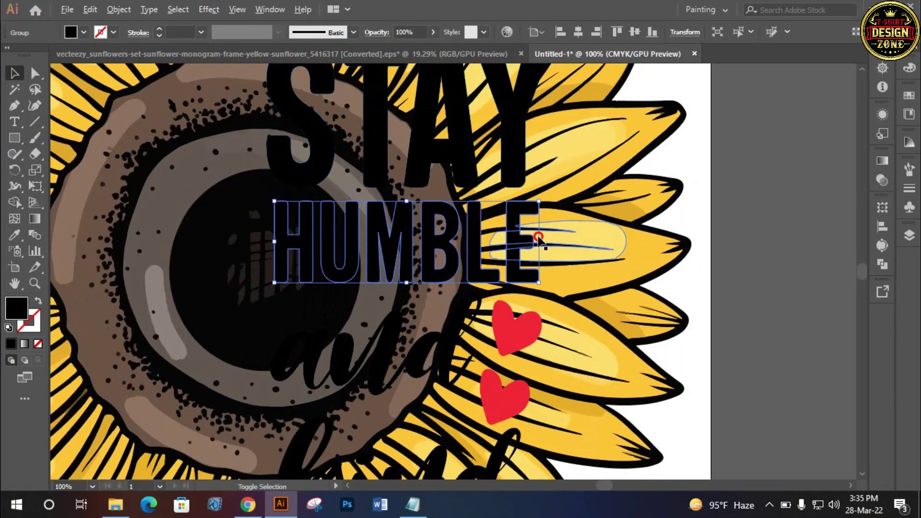
{"action": "left_click", "coordinate": [538, 239], "text": "shift"}
{"action": "left_click", "coordinate": [703, 255]}
{"action": "left_click", "coordinate": [536, 254]}
{"action": "left_click_drag", "start_coordinate": [539, 243], "coordinate": [569, 253]}
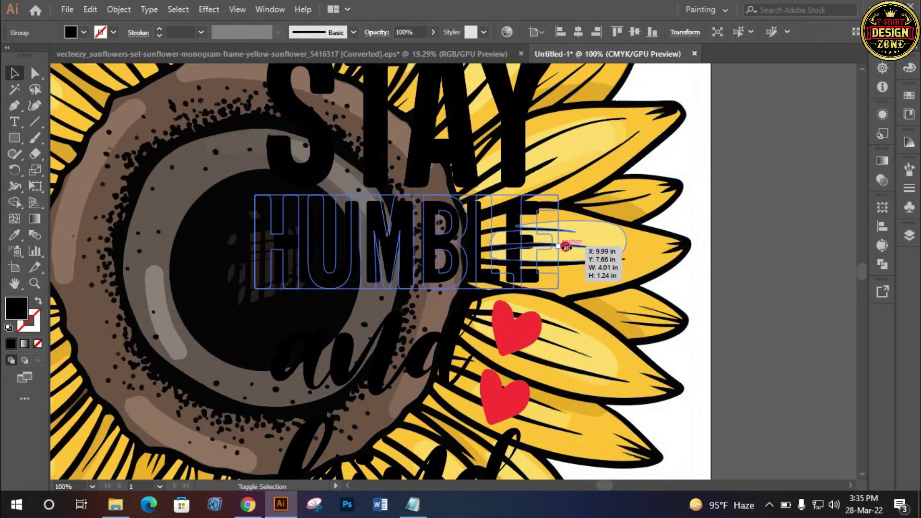
{"action": "key", "text": "Down"}
{"action": "key", "text": "Down"}
{"action": "key", "text": "Right"}
{"action": "key", "text": "Right"}
{"action": "key", "text": "Right"}
{"action": "key", "text": "Right"}
{"action": "key", "text": "Right"}
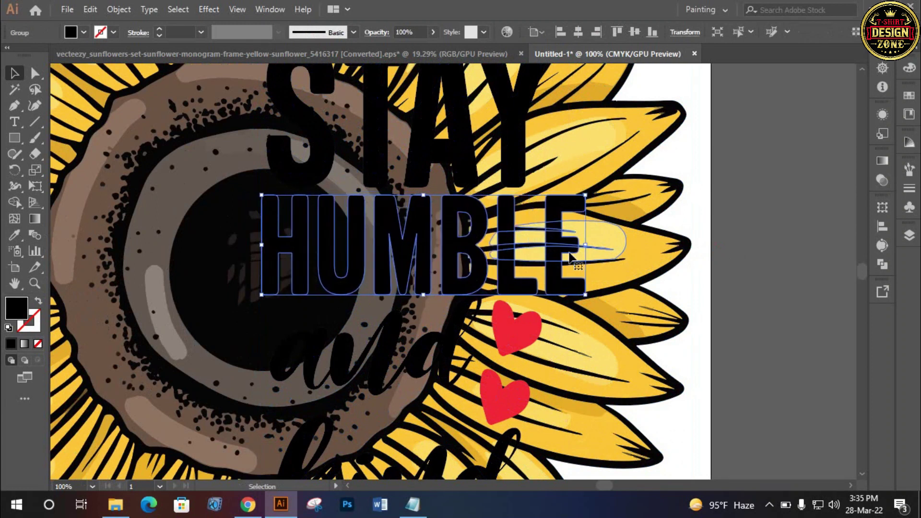
{"action": "left_click_drag", "start_coordinate": [586, 244], "coordinate": [600, 246]}
{"action": "key", "text": "Down"}
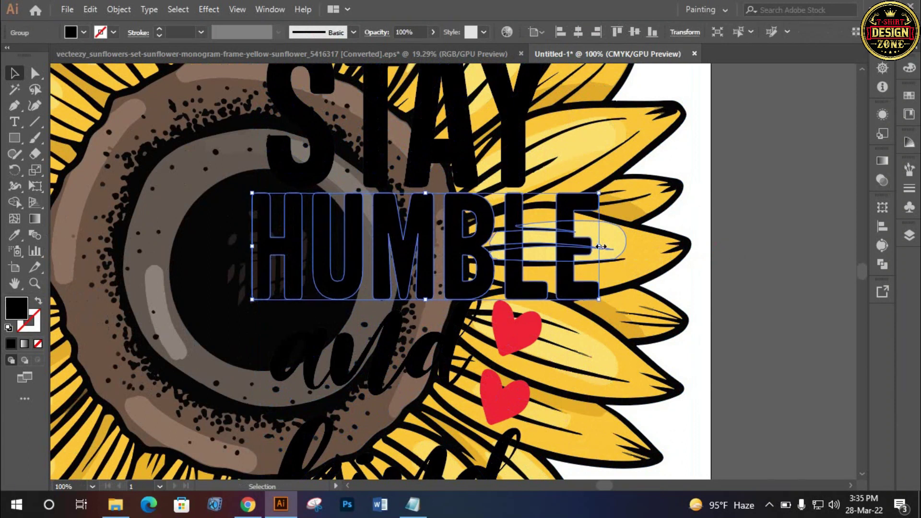
{"action": "key", "text": "Down"}
{"action": "key", "text": "Down"}
{"action": "key", "text": "Down"}
{"action": "left_click", "coordinate": [708, 298]}
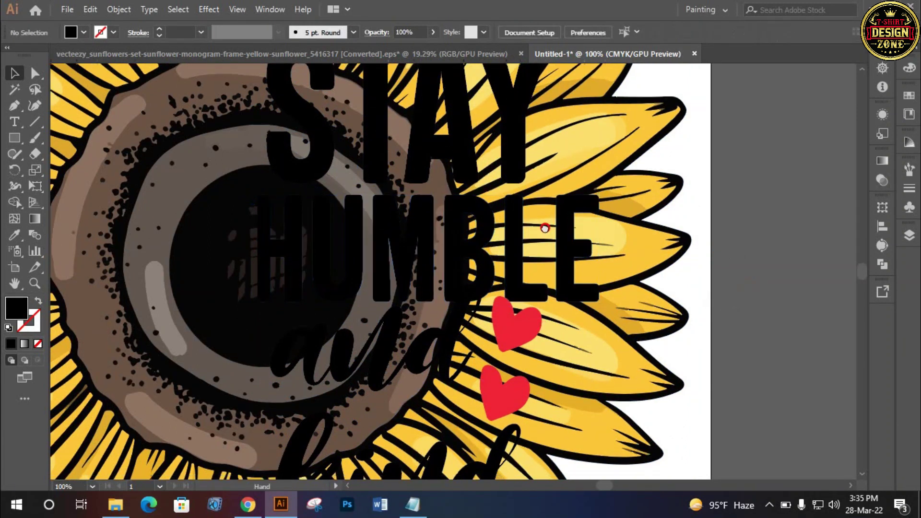
{"action": "scroll", "coordinate": [708, 298], "scroll_direction": "down", "scroll_amount": 3}
Stretch the 'kind' lettering wider with its side handle
{"action": "scroll", "coordinate": [427, 295], "scroll_direction": "down", "scroll_amount": 2}
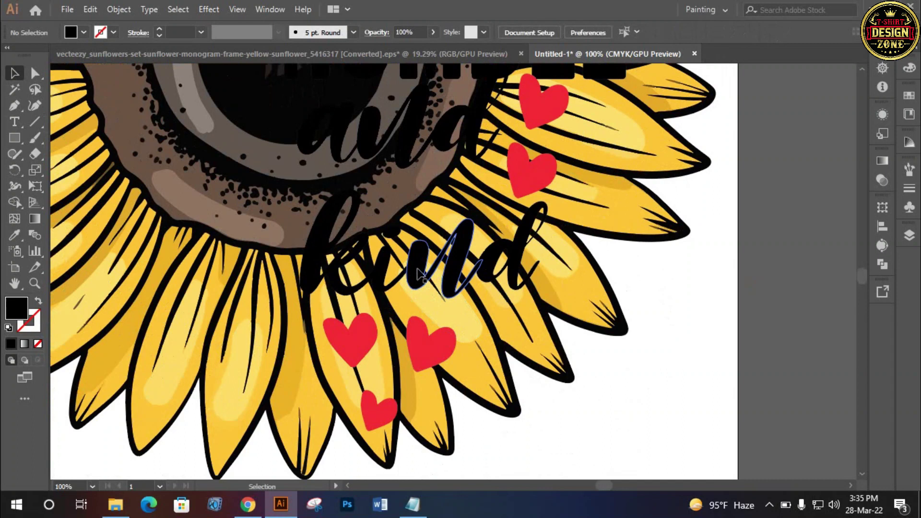
{"action": "left_click_drag", "start_coordinate": [422, 274], "coordinate": [420, 283]}
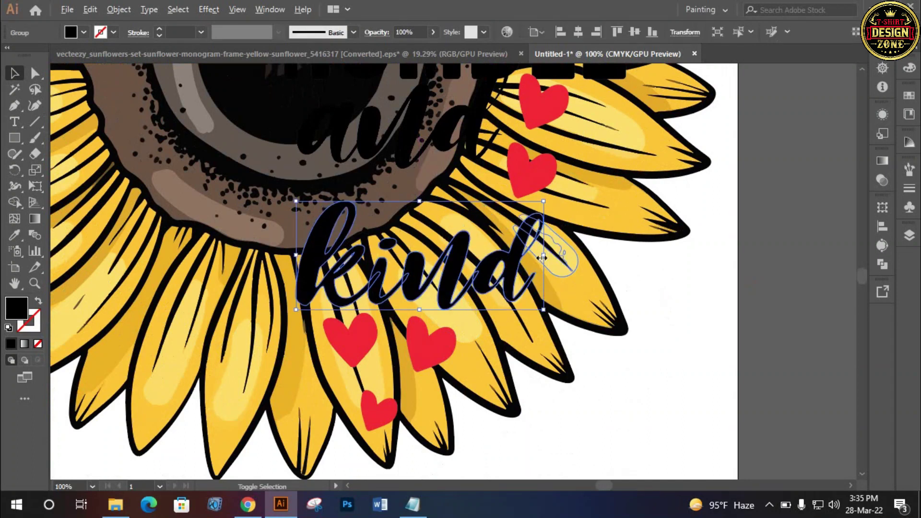
{"action": "left_click_drag", "start_coordinate": [542, 258], "coordinate": [552, 252]}
{"action": "left_click_drag", "start_coordinate": [464, 279], "coordinate": [475, 351]}
Add a heart copy scaled to about two-thirds and nudge 'and' down
{"action": "mouse_move", "coordinate": [525, 233]}
{"action": "left_mouse_down"}
{"action": "mouse_move", "coordinate": [469, 261]}
{"action": "mouse_move", "coordinate": [475, 284]}
{"action": "mouse_move", "coordinate": [460, 278]}
{"action": "left_mouse_up"}
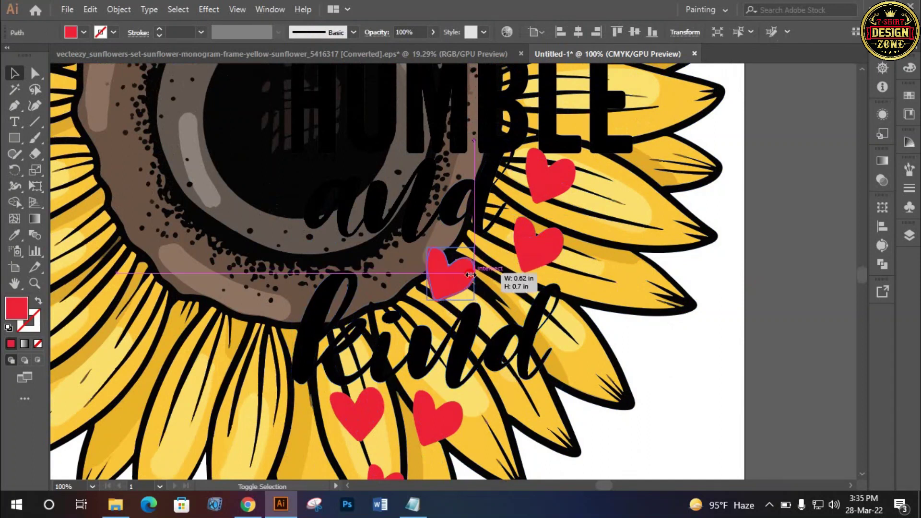
{"action": "left_click_drag", "start_coordinate": [479, 212], "coordinate": [499, 291]}
{"action": "left_click", "coordinate": [499, 291]}
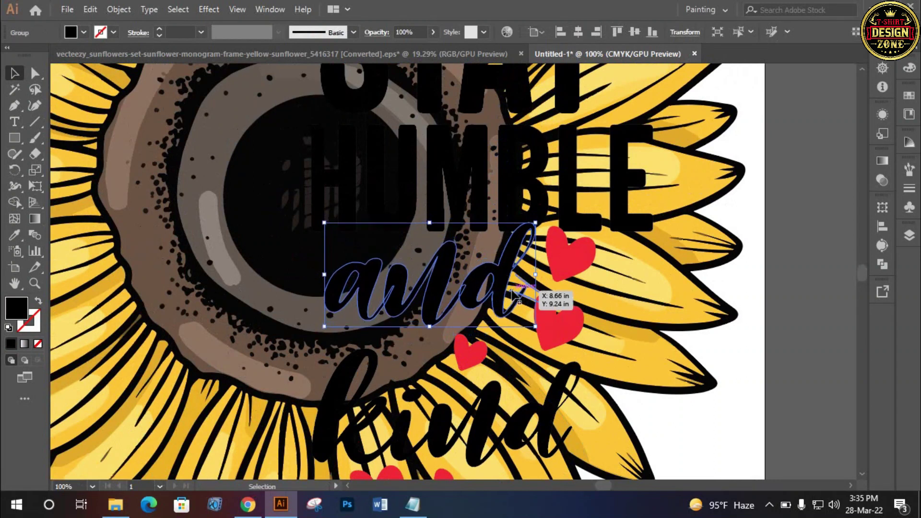
{"action": "key", "text": "shift+Down"}
{"action": "key", "text": "shift+Down"}
{"action": "key", "text": "shift+Down"}
{"action": "left_click_drag", "start_coordinate": [521, 303], "coordinate": [520, 161]}
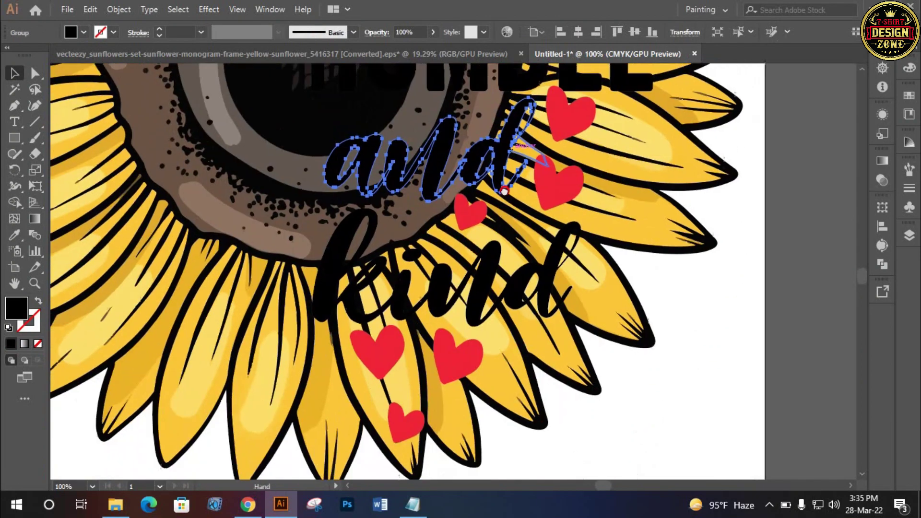
{"action": "left_click_drag", "start_coordinate": [501, 199], "coordinate": [485, 351]}
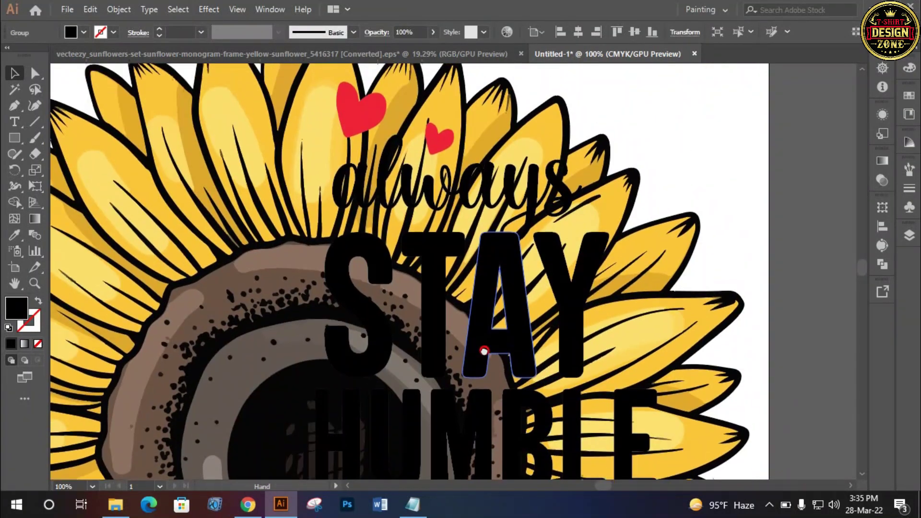
{"action": "left_click", "coordinate": [698, 180]}
Delete the sunflower's right half
{"action": "key", "text": "ctrl+0"}
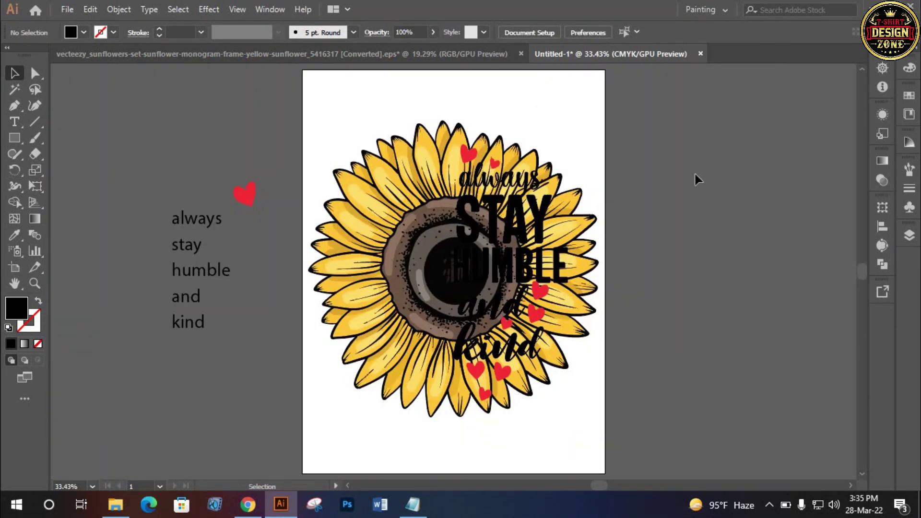
{"action": "left_click", "coordinate": [587, 219]}
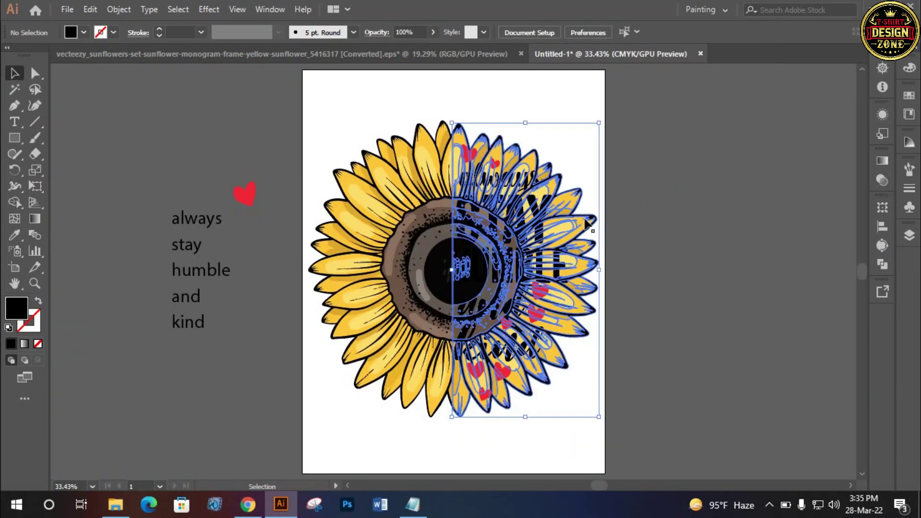
{"action": "key", "text": "Delete"}
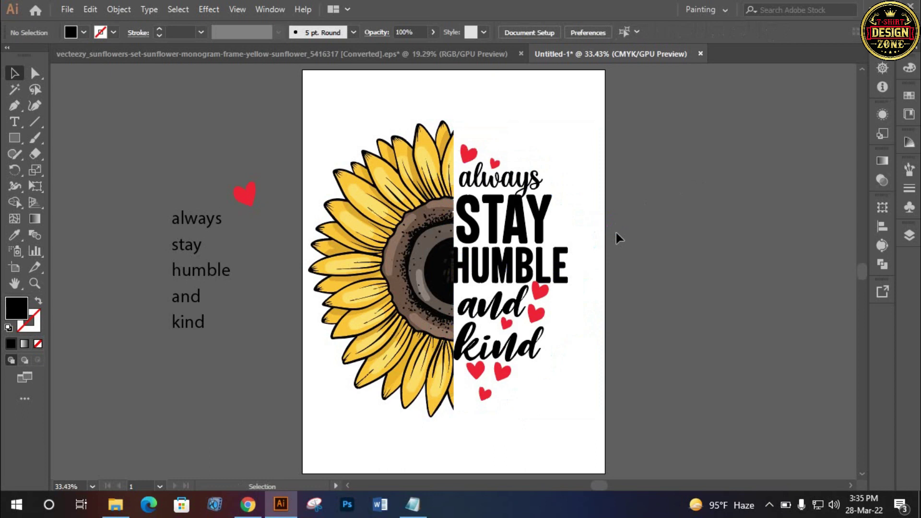
Left-align the always, STAY, HUMBLE, and, kind lines of the quote
{"action": "left_click", "coordinate": [495, 304]}
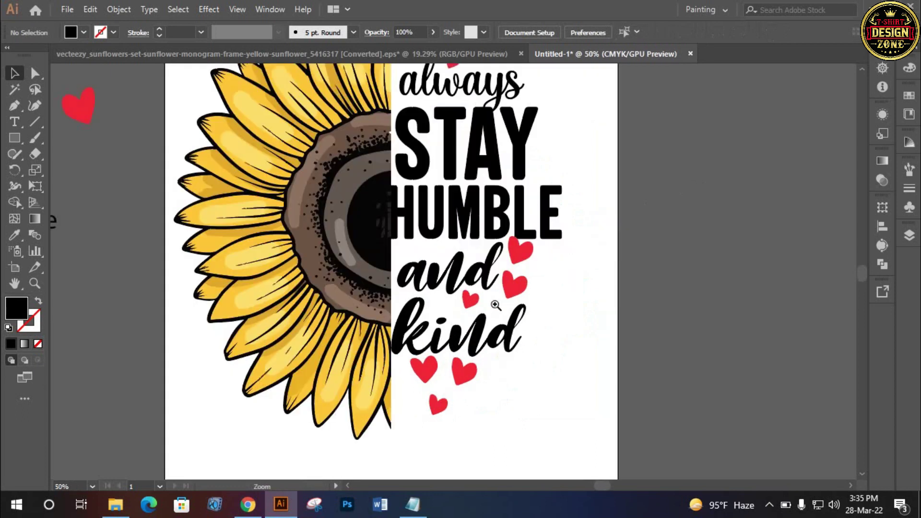
{"action": "left_click_drag", "start_coordinate": [479, 278], "coordinate": [502, 308]}
{"action": "left_click", "coordinate": [439, 113]}
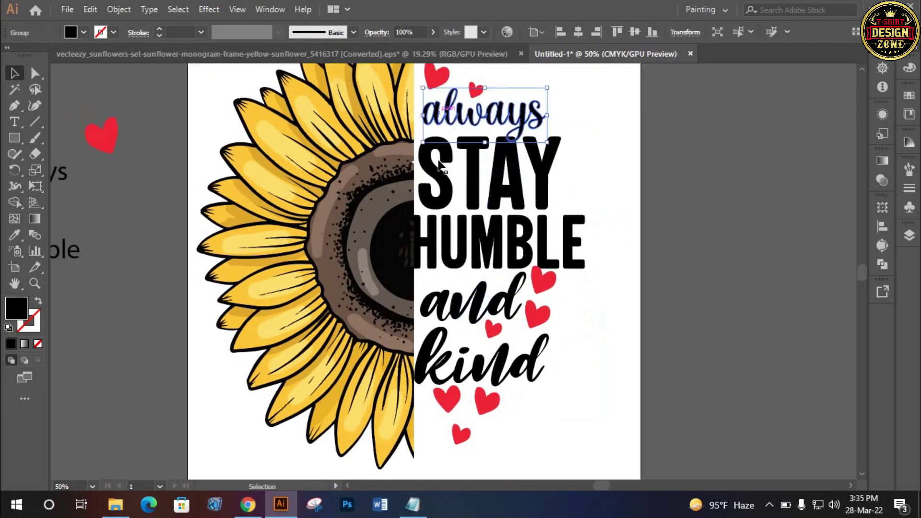
{"action": "left_click", "coordinate": [440, 202], "text": "shift"}
{"action": "left_click", "coordinate": [444, 231], "text": "shift"}
{"action": "left_click", "coordinate": [449, 303], "text": "shift"}
{"action": "left_click", "coordinate": [438, 351], "text": "shift"}
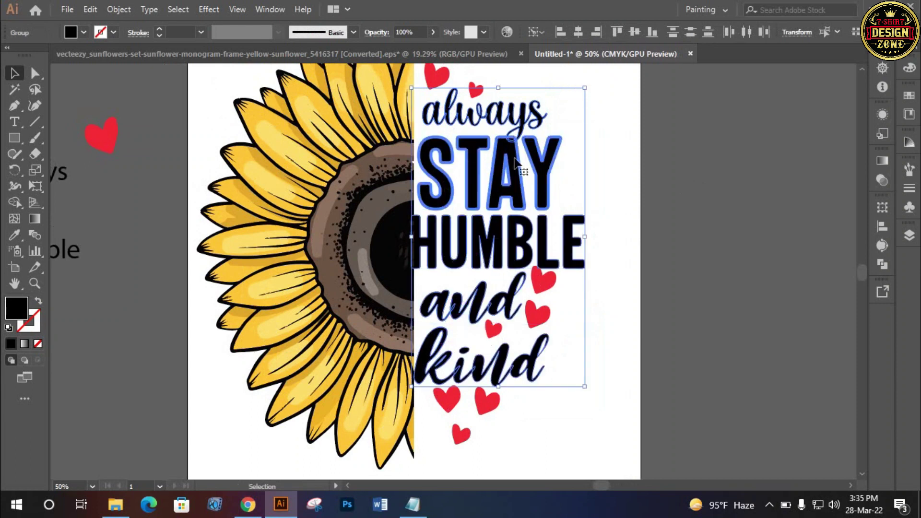
{"action": "left_click", "coordinate": [557, 33]}
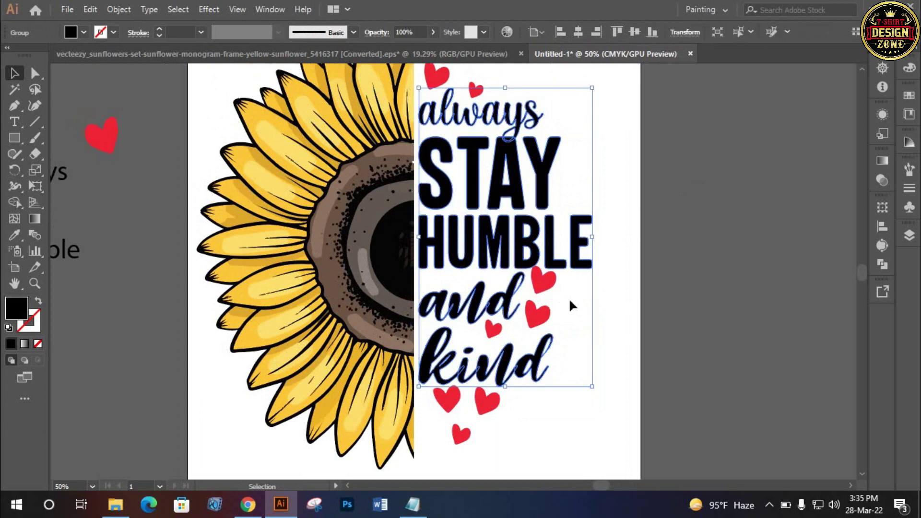
{"action": "left_click", "coordinate": [614, 338]}
{"action": "left_click", "coordinate": [486, 183]}
Try the Eraser with a smaller brush on the always STAY group
{"action": "left_click", "coordinate": [480, 235]}
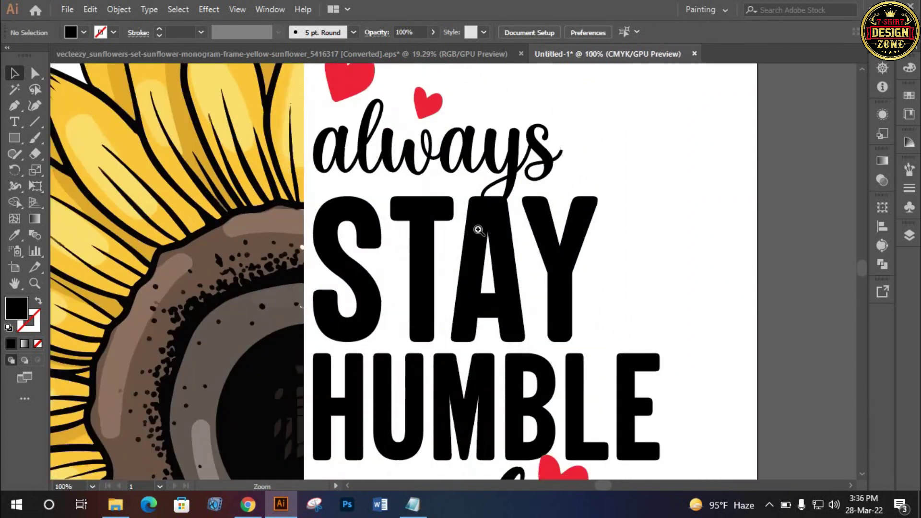
{"action": "left_click", "coordinate": [497, 300]}
{"action": "left_click", "coordinate": [457, 301]}
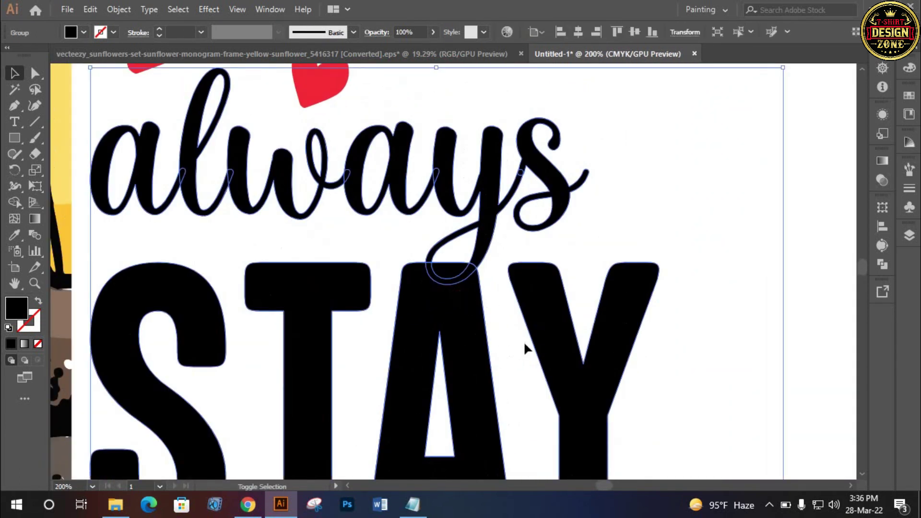
{"action": "key", "text": "shift+e"}
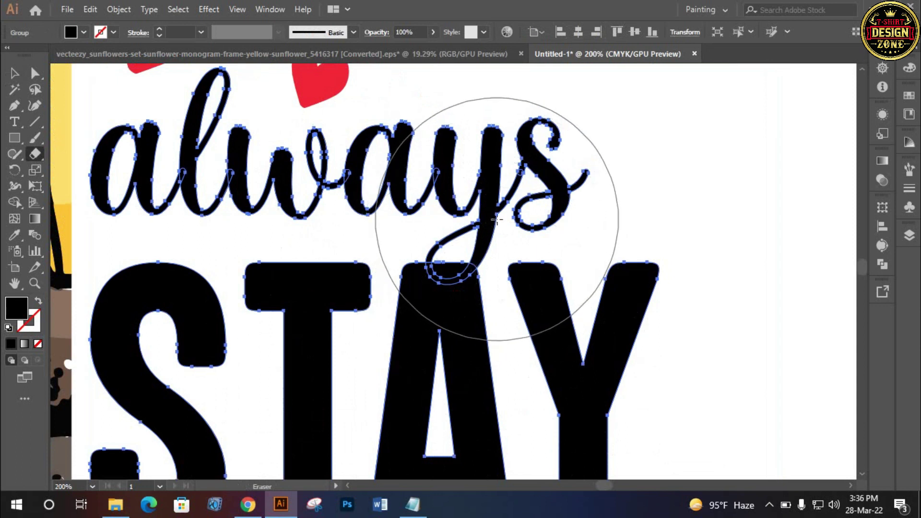
{"action": "key", "text": "bracketleft"}
{"action": "key", "text": "bracketleft"}
{"action": "key", "text": "bracketleft"}
{"action": "key", "text": "bracketleft"}
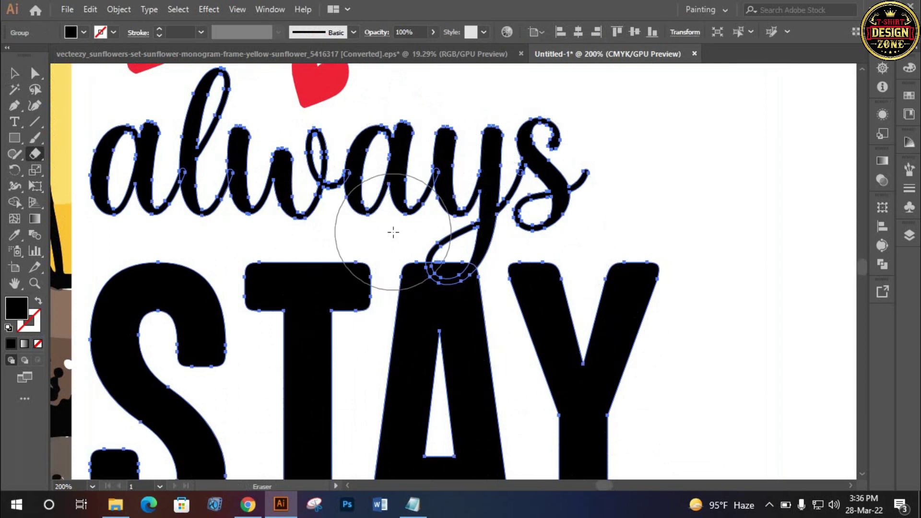
{"action": "left_click", "coordinate": [14, 77]}
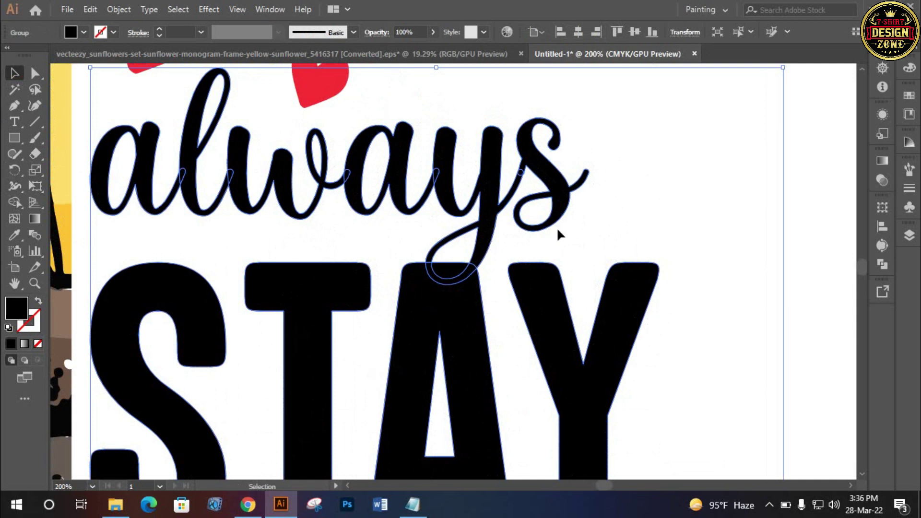
Isolate the group and erase a notch in the A where the y loops through
{"action": "left_click", "coordinate": [593, 222]}
{"action": "left_click", "coordinate": [453, 312]}
{"action": "double_click", "coordinate": [453, 312]}
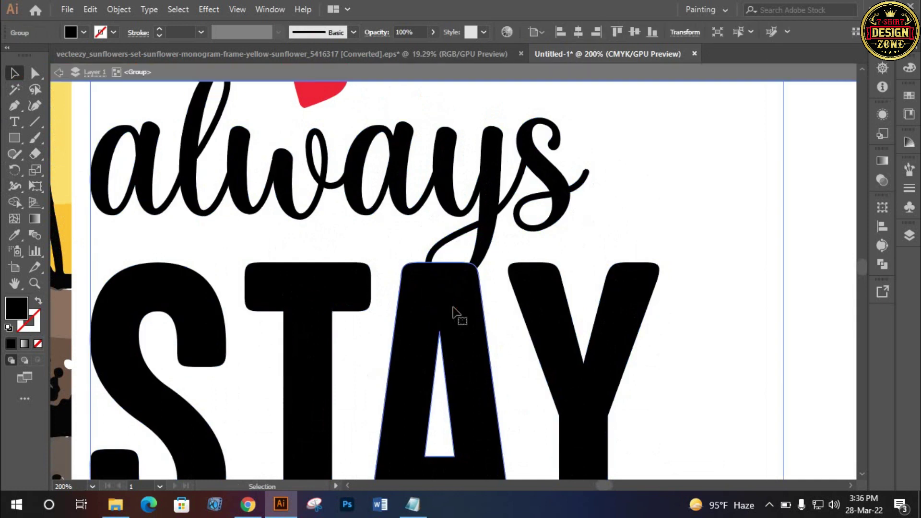
{"action": "key", "text": "shift+e"}
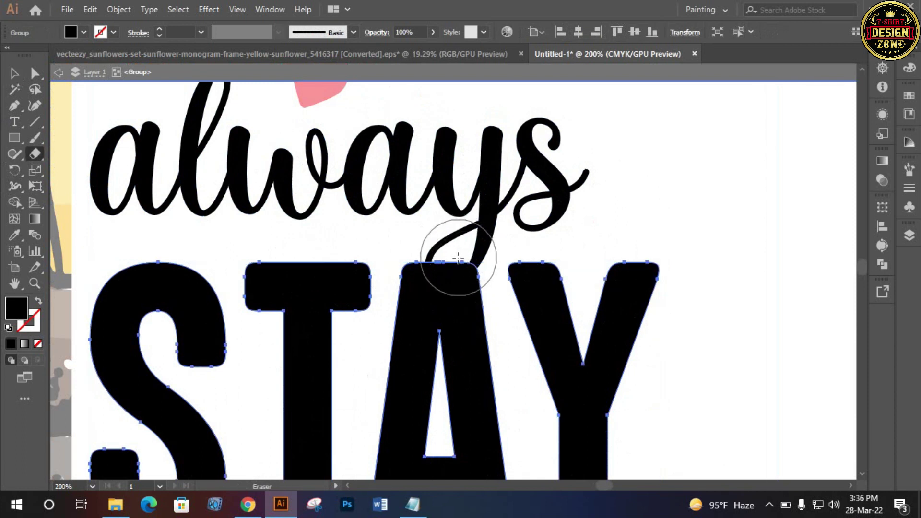
{"action": "left_click", "coordinate": [455, 257]}
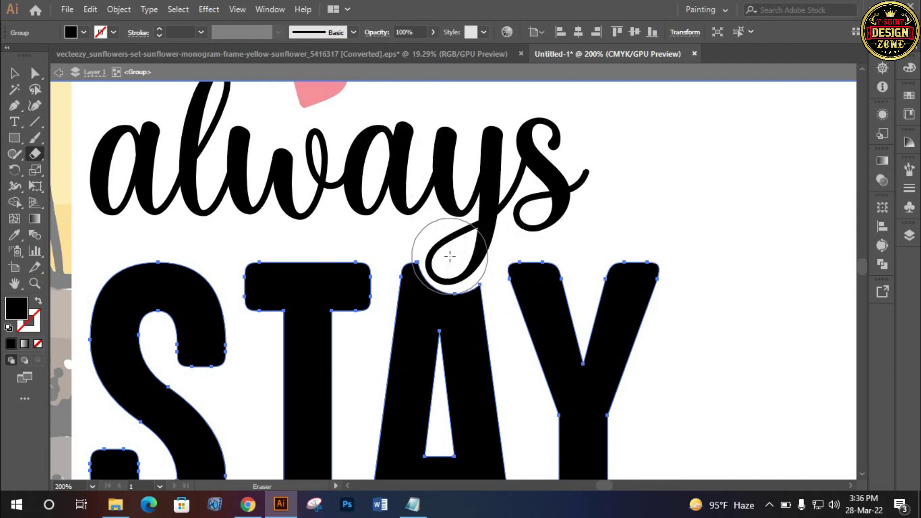
{"action": "left_click", "coordinate": [19, 72]}
{"action": "left_click", "coordinate": [666, 192]}
{"action": "key", "text": "ctrl+0"}
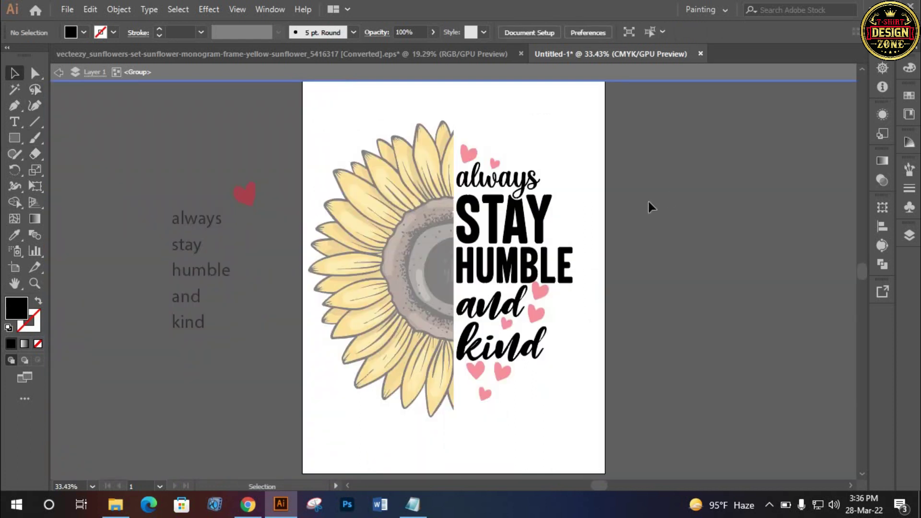
Exit isolation mode and move the small heart closer beside 'and'
{"action": "double_click", "coordinate": [649, 203]}
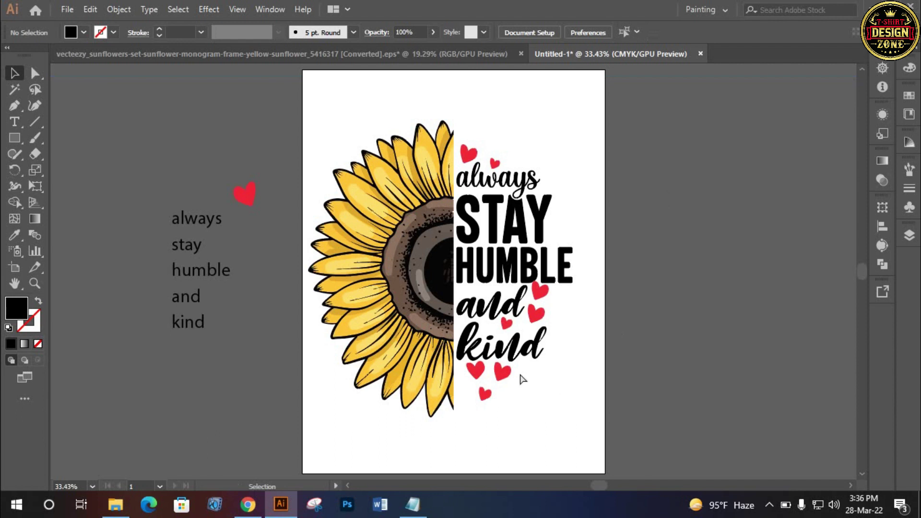
{"action": "left_click", "coordinate": [490, 329]}
{"action": "left_click", "coordinate": [446, 250]}
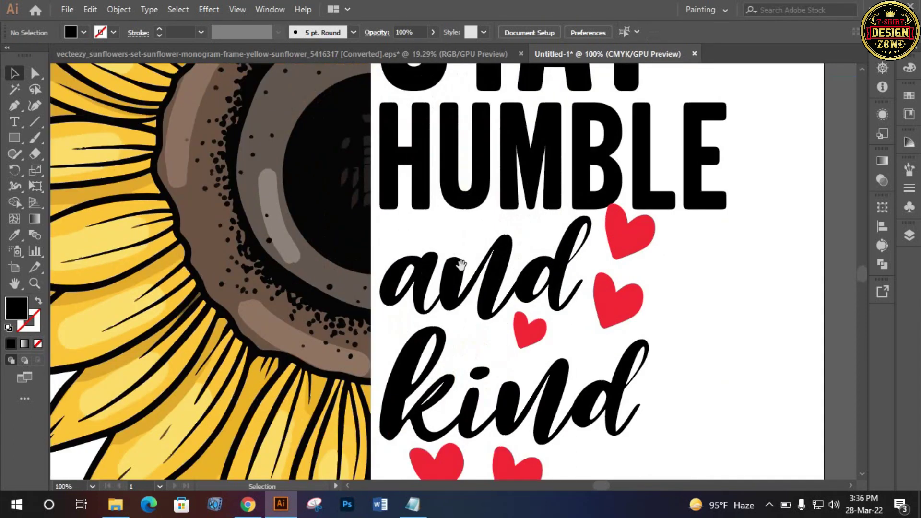
{"action": "left_click_drag", "start_coordinate": [479, 230], "coordinate": [469, 206]}
{"action": "left_click_drag", "start_coordinate": [507, 302], "coordinate": [520, 307]}
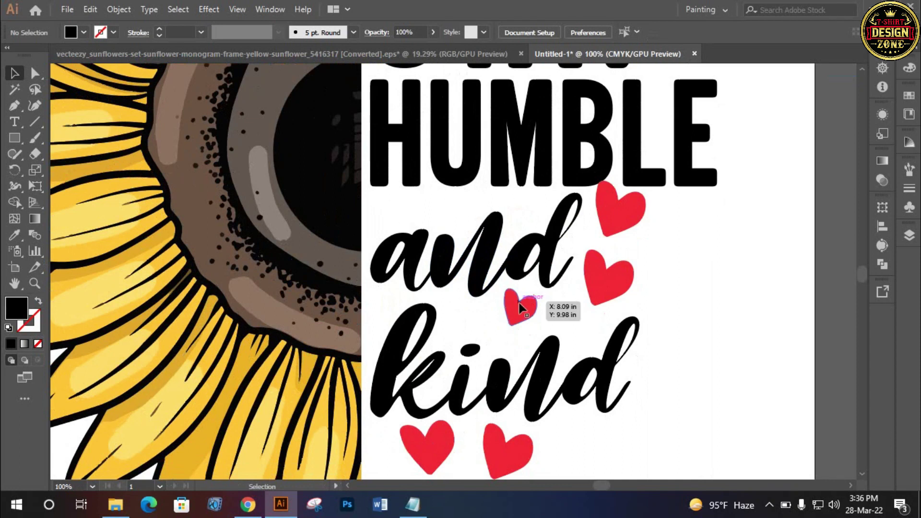
{"action": "key", "text": "ctrl+0"}
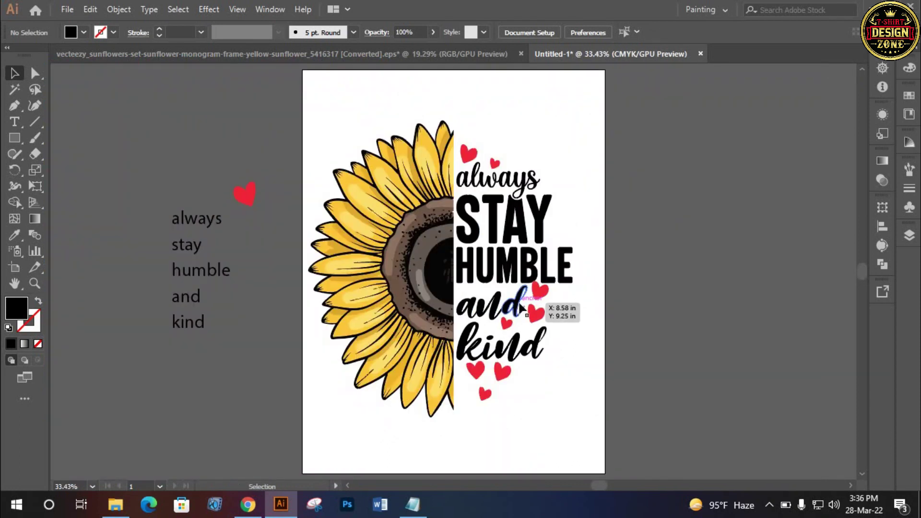
Copy the spare heart near 'and' and shrink it to about 0.35 in wide
{"action": "key", "text": "ctrl+equal"}
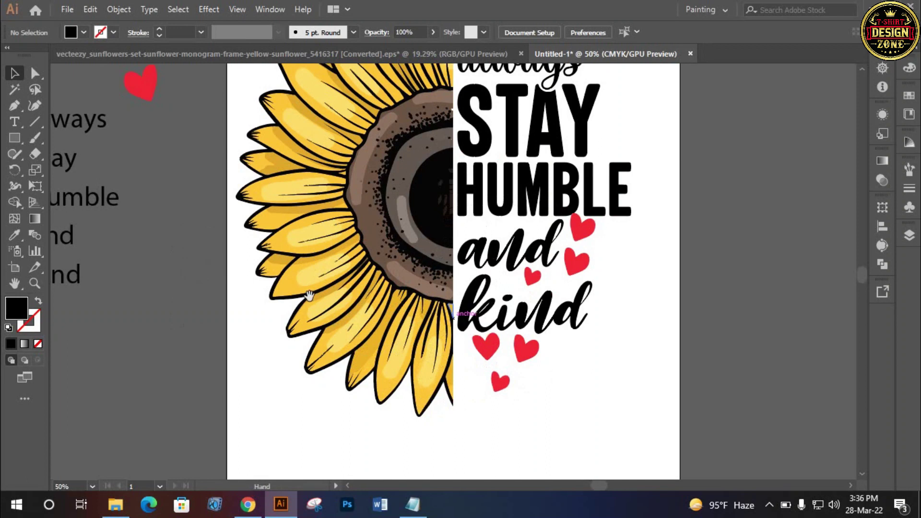
{"action": "left_click_drag", "start_coordinate": [148, 89], "coordinate": [510, 233]}
{"action": "key", "text": "ctrl+equal"}
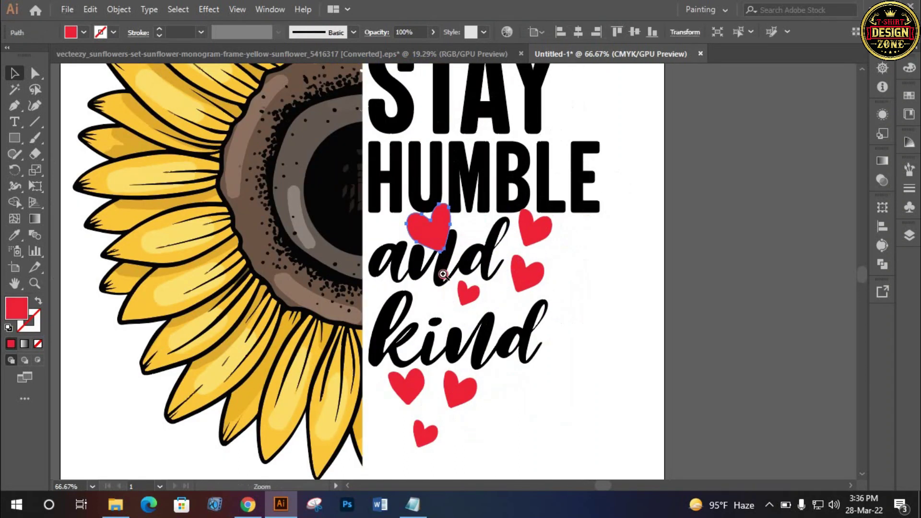
{"action": "key", "text": "ctrl+equal"}
{"action": "key", "text": "ctrl+equal"}
{"action": "left_click_drag", "start_coordinate": [485, 162], "coordinate": [457, 159]}
{"action": "left_click", "coordinate": [499, 164]}
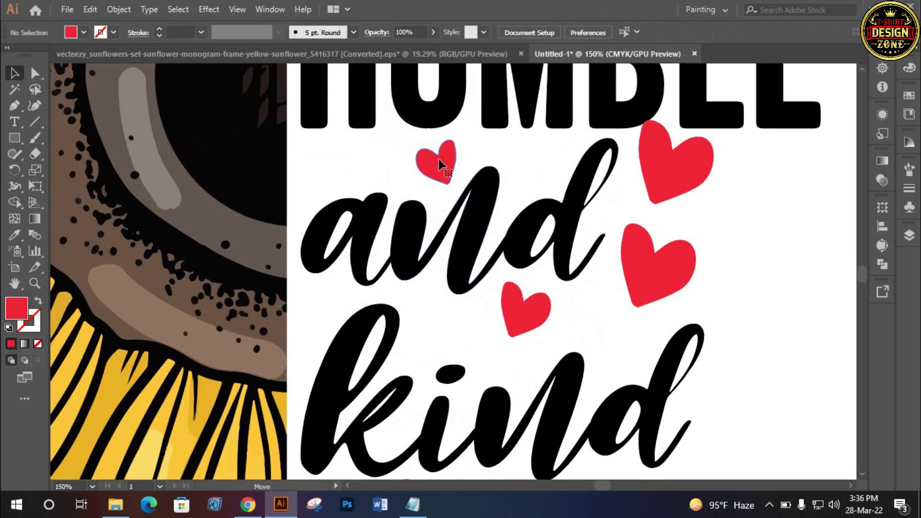
{"action": "scroll", "coordinate": [547, 192], "scroll_direction": "down", "scroll_amount": 2}
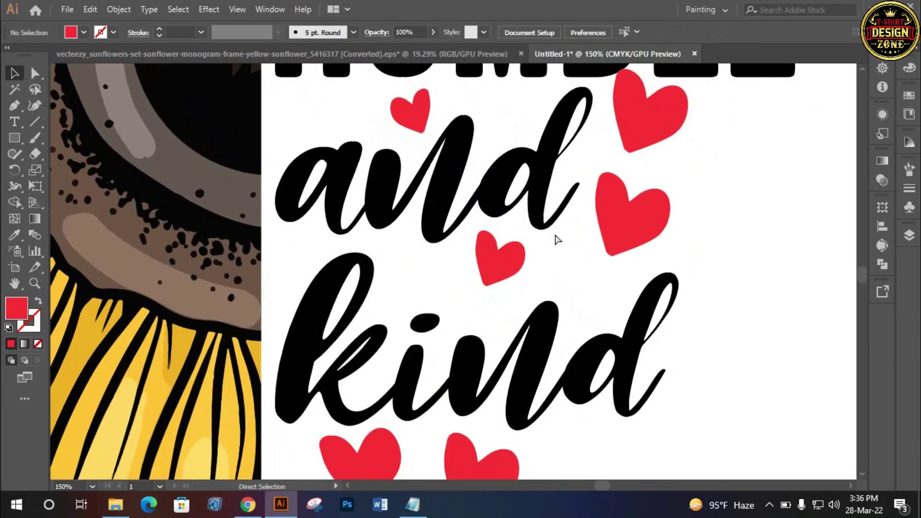
{"action": "key", "text": "ctrl+0"}
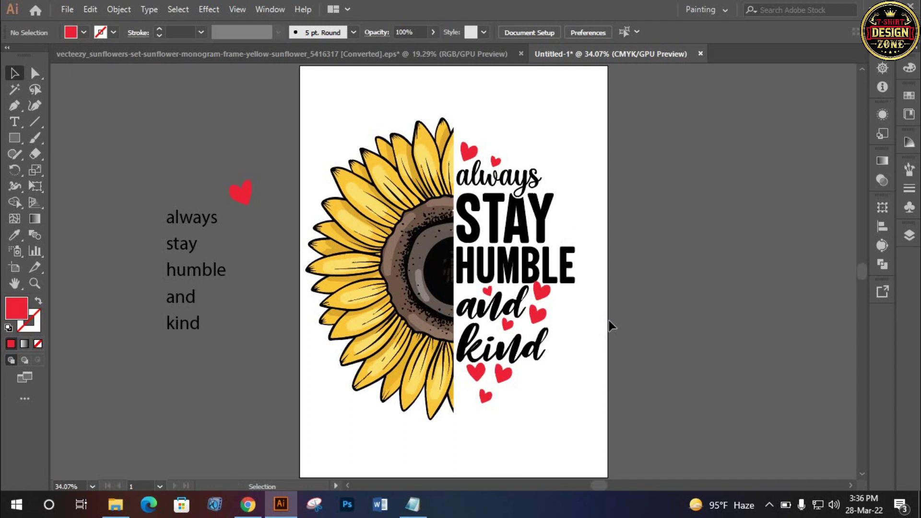
Expand Appearance and then Expand the selected lettering and hearts
{"action": "left_click_drag", "start_coordinate": [459, 131], "coordinate": [597, 434]}
{"action": "key", "text": "a"}
{"action": "key", "text": "v"}
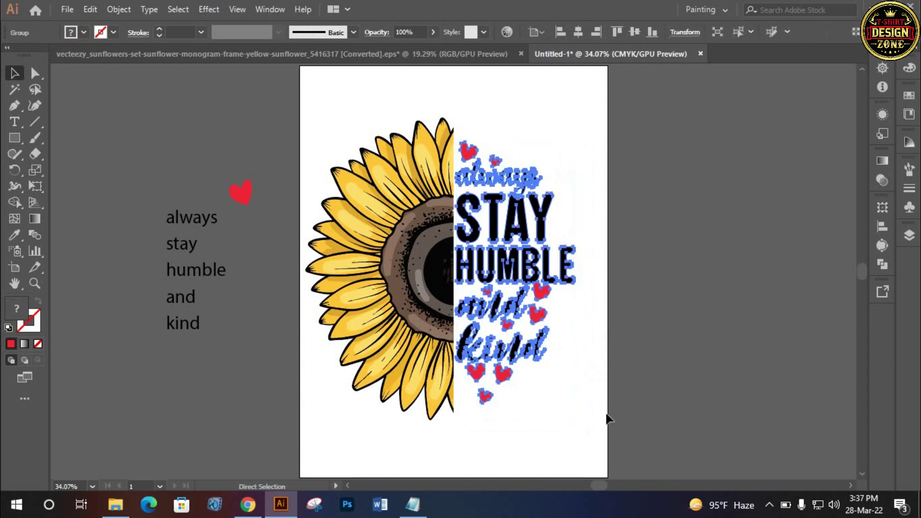
{"action": "left_click", "coordinate": [119, 9]}
{"action": "left_click", "coordinate": [160, 179]}
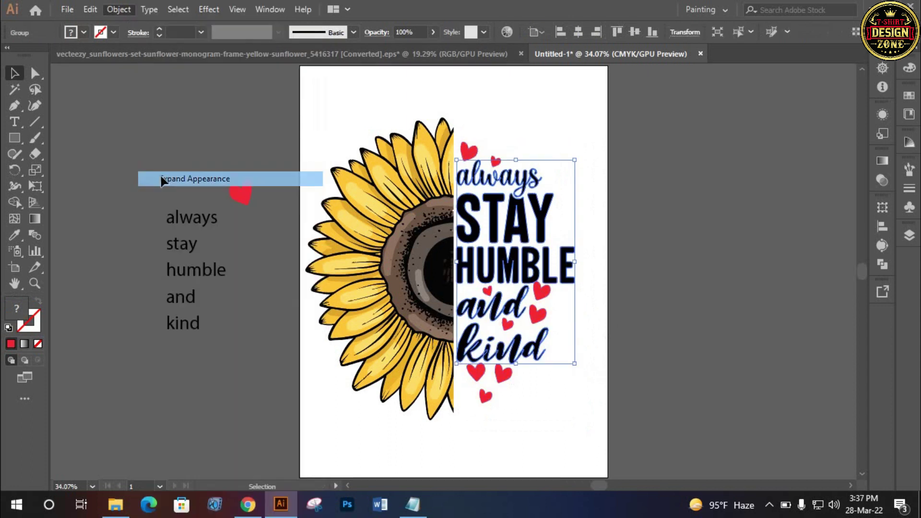
{"action": "left_click", "coordinate": [119, 10]}
{"action": "left_click", "coordinate": [174, 164]}
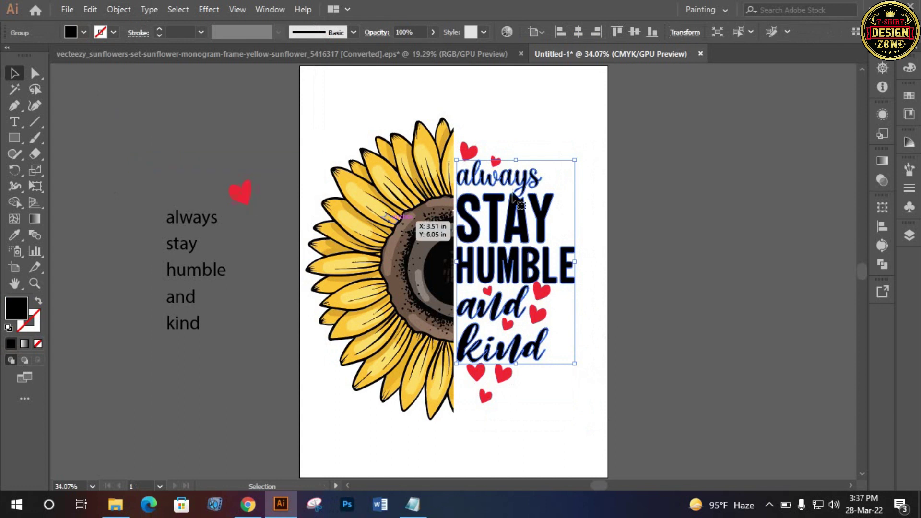
Recolour the lettering and hearts group with the eyedropper to STAY's black
{"action": "key", "text": "i"}
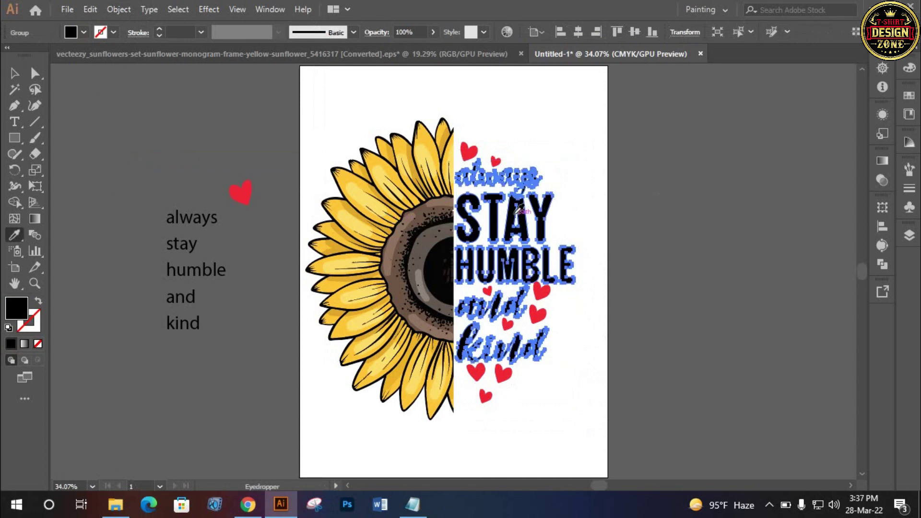
{"action": "key", "text": "v"}
{"action": "left_click", "coordinate": [477, 117]}
{"action": "left_click", "coordinate": [526, 253]}
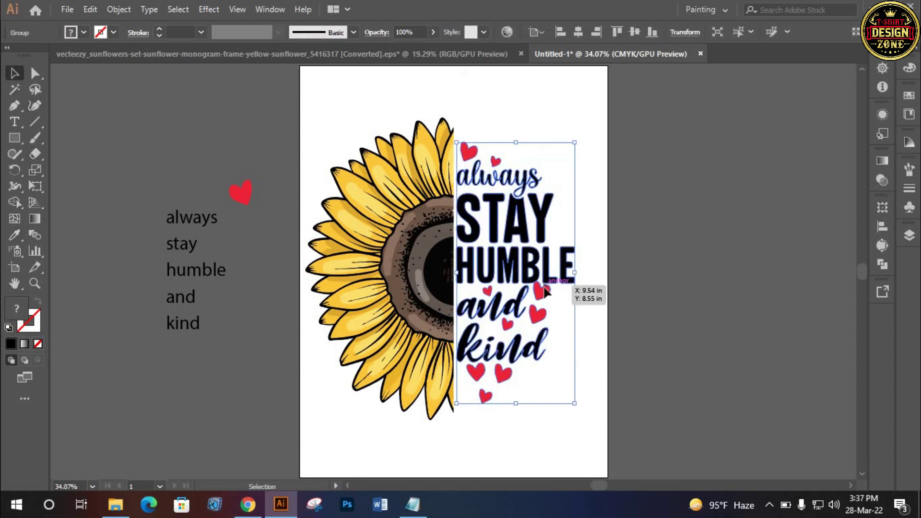
{"action": "key", "text": "i"}
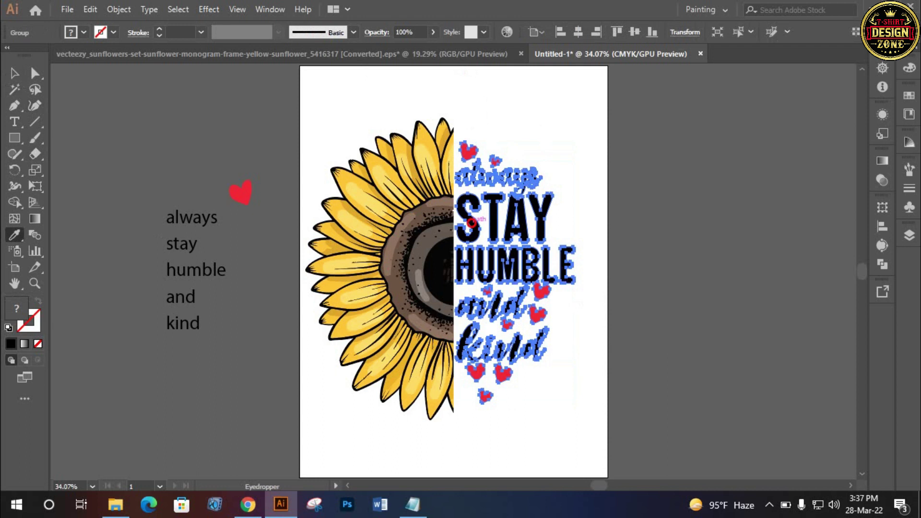
{"action": "left_click", "coordinate": [472, 221]}
{"action": "key", "text": "v"}
{"action": "left_click", "coordinate": [182, 137]}
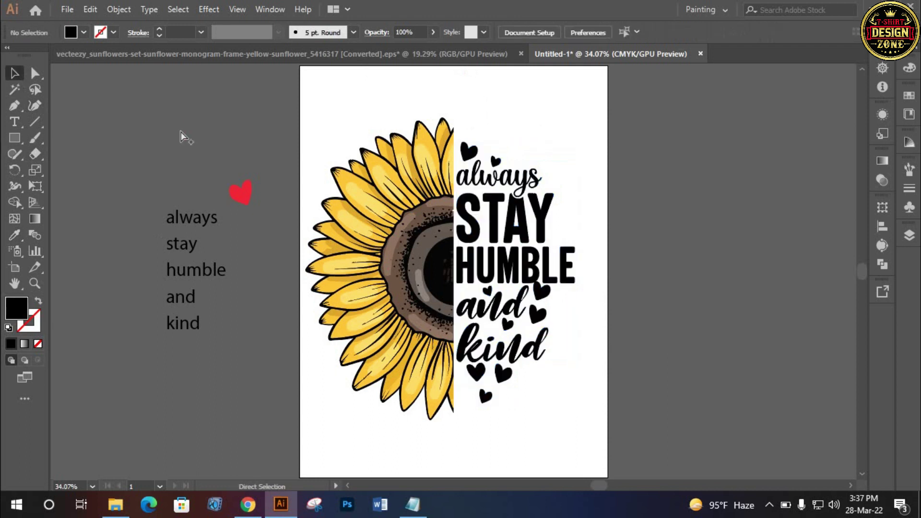
Paste the mirrored sunflower half back in place to complete the full flower
{"action": "key", "text": "ctrl+f"}
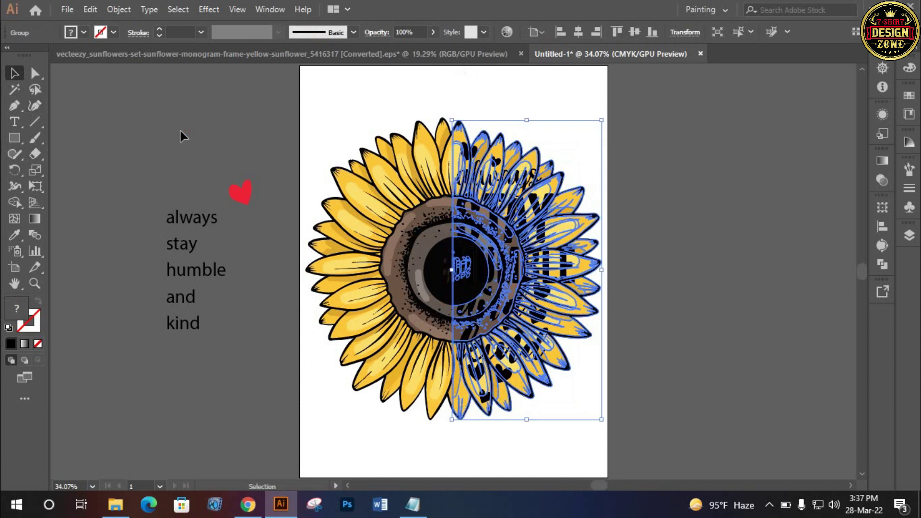
{"action": "left_click", "coordinate": [691, 204]}
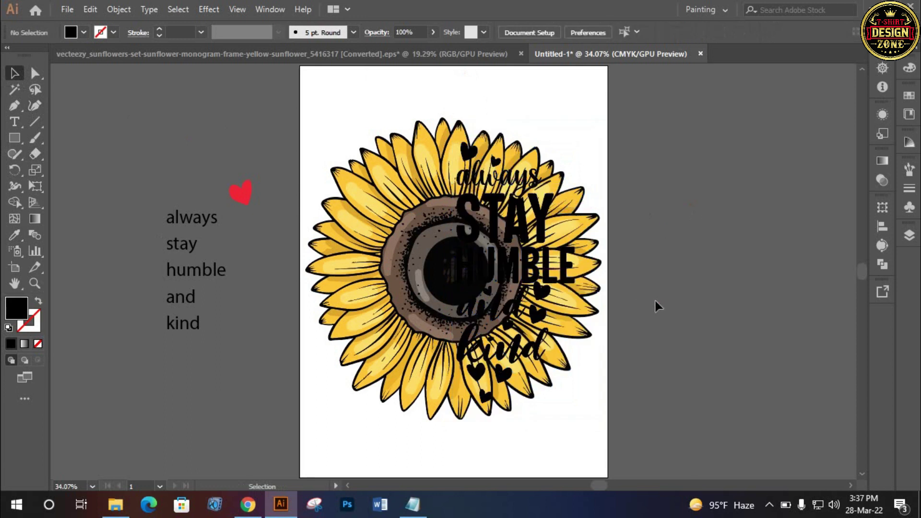
{"action": "scroll", "coordinate": [597, 242], "scroll_direction": "up", "scroll_amount": 1}
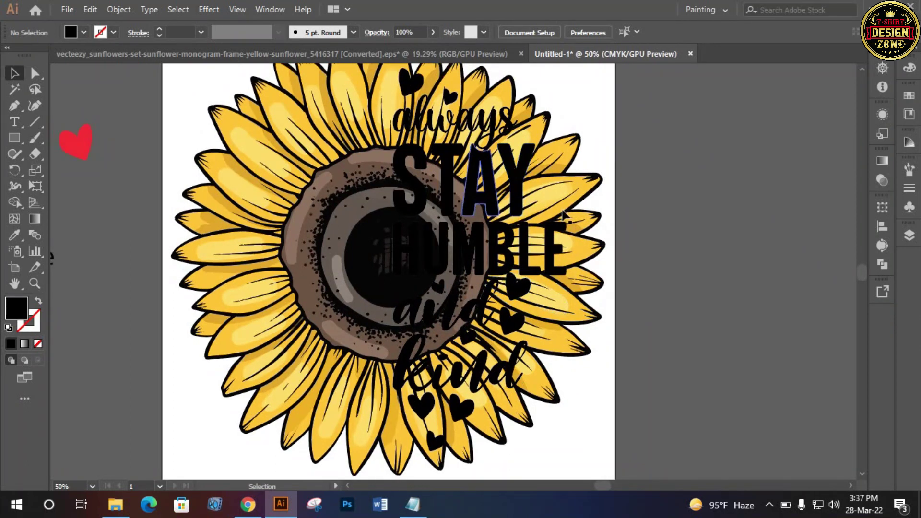
Turn the lettering and hearts group into a single compound path
{"action": "left_click", "coordinate": [532, 175]}
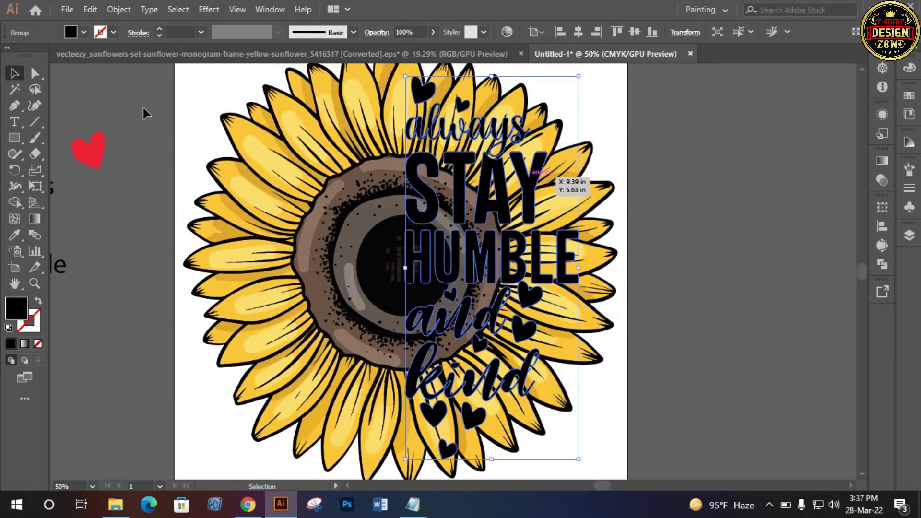
{"action": "left_click", "coordinate": [722, 292]}
{"action": "left_click", "coordinate": [530, 191]}
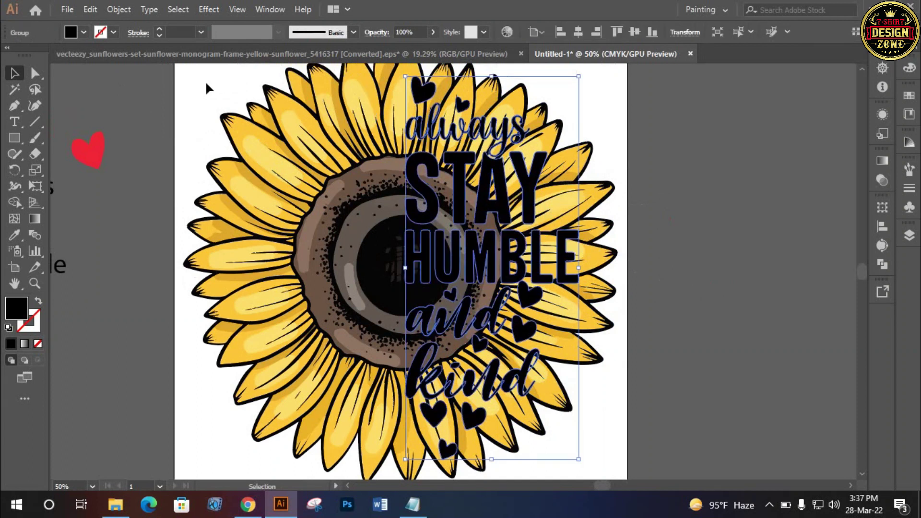
{"action": "left_click", "coordinate": [129, 8]}
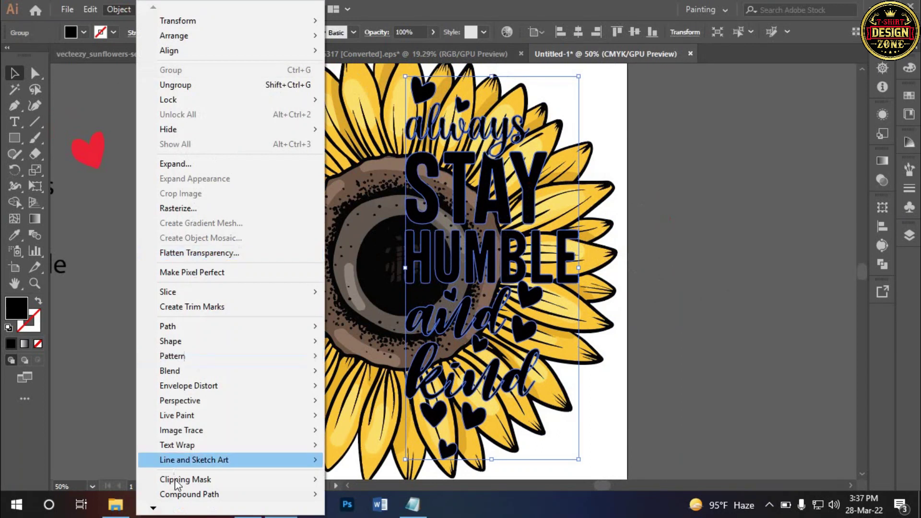
{"action": "mouse_move", "coordinate": [189, 494]}
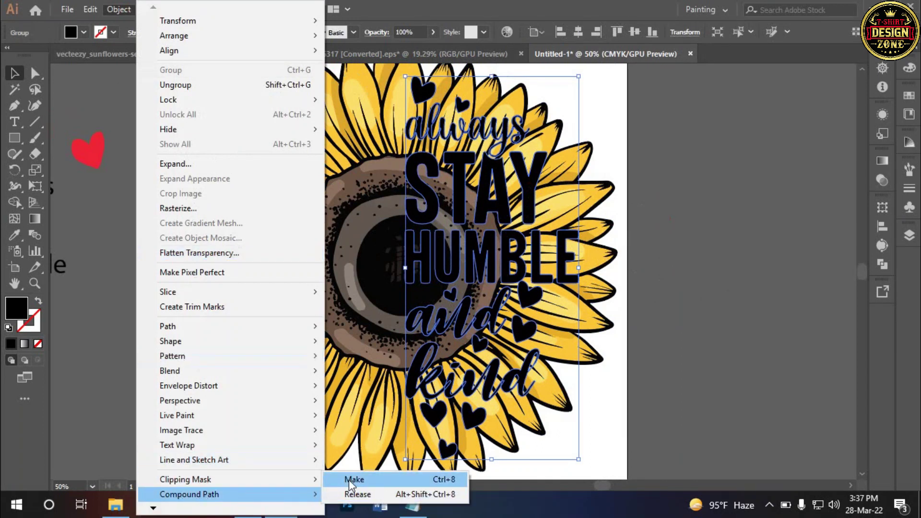
{"action": "left_click", "coordinate": [353, 479]}
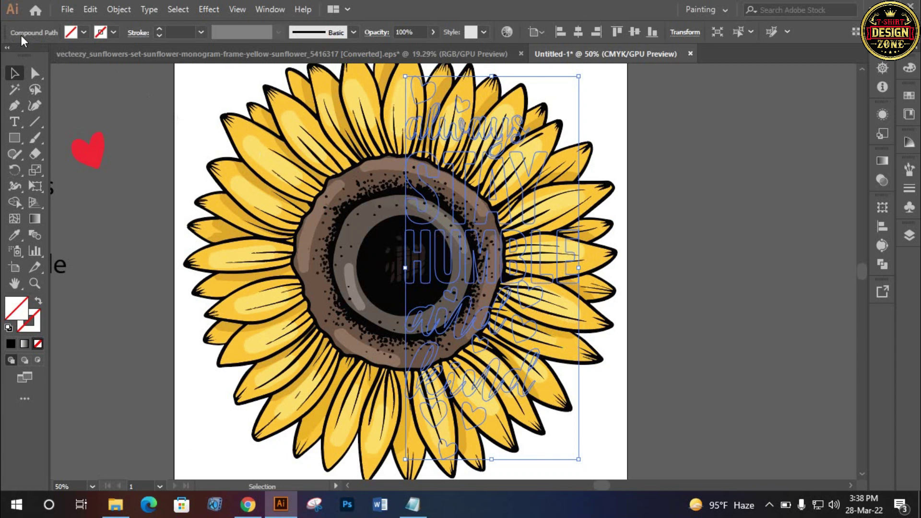
Clip the right sunflower half inside the compound lettering, accepting the mask warning
{"action": "left_click", "coordinate": [605, 204], "text": "shift"}
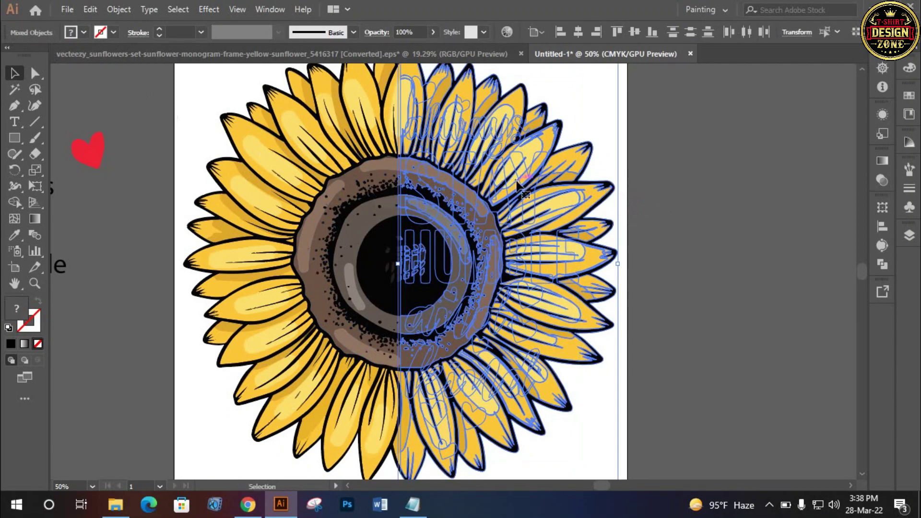
{"action": "right_click", "coordinate": [517, 182]}
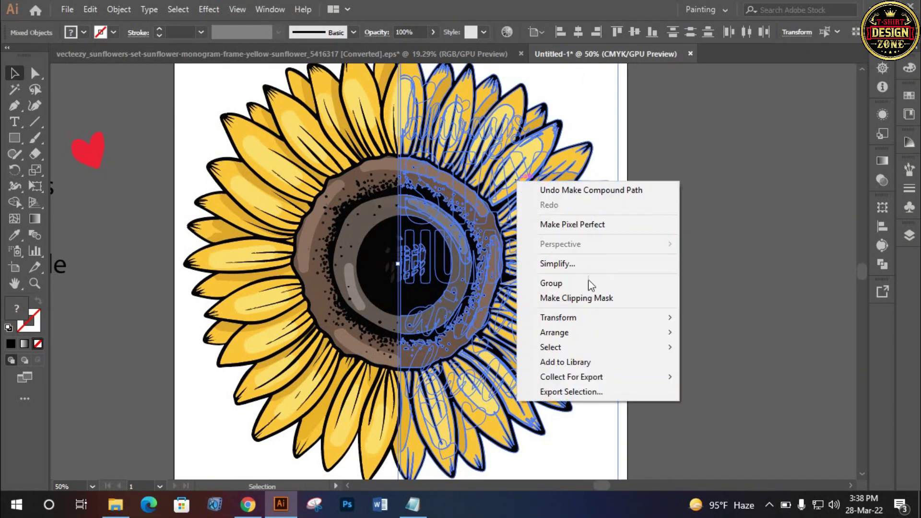
{"action": "left_click", "coordinate": [579, 300]}
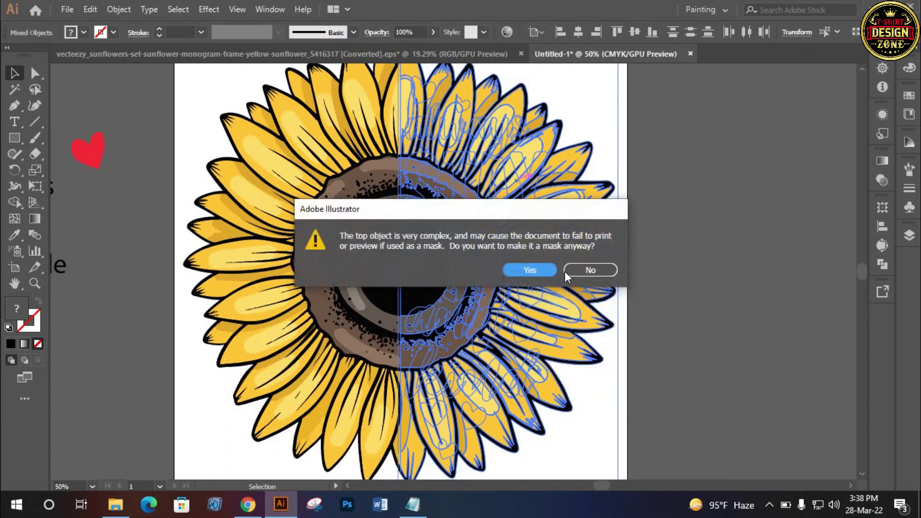
{"action": "left_click", "coordinate": [536, 272]}
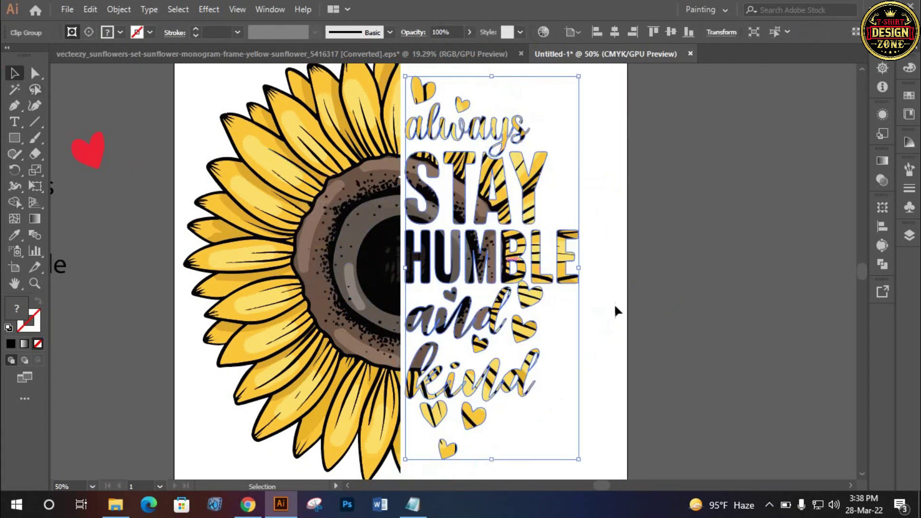
{"action": "left_click", "coordinate": [629, 304]}
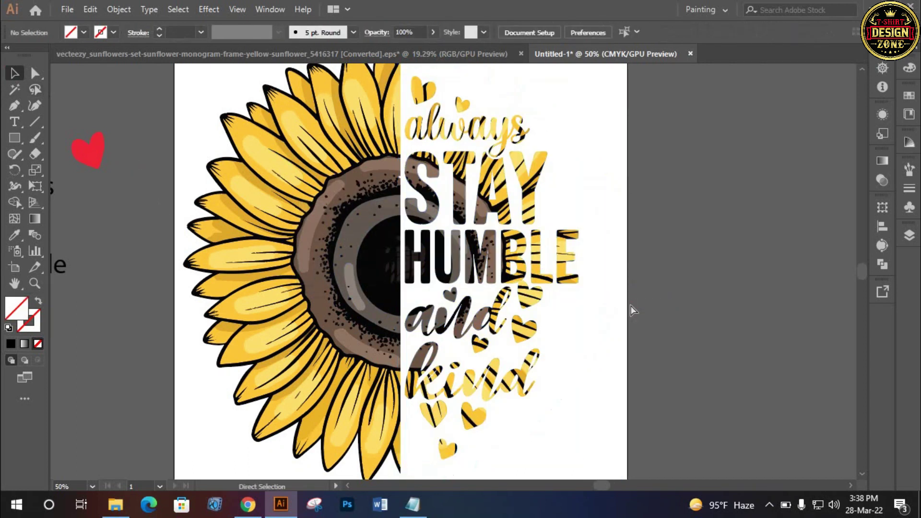
Expand all the sunflower half, textured lettering and hearts on the page into plain paths
{"action": "key", "text": "ctrl+0"}
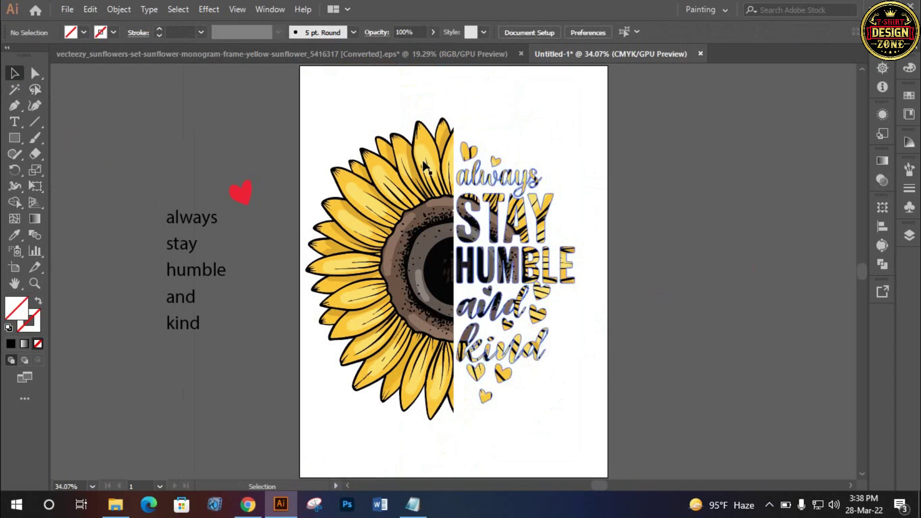
{"action": "left_click_drag", "start_coordinate": [305, 116], "coordinate": [627, 444]}
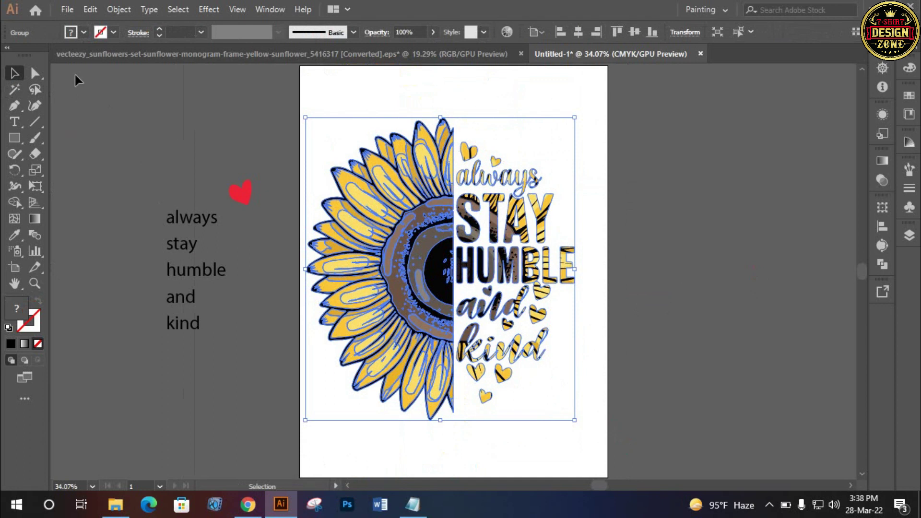
{"action": "left_click", "coordinate": [121, 9]}
{"action": "left_click", "coordinate": [166, 163]}
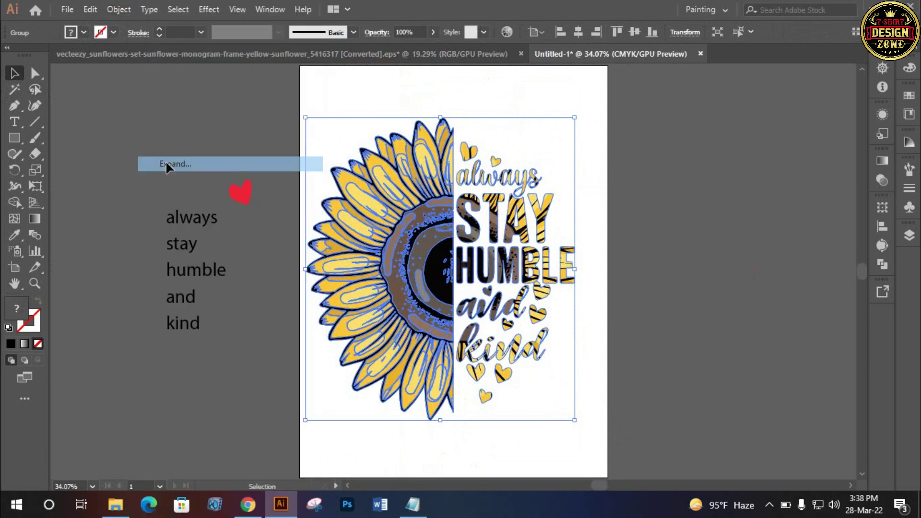
{"action": "left_click", "coordinate": [644, 205]}
{"action": "left_click_drag", "start_coordinate": [644, 206], "coordinate": [645, 199]}
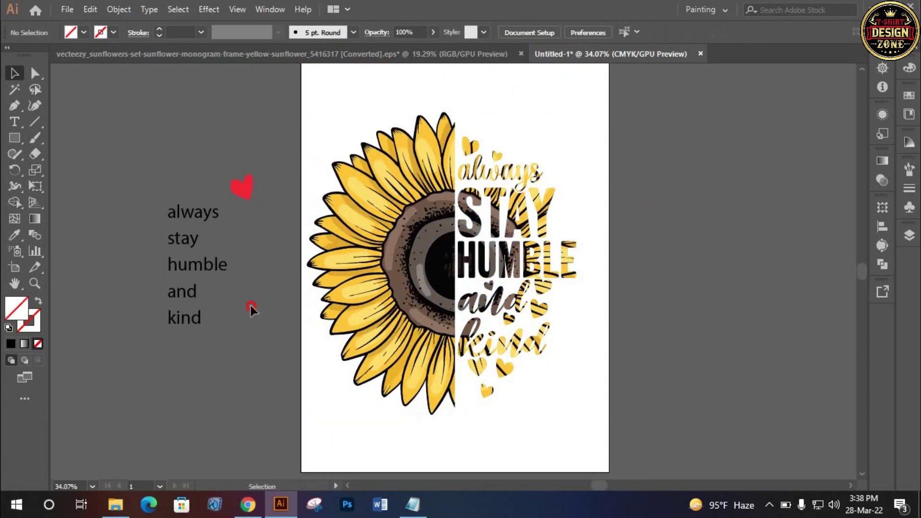
Place a smaller copy of the spare red heart beside the lettering, with a duplicate just above
{"action": "left_click", "coordinate": [241, 191]}
{"action": "left_click_drag", "start_coordinate": [508, 127], "coordinate": [591, 219]}
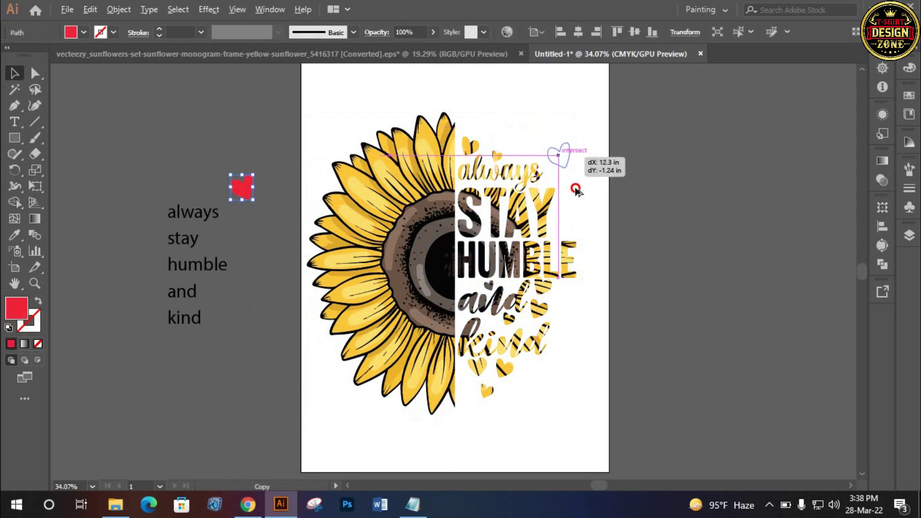
{"action": "key", "text": "ctrl+="}
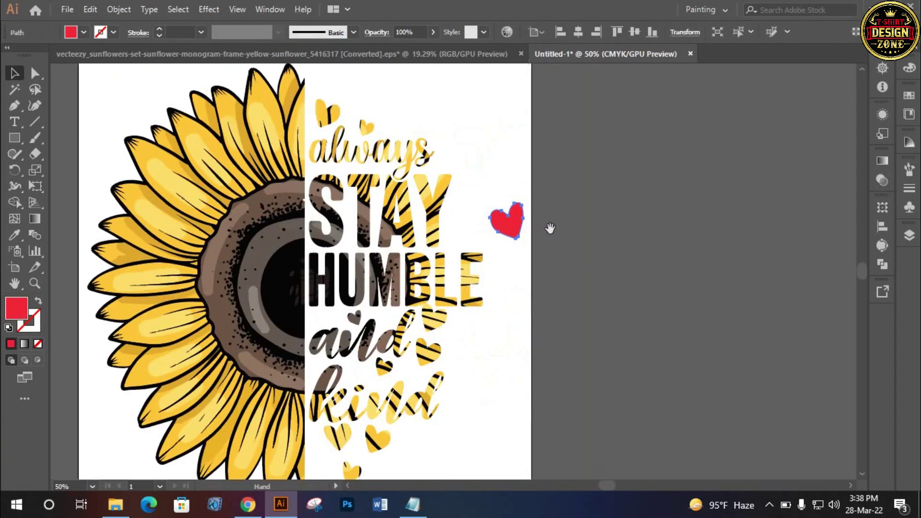
{"action": "left_click_drag", "start_coordinate": [524, 222], "coordinate": [438, 234]}
{"action": "left_click", "coordinate": [456, 248]}
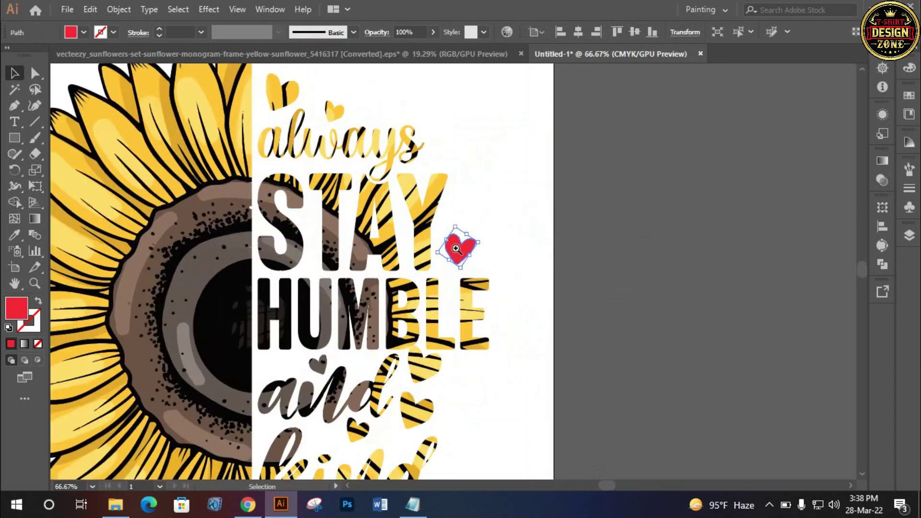
{"action": "mouse_move", "coordinate": [459, 262]}
{"action": "left_mouse_down"}
{"action": "mouse_move", "coordinate": [448, 210]}
{"action": "mouse_move", "coordinate": [467, 215]}
{"action": "left_mouse_up"}
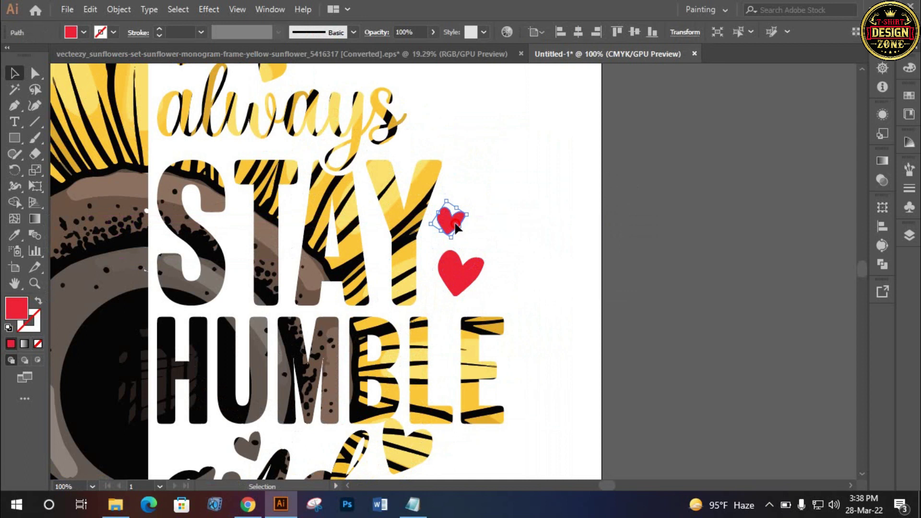
{"action": "left_click_drag", "start_coordinate": [462, 288], "coordinate": [468, 295]}
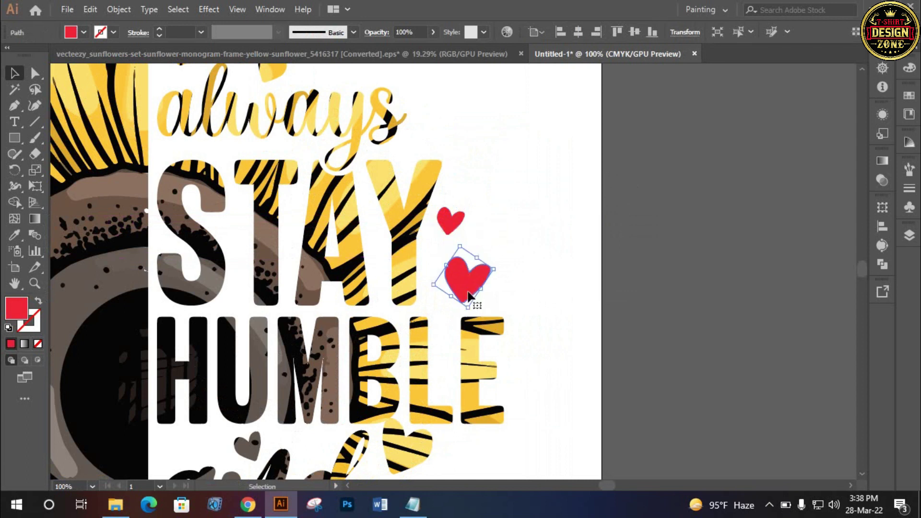
Fill both new hearts with sunflower yellow sampled from an existing yellow heart
{"action": "left_click", "coordinate": [449, 219], "text": "shift"}
{"action": "key", "text": "i"}
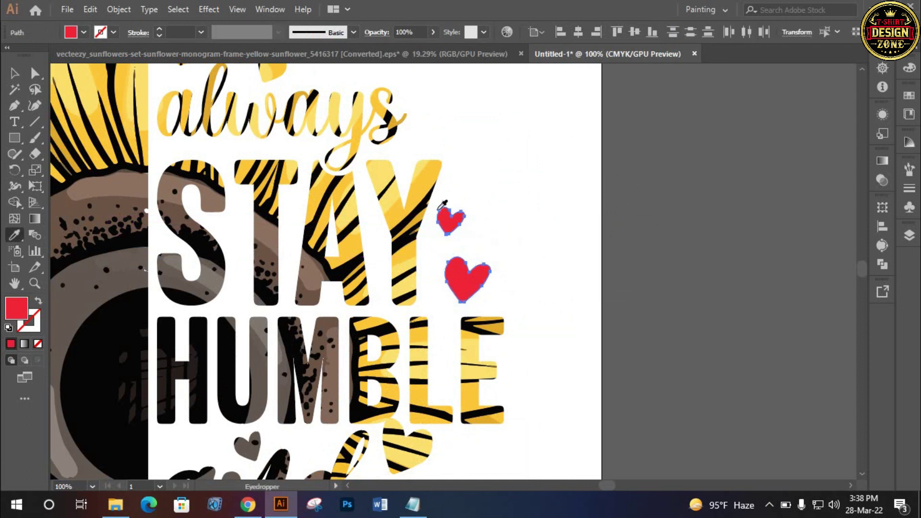
{"action": "left_click", "coordinate": [425, 165]}
{"action": "left_click", "coordinate": [11, 74]}
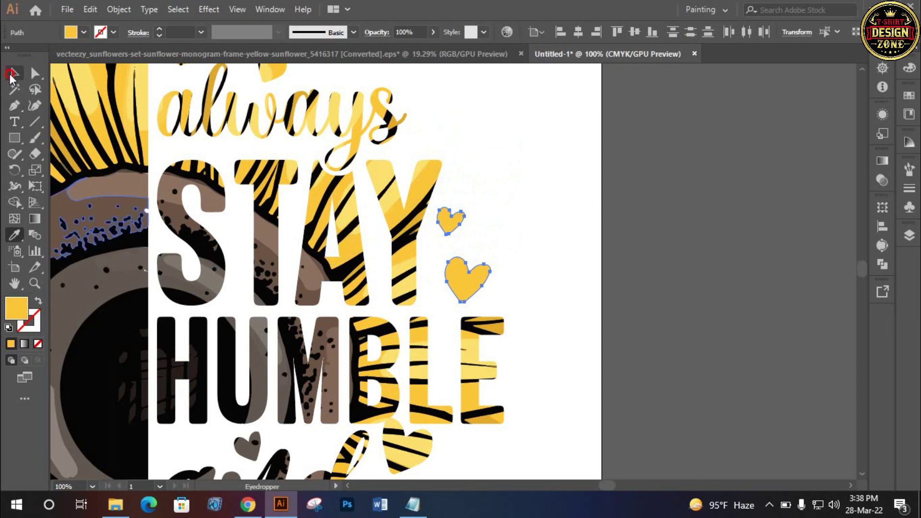
{"action": "left_click", "coordinate": [607, 238]}
Copy a small heart lower down the quote and reflect the copy across the vertical axis
{"action": "key", "text": "ctrl+0"}
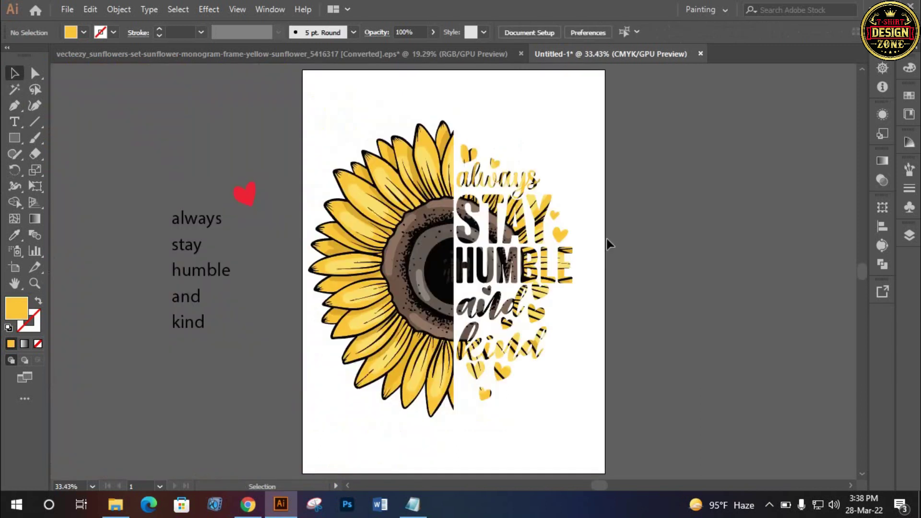
{"action": "key", "text": "z"}
{"action": "left_click", "coordinate": [571, 324]}
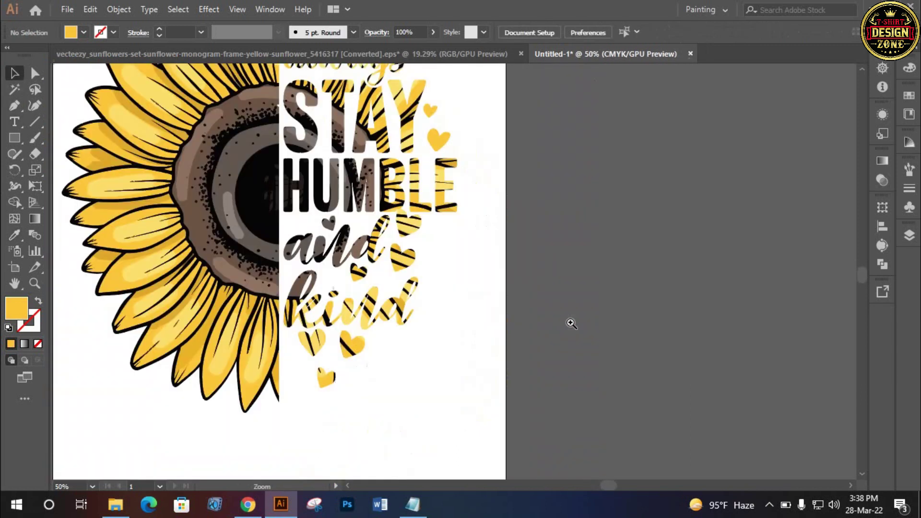
{"action": "left_click", "coordinate": [436, 262]}
{"action": "key", "text": "v"}
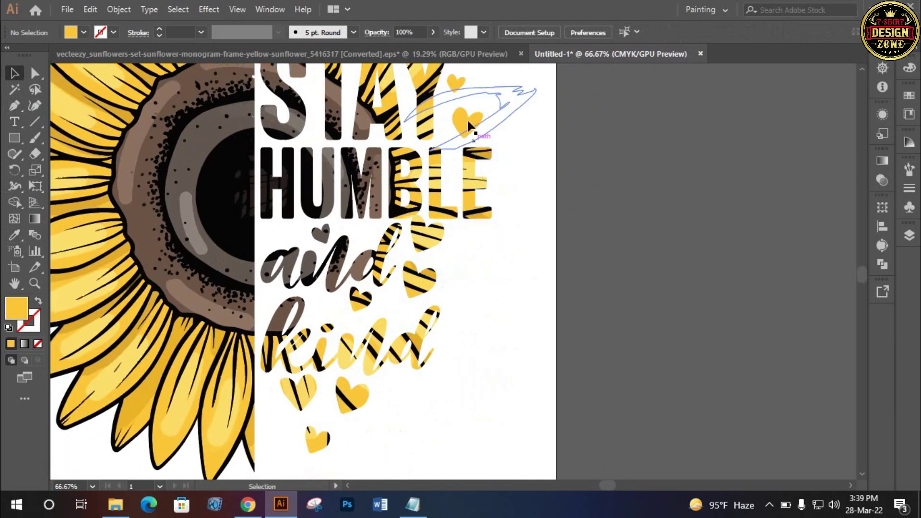
{"action": "left_click_drag", "start_coordinate": [454, 92], "coordinate": [469, 249]}
{"action": "right_click", "coordinate": [468, 248]}
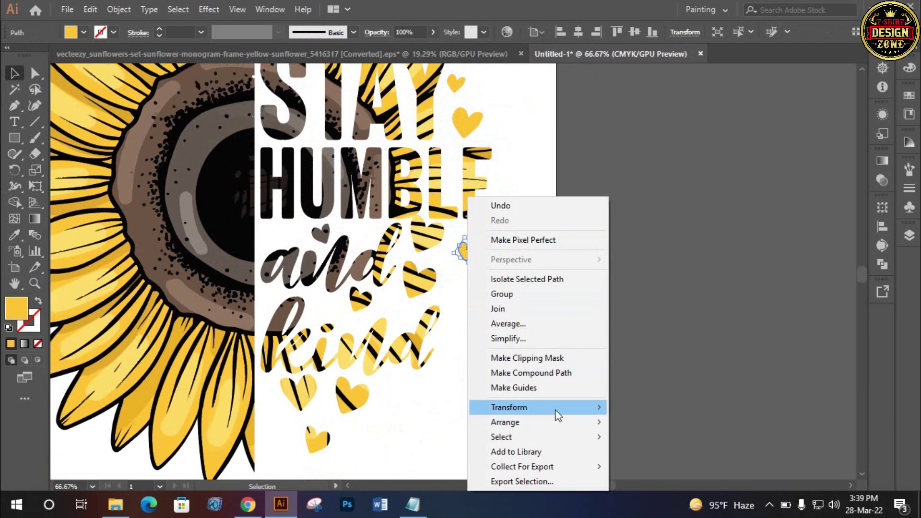
{"action": "left_click", "coordinate": [640, 339]}
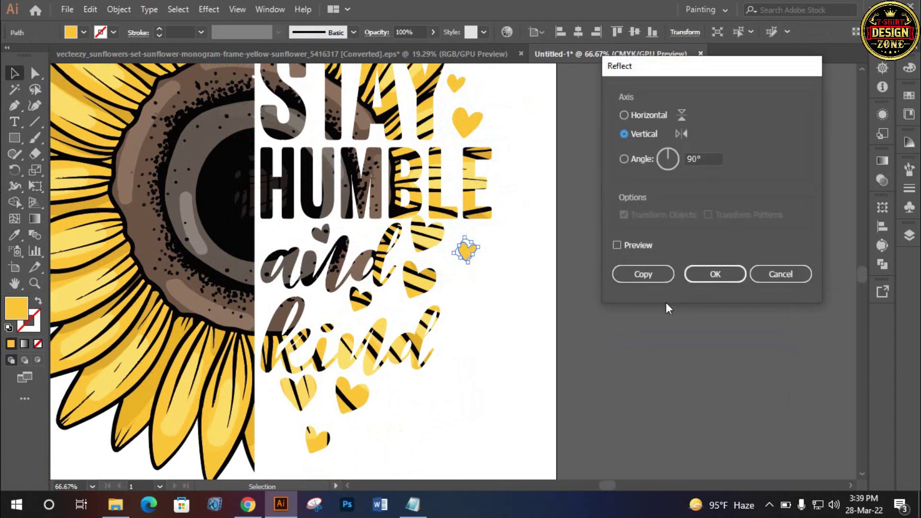
{"action": "left_click", "coordinate": [703, 280]}
Rotate the mirrored heart copy to a new tilt beside 'and'
{"action": "key", "text": "ctrl+plus"}
{"action": "mouse_move", "coordinate": [473, 217]}
{"action": "left_mouse_down"}
{"action": "mouse_move", "coordinate": [474, 229]}
{"action": "mouse_move", "coordinate": [452, 220]}
{"action": "mouse_move", "coordinate": [434, 260]}
{"action": "left_mouse_up"}
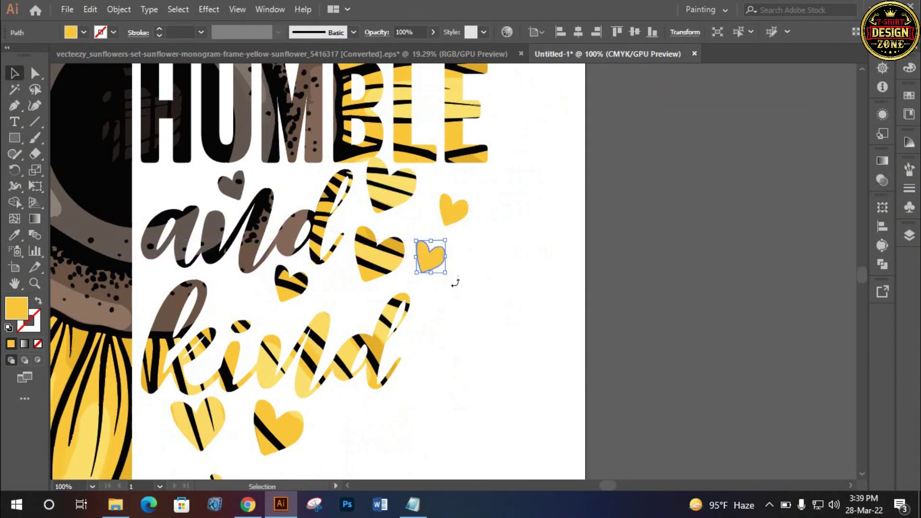
{"action": "left_click", "coordinate": [629, 290]}
{"action": "scroll", "coordinate": [629, 290], "scroll_direction": "down", "scroll_amount": 5}
{"action": "scroll", "coordinate": [629, 289], "scroll_direction": "left", "scroll_amount": 3}
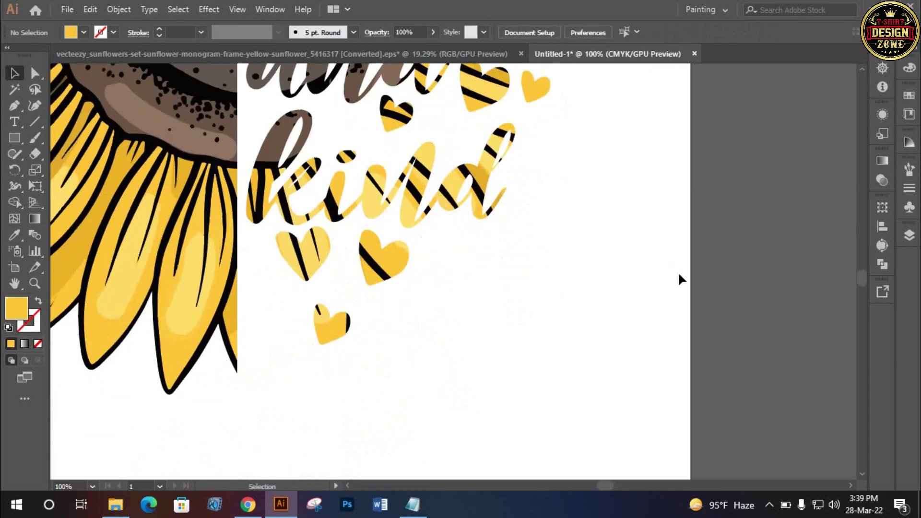
{"action": "key", "text": "ctrl+0"}
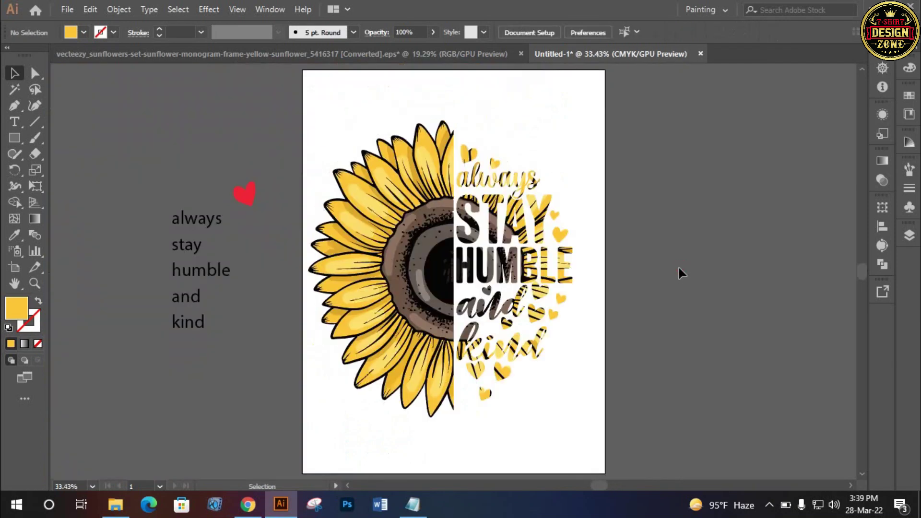
Expand all the artwork on the artboard once more
{"action": "left_click_drag", "start_coordinate": [309, 115], "coordinate": [583, 428]}
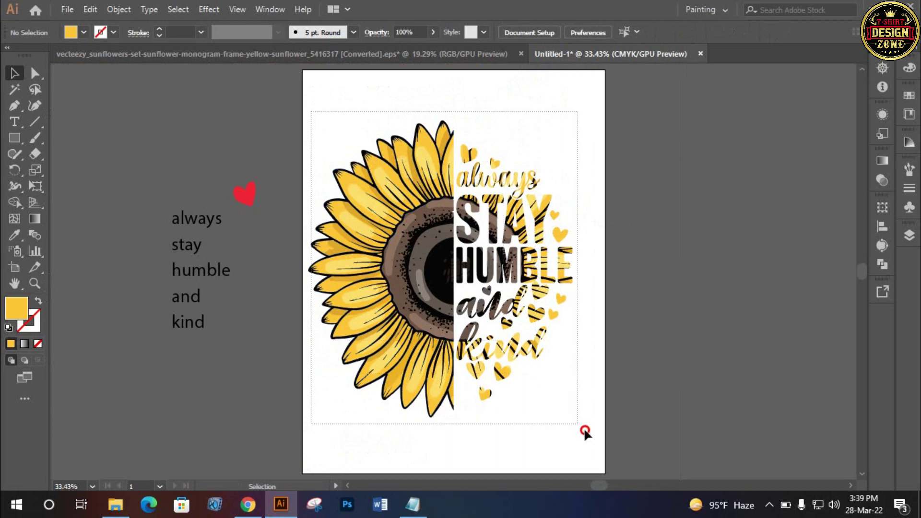
{"action": "key", "text": "v"}
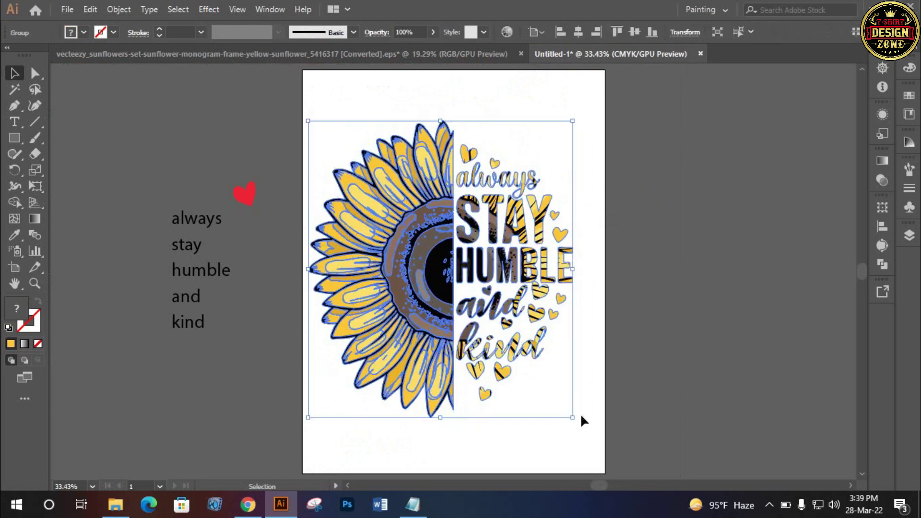
{"action": "left_click", "coordinate": [118, 9]}
{"action": "left_click", "coordinate": [144, 161]}
{"action": "left_click", "coordinate": [642, 211]}
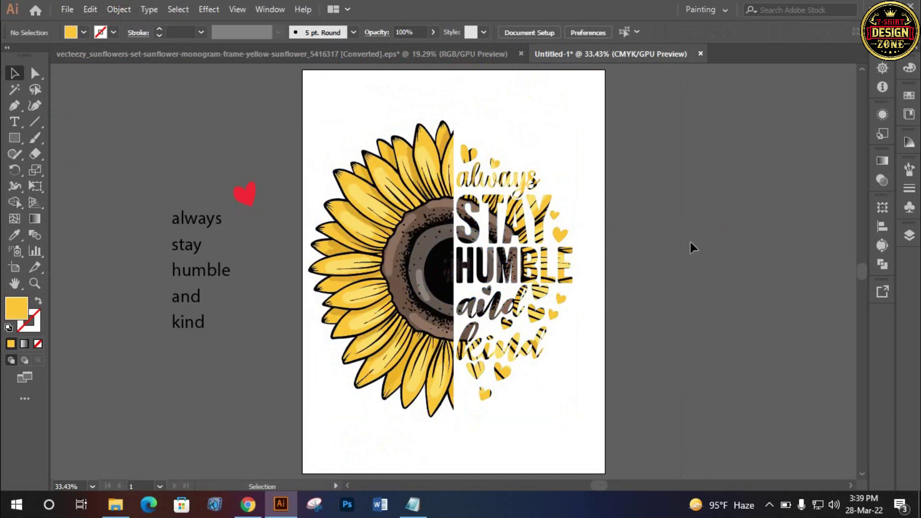
Ungroup the sunflower and quote artwork twice so the sunflower half is separate
{"action": "left_click", "coordinate": [404, 240]}
{"action": "right_click", "coordinate": [404, 240]}
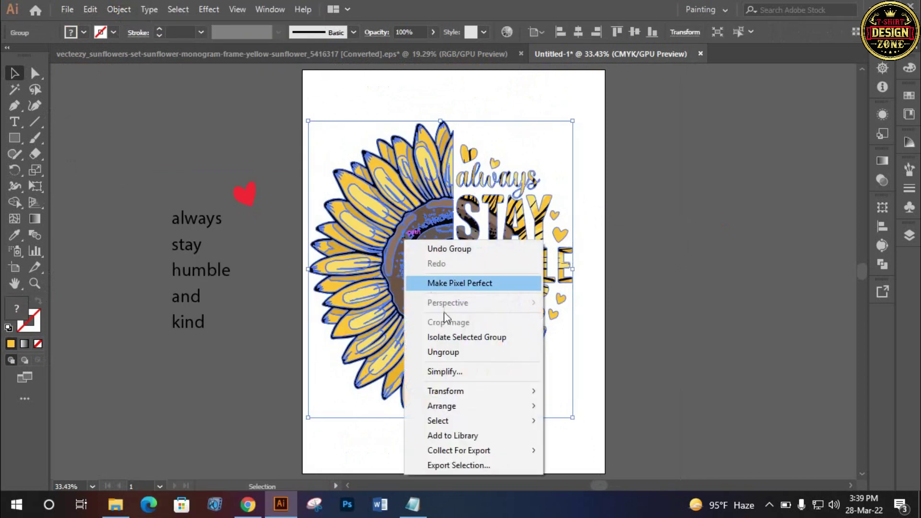
{"action": "left_click", "coordinate": [448, 352]}
{"action": "left_click", "coordinate": [710, 310]}
{"action": "left_click", "coordinate": [414, 215]}
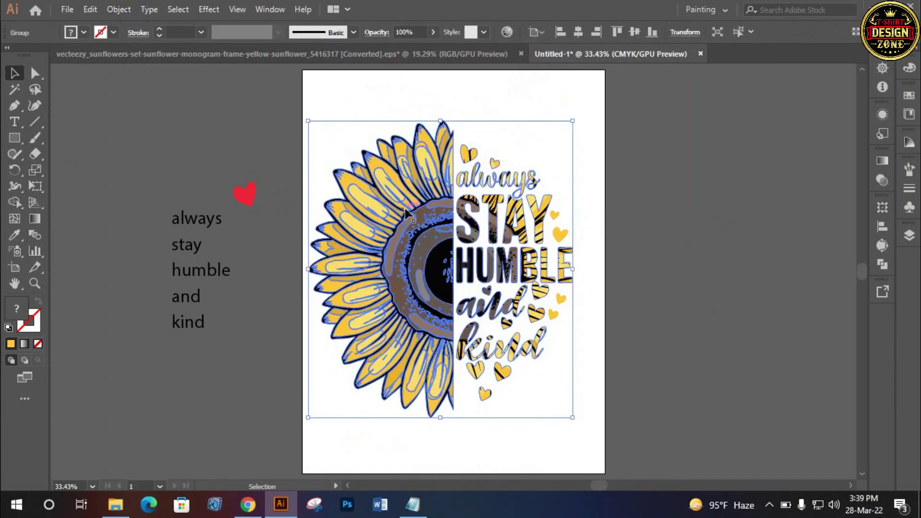
{"action": "right_click", "coordinate": [405, 209]}
{"action": "left_click", "coordinate": [437, 322]}
{"action": "left_click", "coordinate": [640, 232]}
Shrink the left sunflower half slightly and set it flush against the quote's left edge
{"action": "left_click", "coordinate": [424, 213]}
{"action": "left_click_drag", "start_coordinate": [307, 124], "coordinate": [318, 140]}
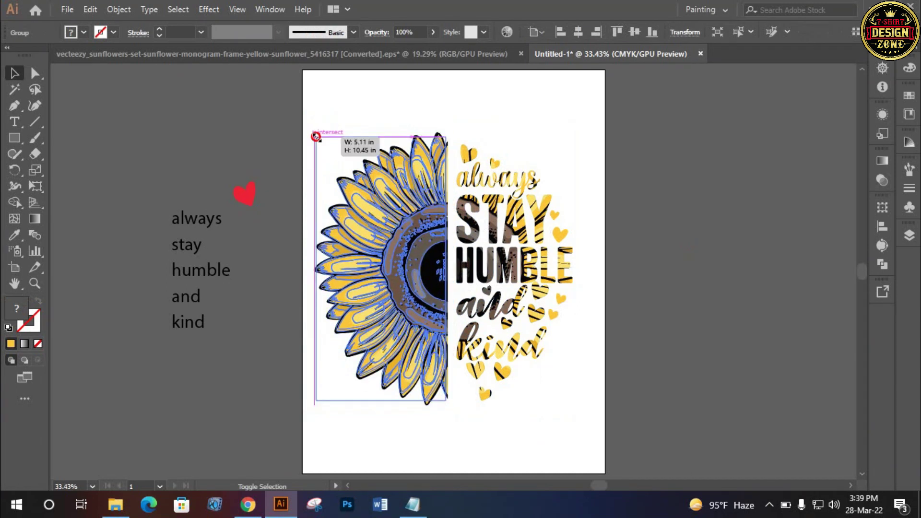
{"action": "left_click", "coordinate": [649, 120]}
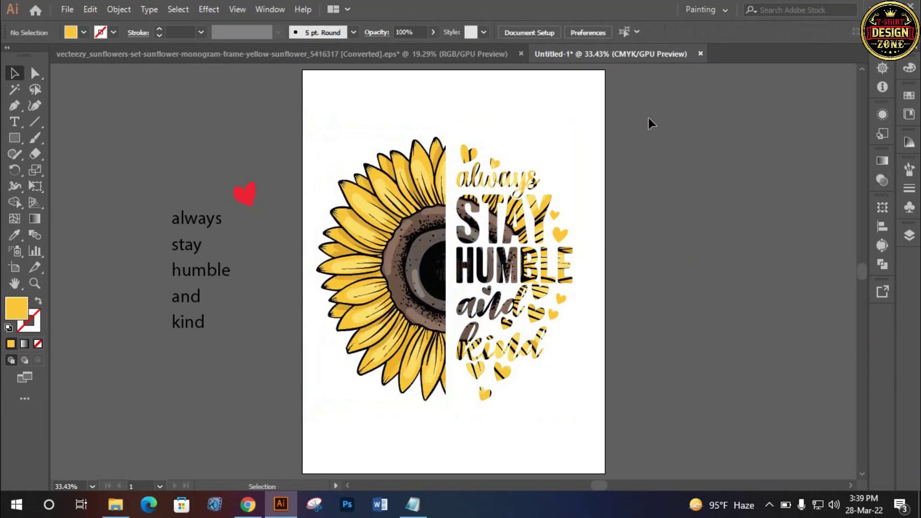
{"action": "left_click", "coordinate": [421, 259]}
{"action": "left_click_drag", "start_coordinate": [445, 267], "coordinate": [453, 267]}
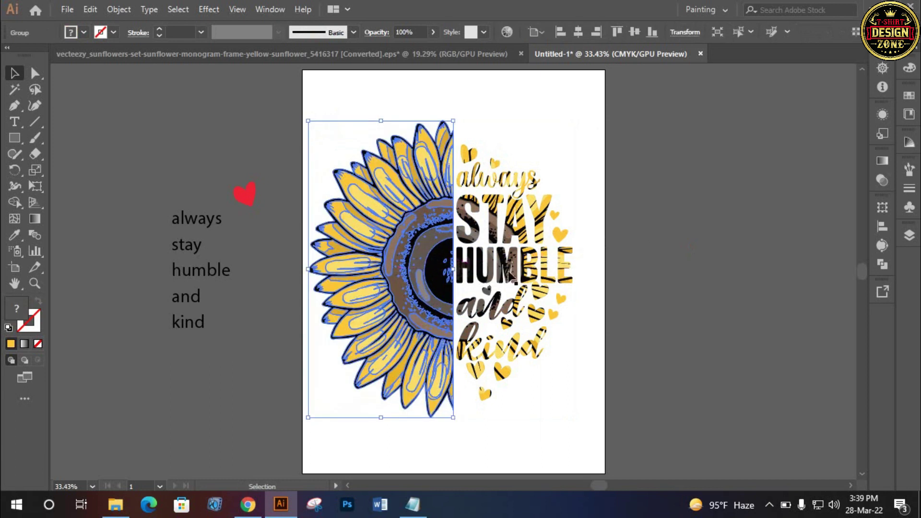
{"action": "left_click_drag", "start_coordinate": [522, 244], "coordinate": [329, 104]}
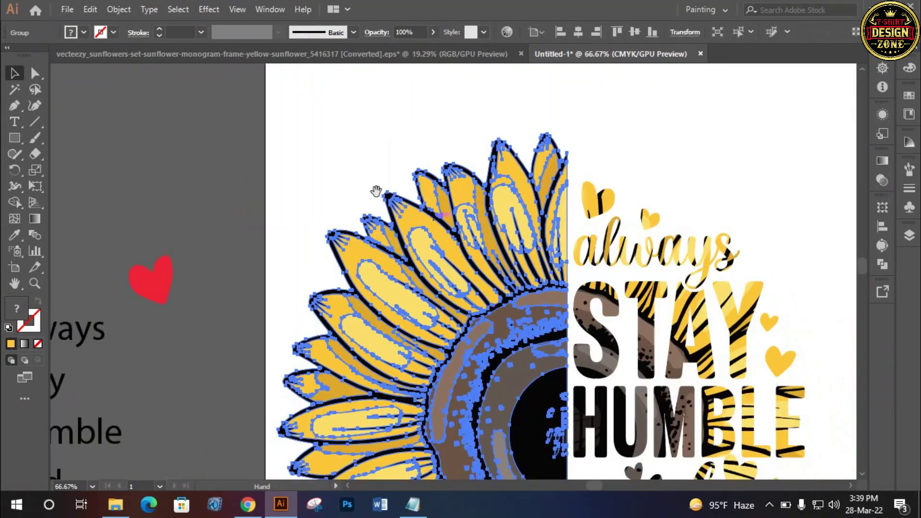
{"action": "left_click_drag", "start_coordinate": [281, 140], "coordinate": [283, 140]}
{"action": "left_click_drag", "start_coordinate": [457, 319], "coordinate": [426, 203]}
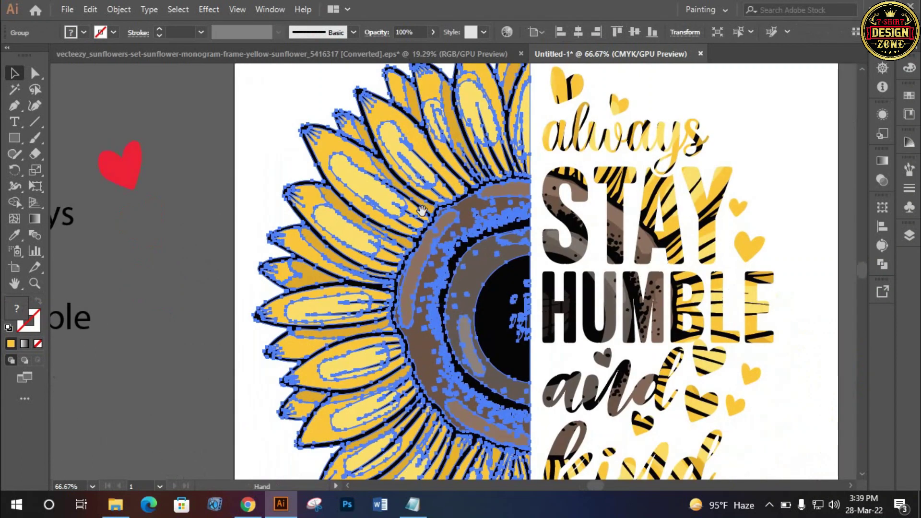
{"action": "left_click", "coordinate": [811, 118]}
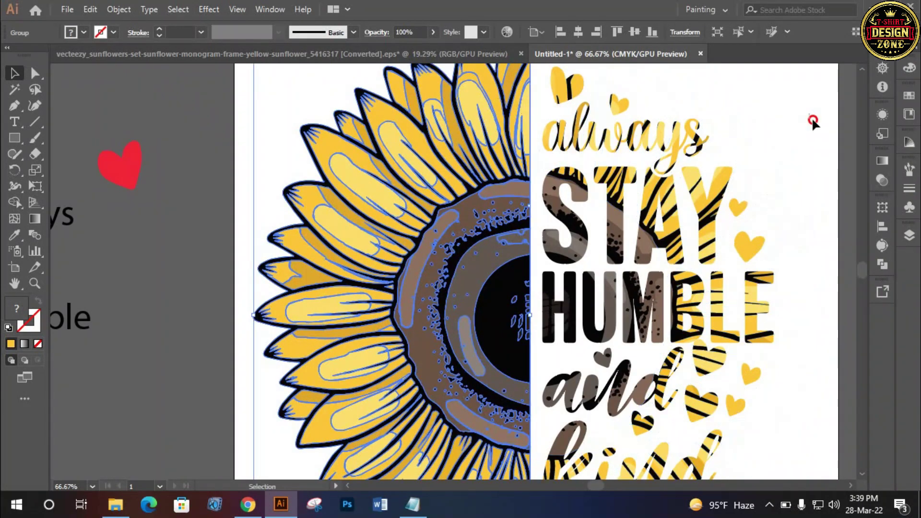
{"action": "key", "text": "ctrl+0"}
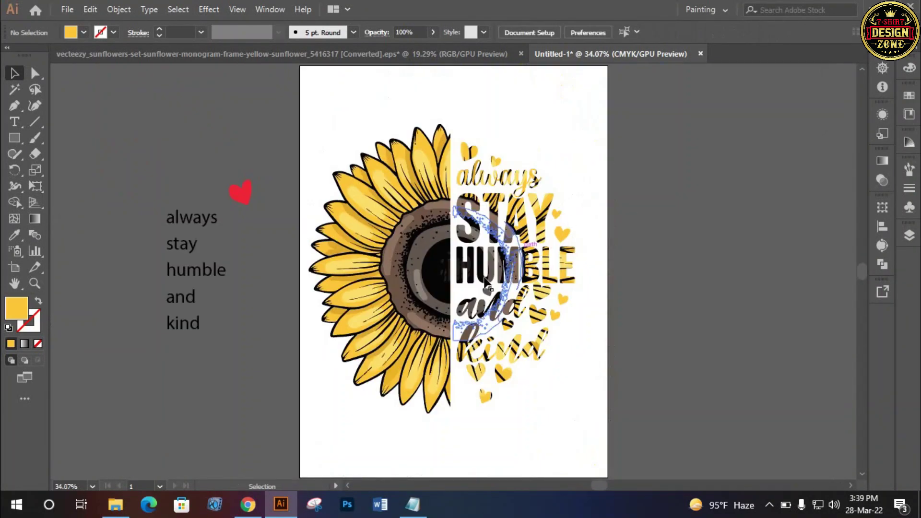
{"action": "left_click", "coordinate": [433, 294]}
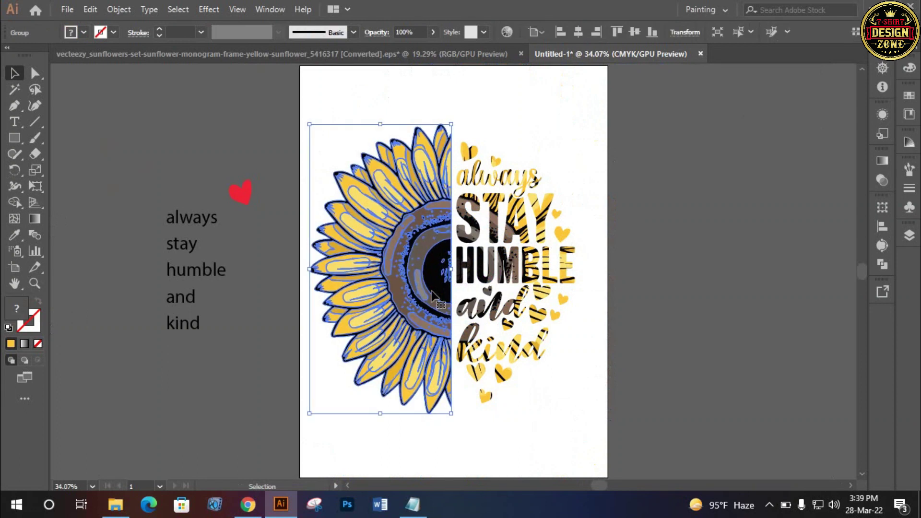
{"action": "mouse_move", "coordinate": [309, 101]}
{"action": "left_mouse_down"}
{"action": "mouse_move", "coordinate": [574, 373]}
{"action": "mouse_move", "coordinate": [601, 416]}
{"action": "left_mouse_up"}
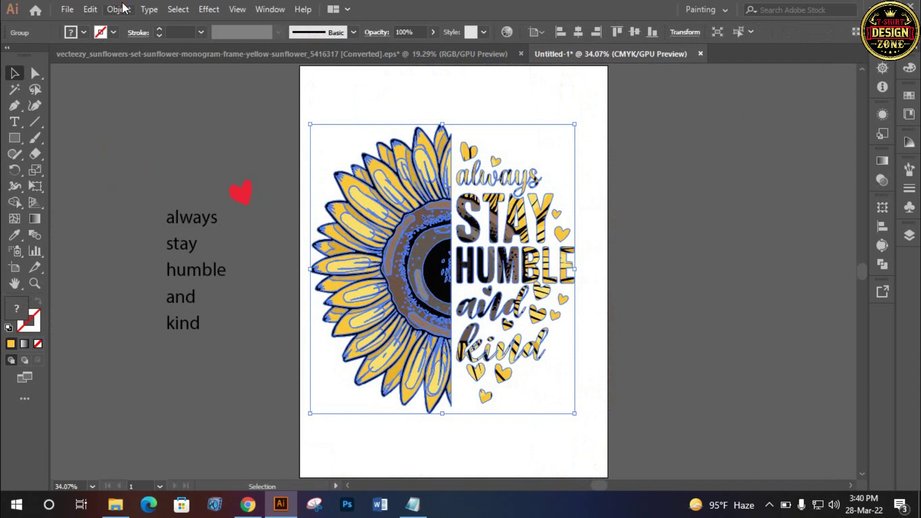
{"action": "left_click", "coordinate": [118, 9]}
{"action": "left_click", "coordinate": [631, 246]}
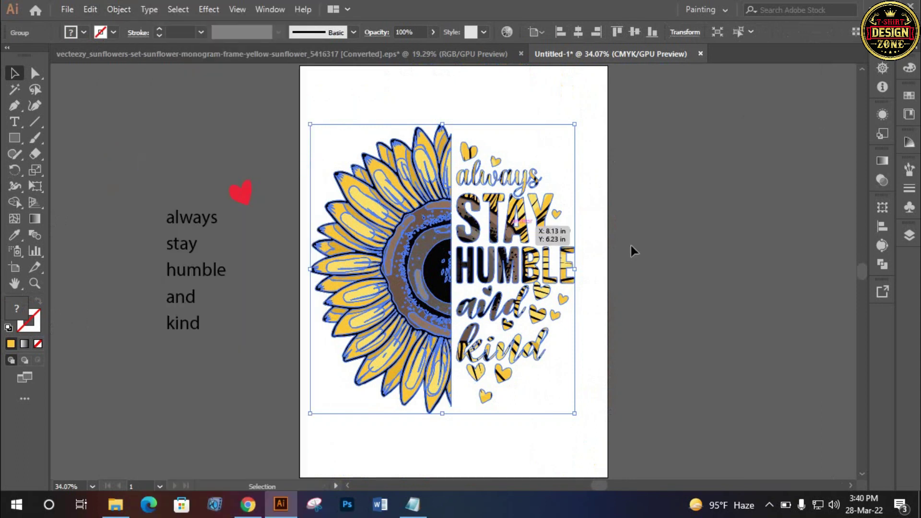
{"action": "left_click", "coordinate": [650, 224]}
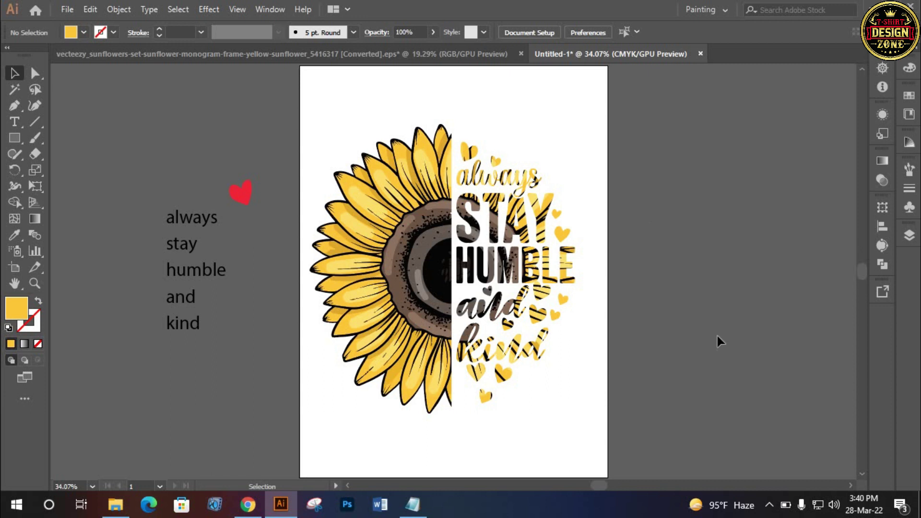
{"action": "left_click", "coordinate": [769, 504]}
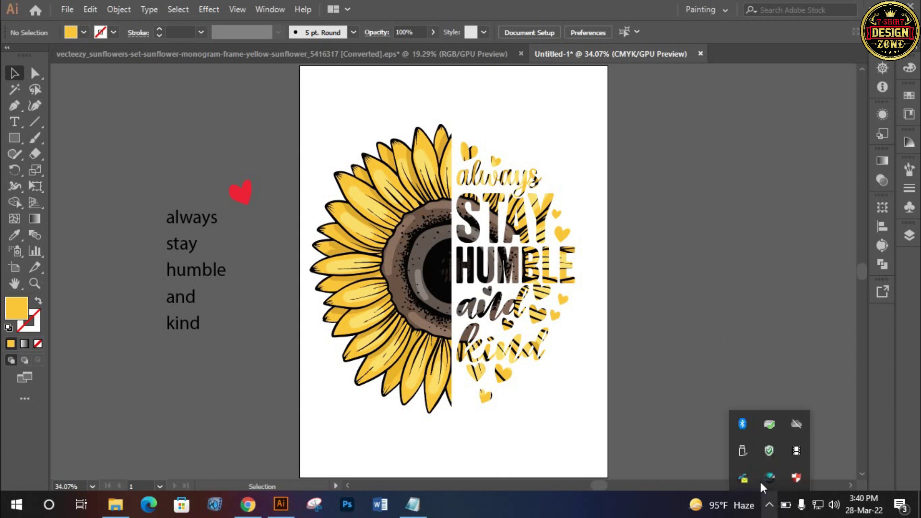